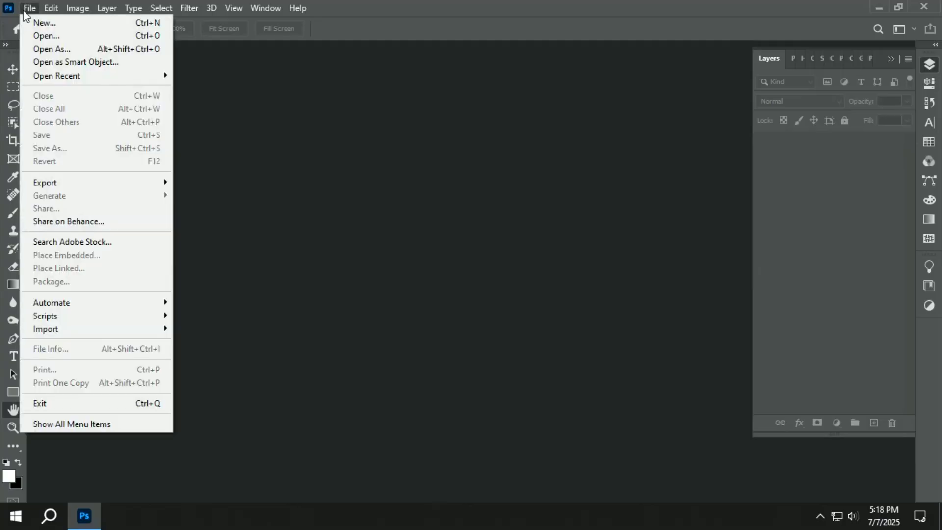
# Create a 4000×4000 px, 300 ppi document and unlock its background as Layer 0
pyautogui.click(47, 23)
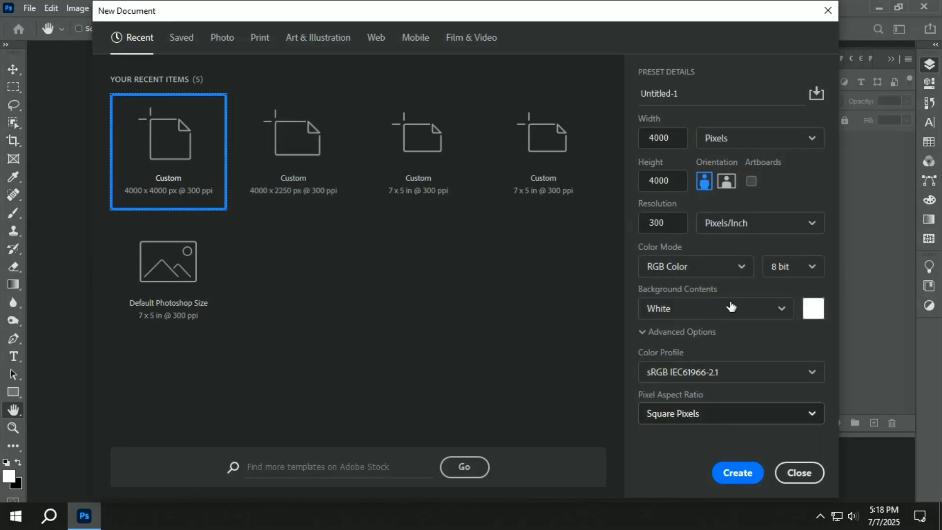
pyautogui.hotkey('shift', 'Tab')
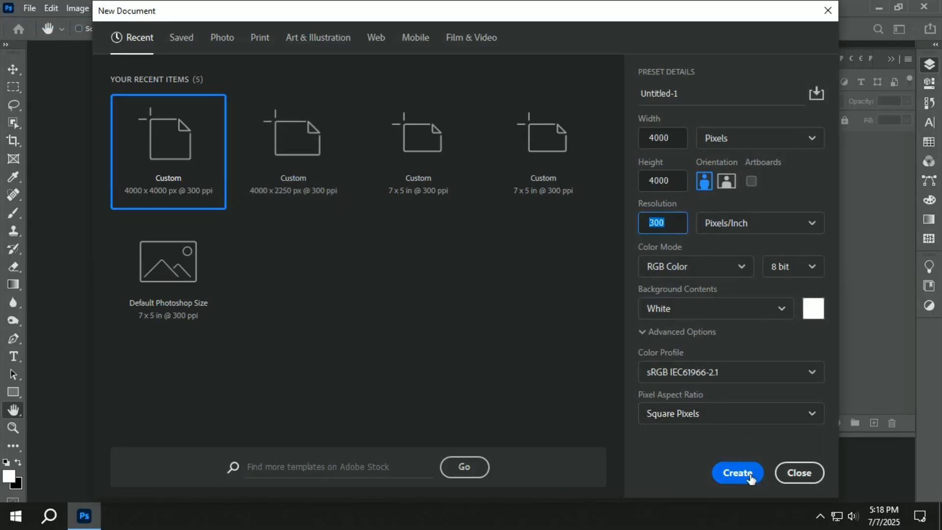
pyautogui.click(738, 474)
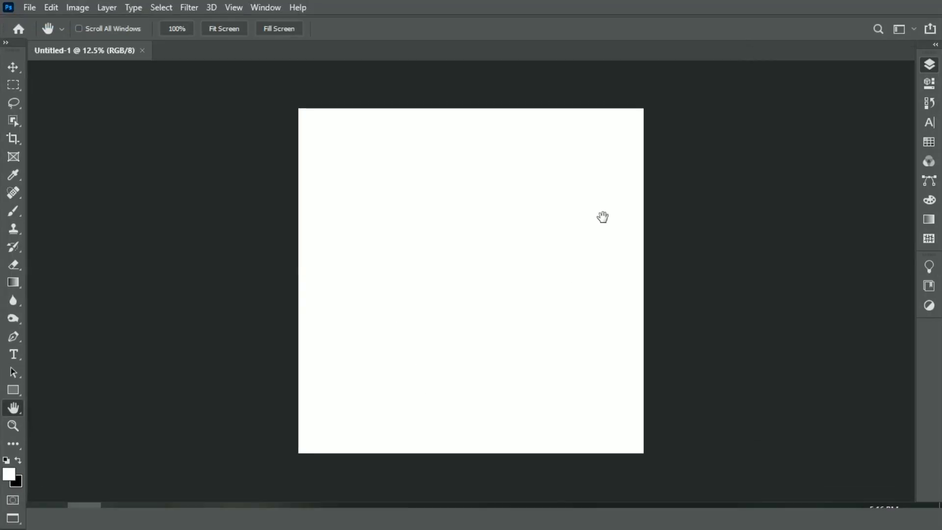
pyautogui.doubleClick(878, 146)
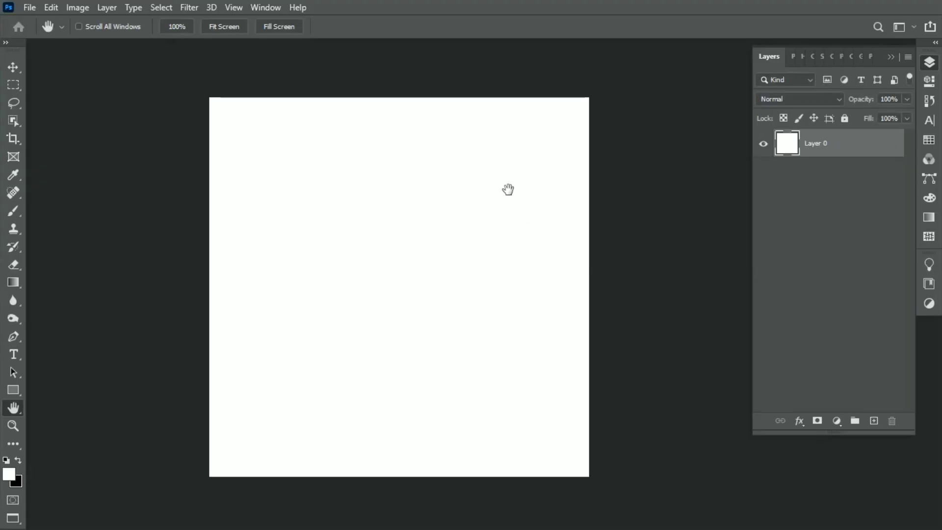
# View the canvas at 100%, then fit it back to the window
pyautogui.rightClick(540, 176)
pyautogui.click(554, 193)
pyautogui.rightClick(564, 202)
pyautogui.click(586, 208)
# Place the strawbeer juice bottle image embedded, tilted clockwise and shifted right
pyautogui.click(30, 9)
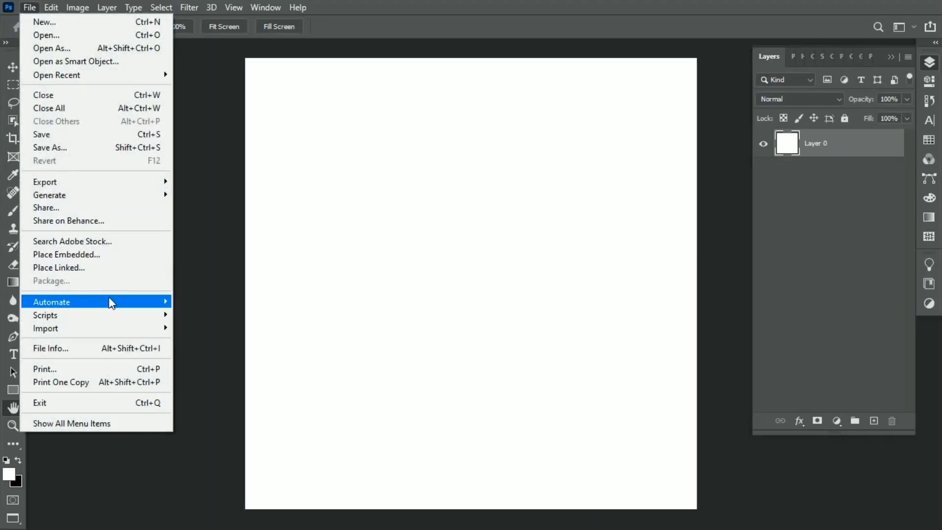
pyautogui.click(105, 257)
pyautogui.doubleClick(598, 114)
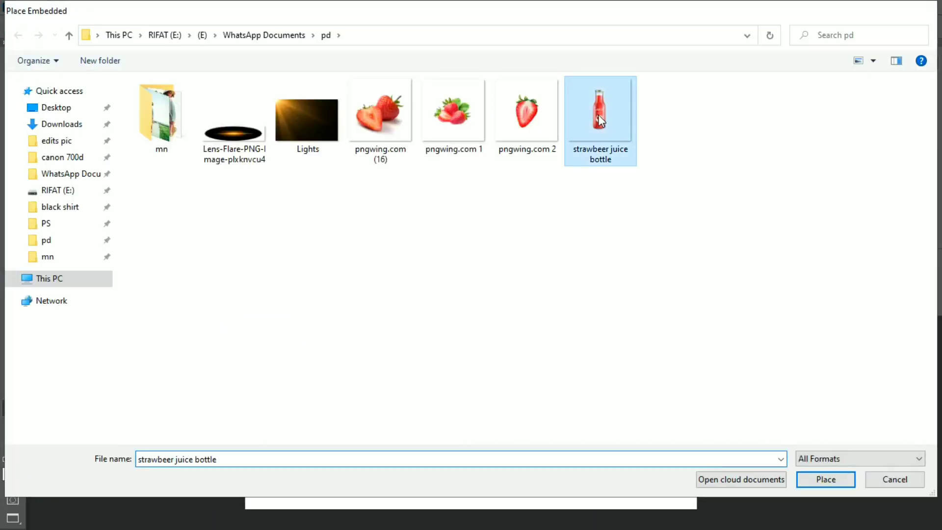
pyautogui.moveTo(692, 220); pyautogui.dragTo(708, 295)
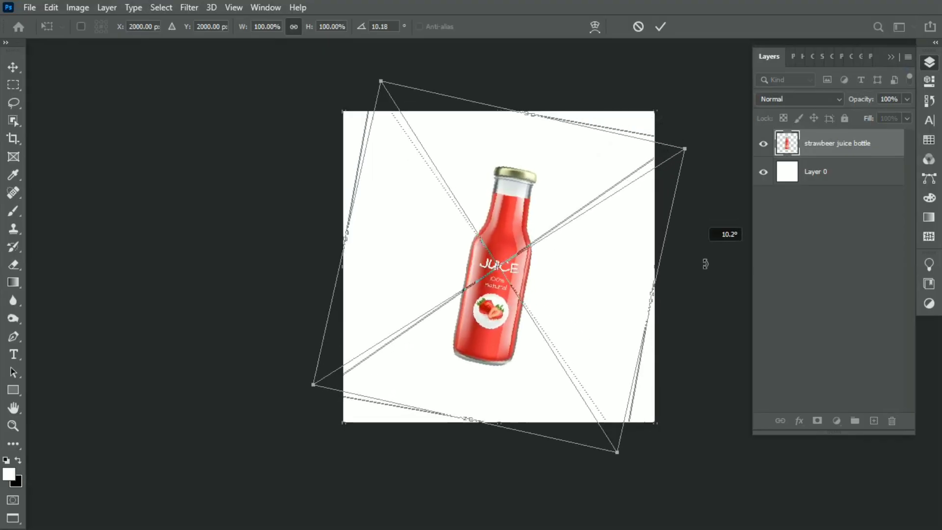
pyautogui.moveTo(588, 273); pyautogui.dragTo(613, 272)
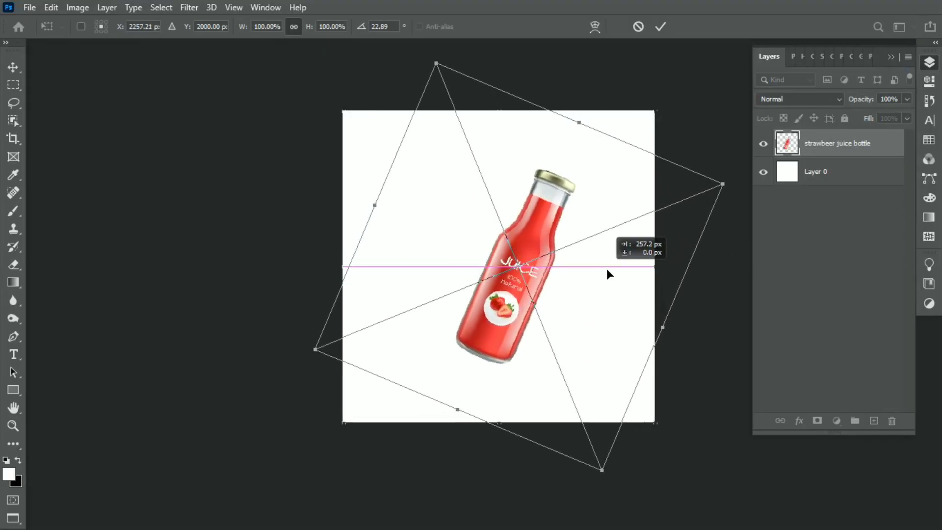
pyautogui.moveTo(709, 304); pyautogui.dragTo(707, 310)
pyautogui.moveTo(587, 289); pyautogui.dragTo(593, 281)
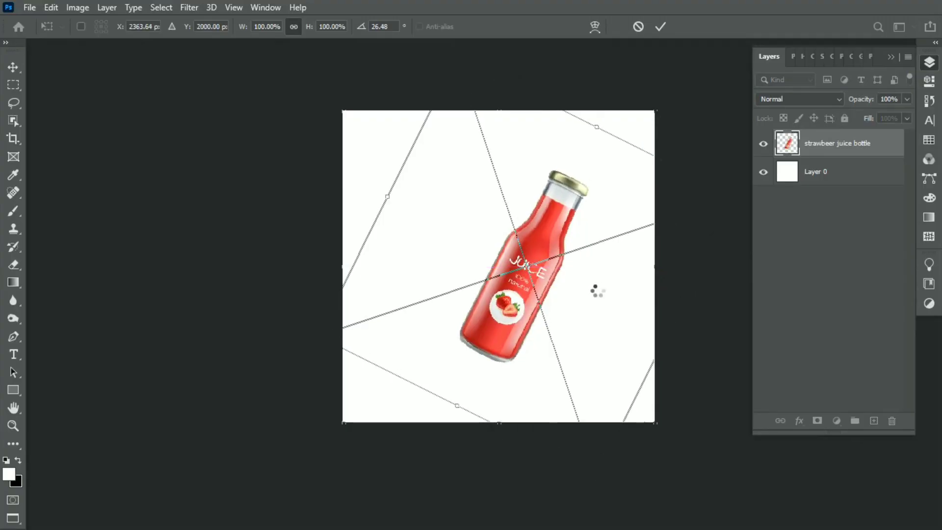
pyautogui.press('Return')
# Fit the canvas to the window and rasterize the bottle layer
pyautogui.moveTo(574, 280); pyautogui.dragTo(525, 265)
pyautogui.rightClick(526, 265)
pyautogui.click(526, 265)
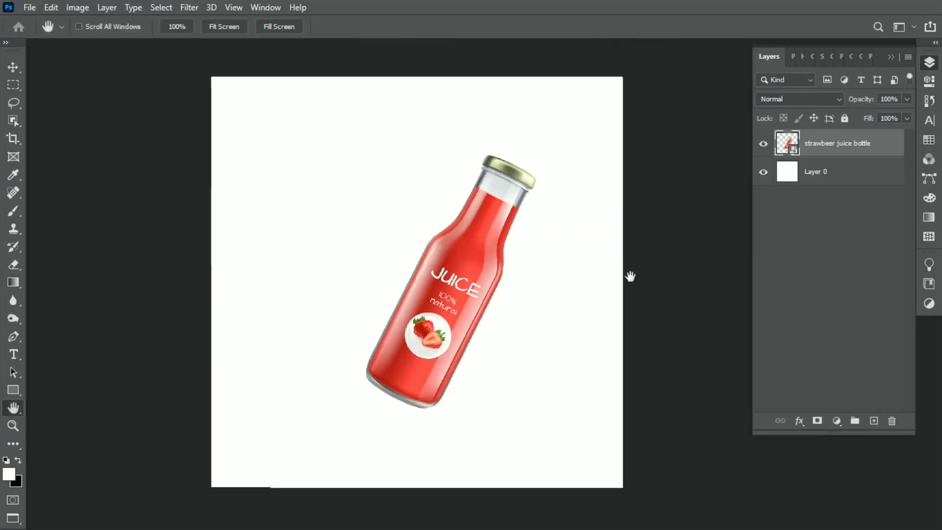
pyautogui.rightClick(846, 160)
pyautogui.click(786, 260)
# Add a red Solid Color fill above Layer 0, plus an empty new layer
pyautogui.click(844, 172)
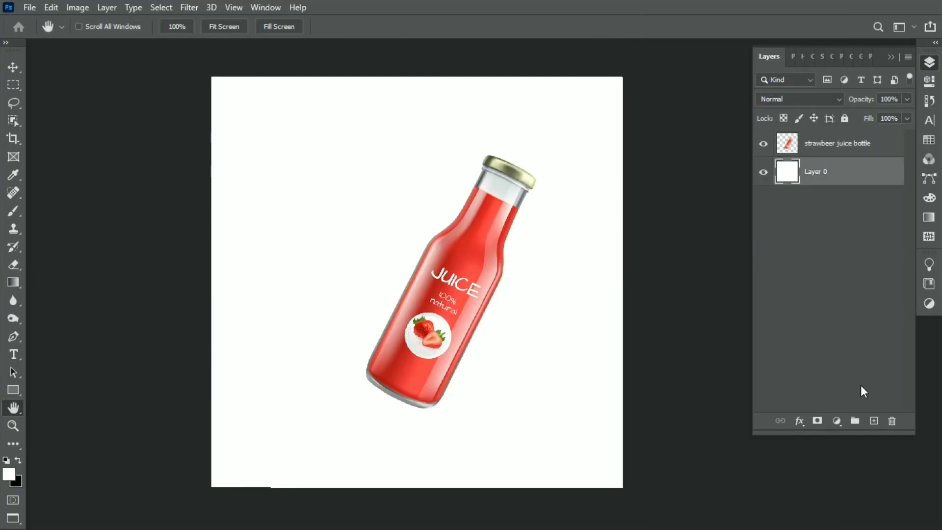
pyautogui.click(837, 420)
pyautogui.click(863, 178)
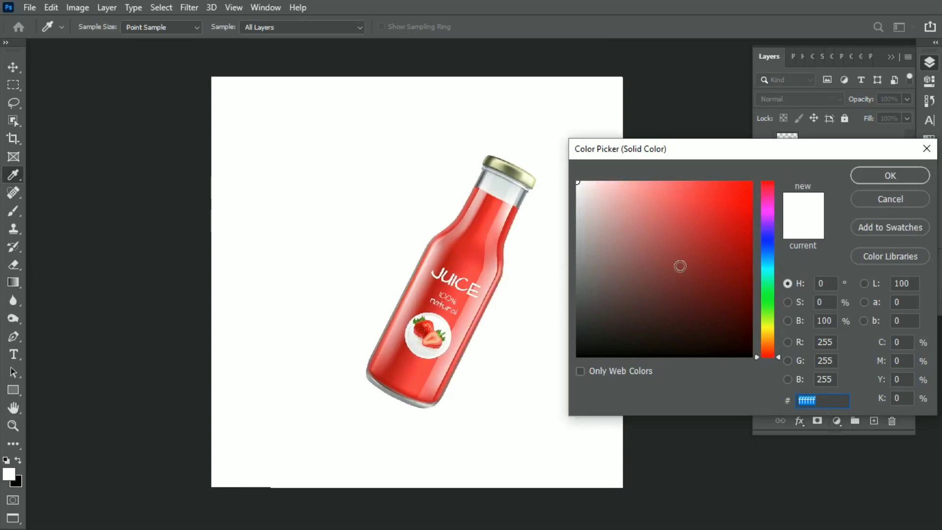
pyautogui.click(671, 288)
pyautogui.click(690, 256)
pyautogui.click(889, 175)
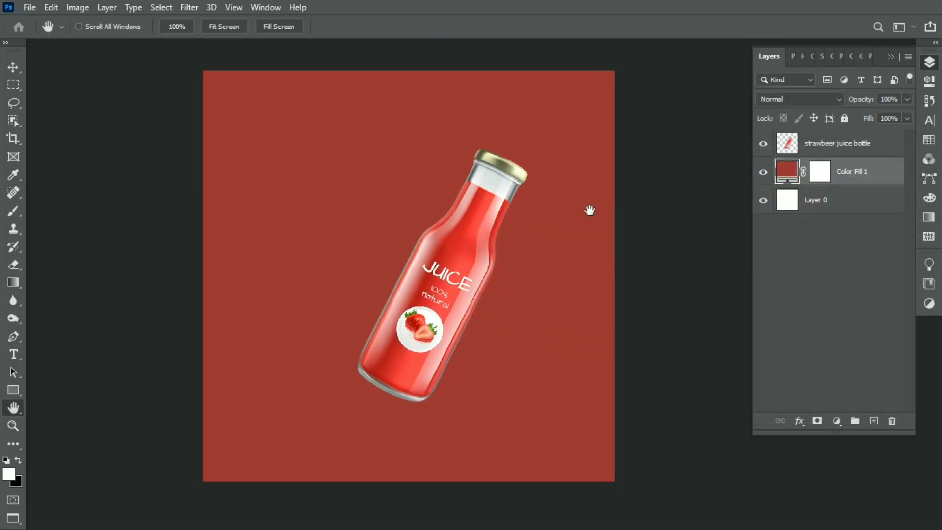
pyautogui.scroll(1, 589, 210)
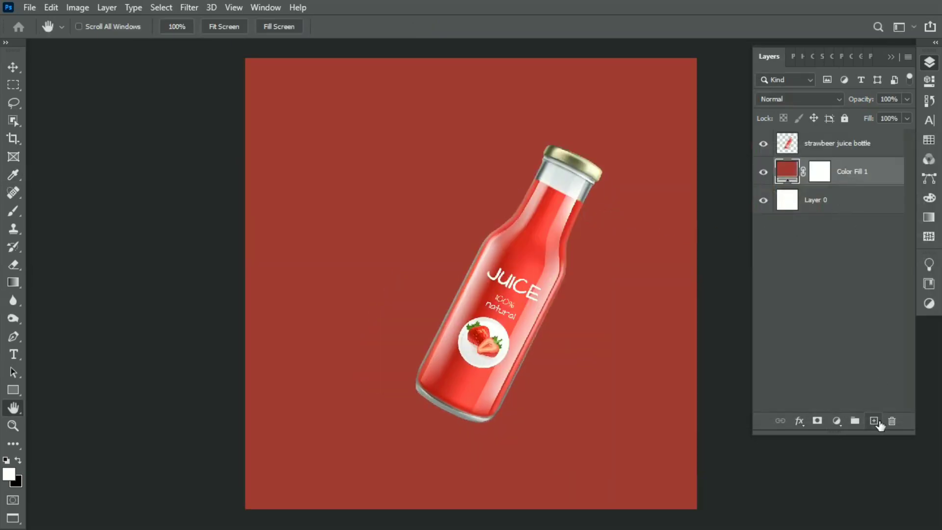
pyautogui.click(874, 421)
# Draw a beam-shaped Pen path from the top-left corner curving around the bottle's base
pyautogui.scroll(-2, 403, 295)
pyautogui.press('p')
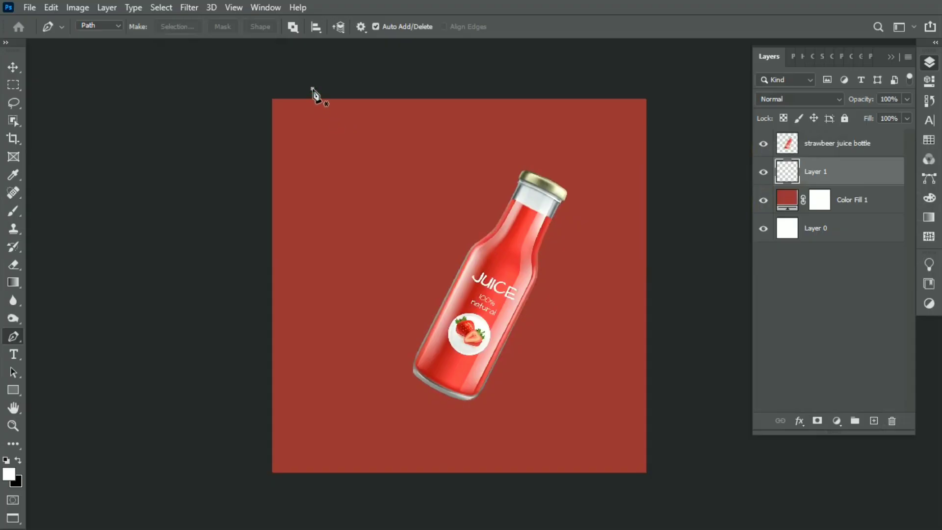
pyautogui.click(313, 88)
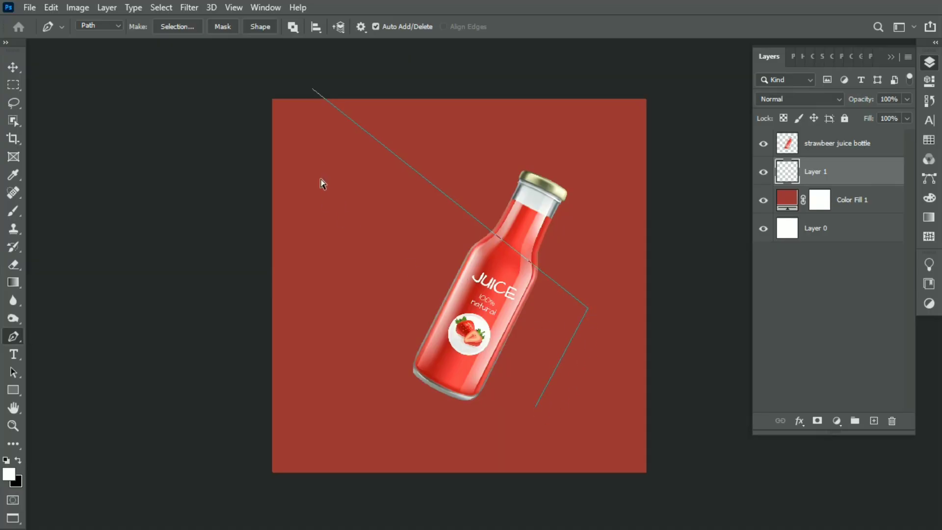
pyautogui.moveTo(587, 308)
pyautogui.mouseDown()
pyautogui.moveTo(580, 304)
pyautogui.moveTo(595, 310)
pyautogui.mouseUp()
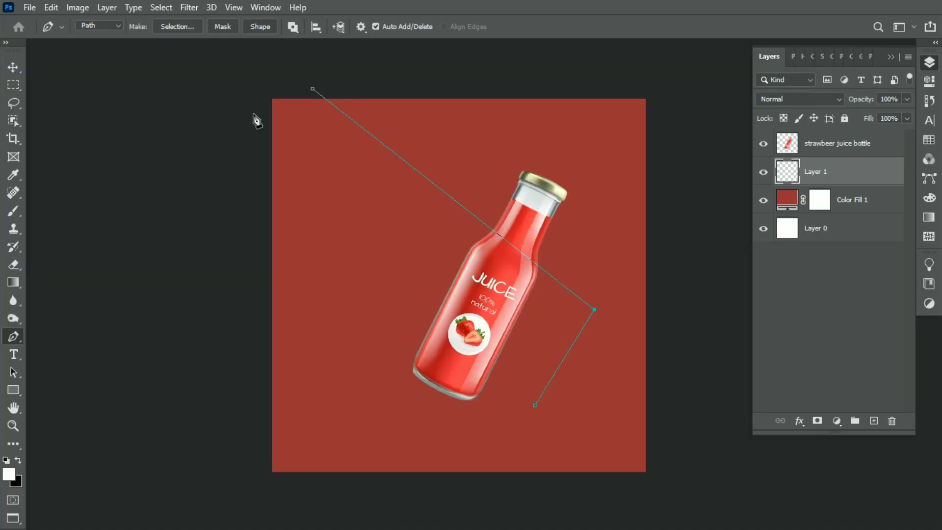
pyautogui.moveTo(254, 113); pyautogui.dragTo(251, 114)
pyautogui.moveTo(480, 350); pyautogui.dragTo(465, 364)
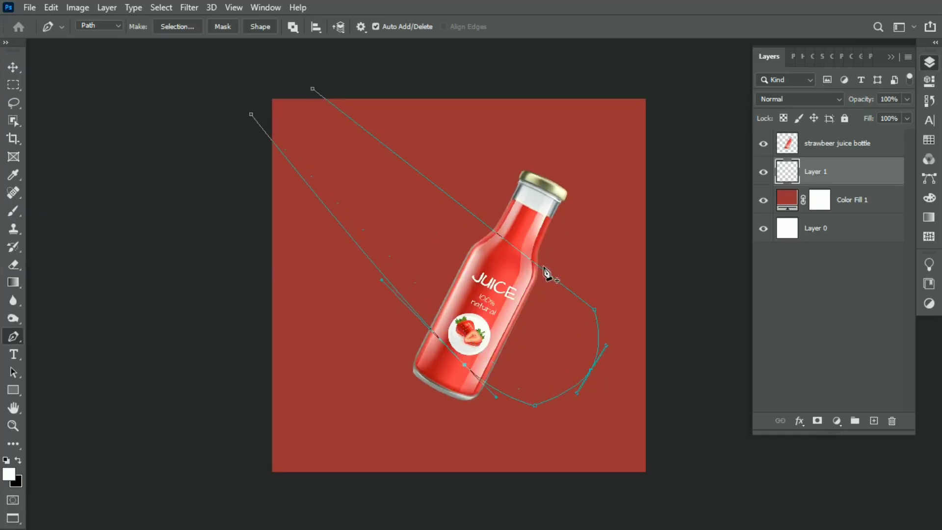
pyautogui.moveTo(548, 273); pyautogui.dragTo(561, 253)
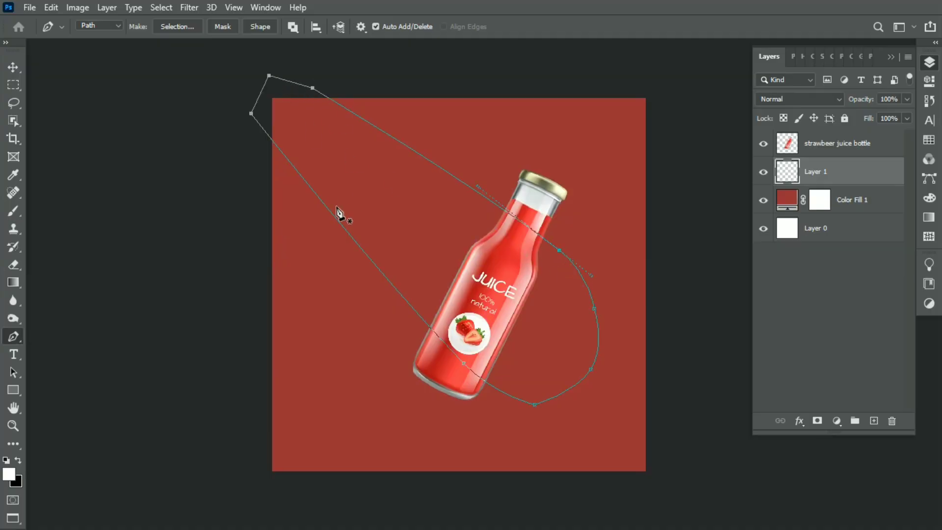
pyautogui.moveTo(322, 203); pyautogui.dragTo(315, 206)
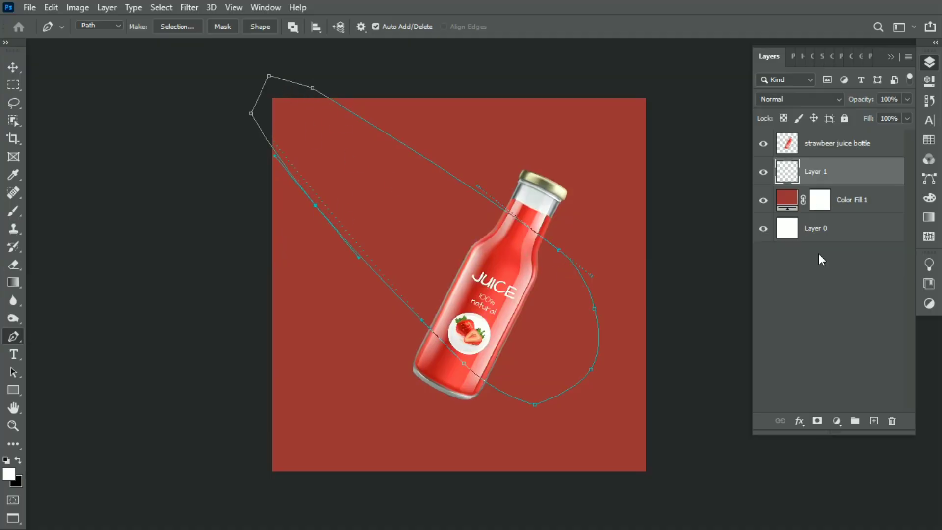
# Convert the beam path into a selection with a 2 px feather
pyautogui.rightClick(488, 193)
pyautogui.click(555, 252)
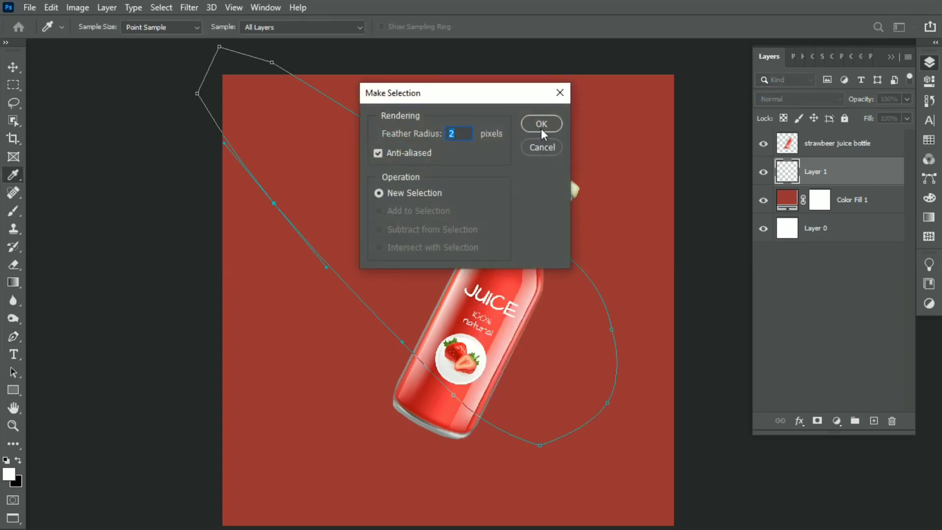
pyautogui.click(541, 124)
# Fill the beam selection with a white Solid Color fill layer
pyautogui.click(837, 421)
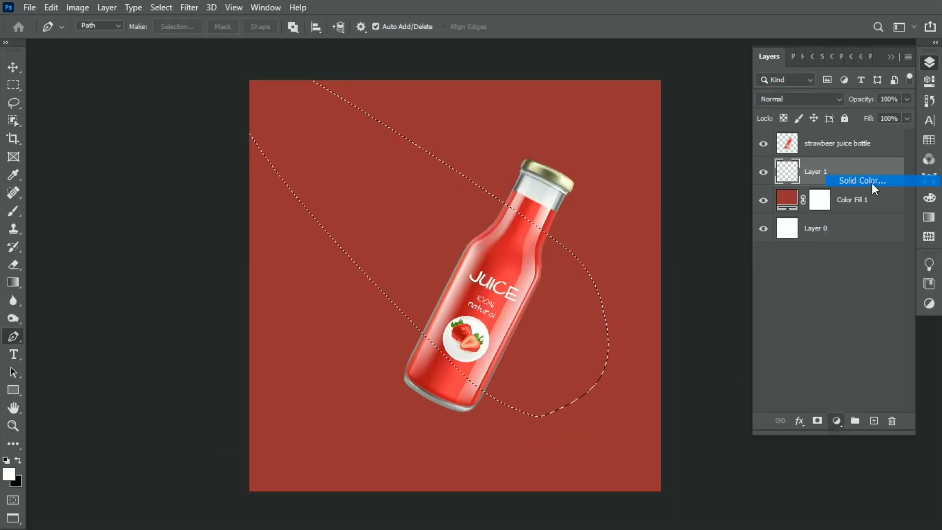
pyautogui.click(873, 182)
pyautogui.click(883, 175)
pyautogui.moveTo(574, 227); pyautogui.dragTo(535, 239)
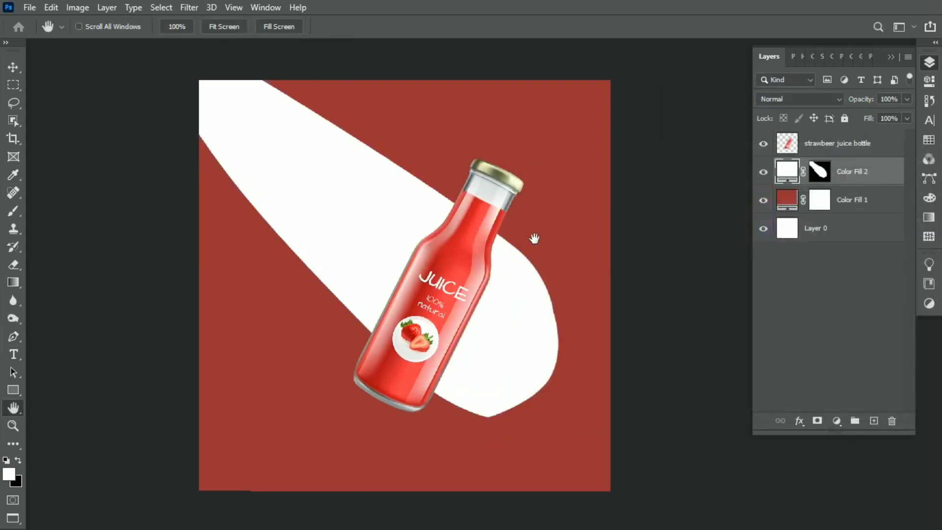
# Feather the beam fill's mask to about 600 px for a soft glow
pyautogui.doubleClick(825, 176)
pyautogui.moveTo(860, 190); pyautogui.dragTo(883, 194)
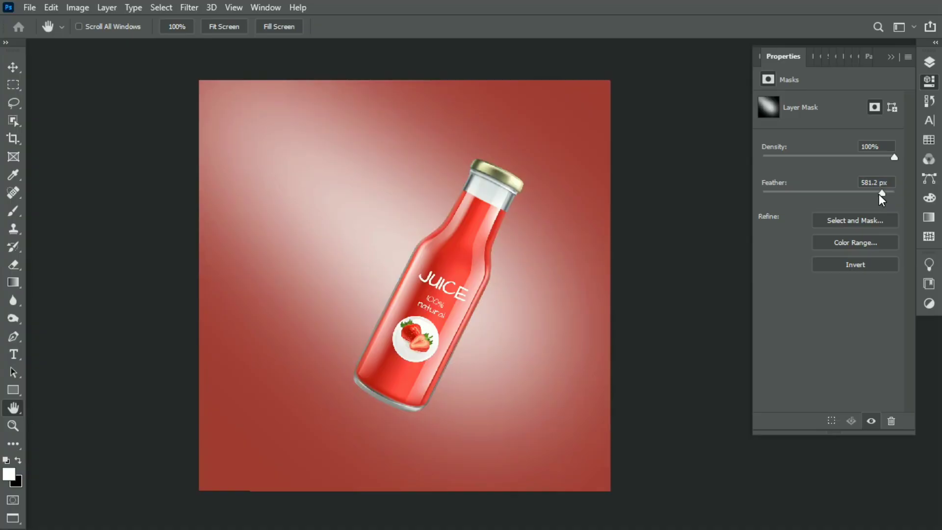
pyautogui.moveTo(879, 193); pyautogui.dragTo(881, 192)
pyautogui.click(930, 62)
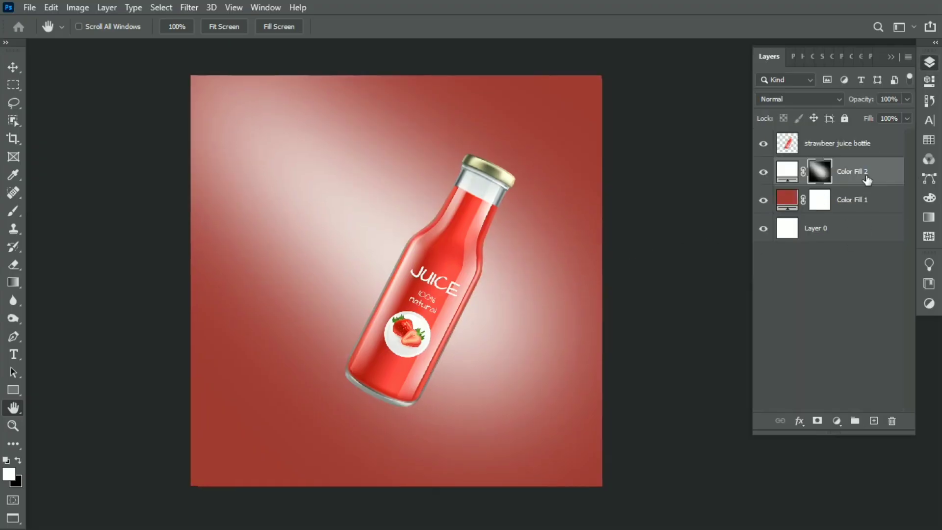
# Add a Levels adjustment above the bottle with output white lowered to 195
pyautogui.click(849, 145)
pyautogui.click(837, 421)
pyautogui.click(859, 234)
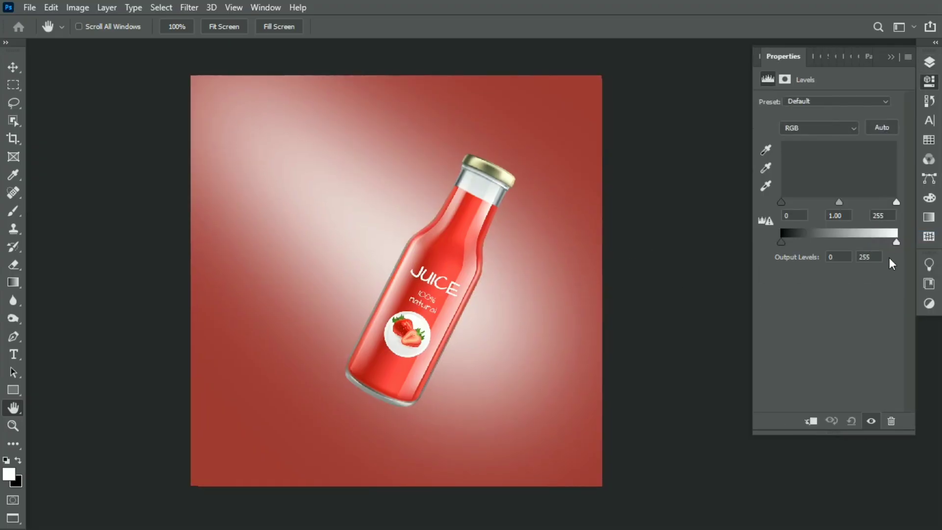
pyautogui.moveTo(899, 248); pyautogui.dragTo(870, 245)
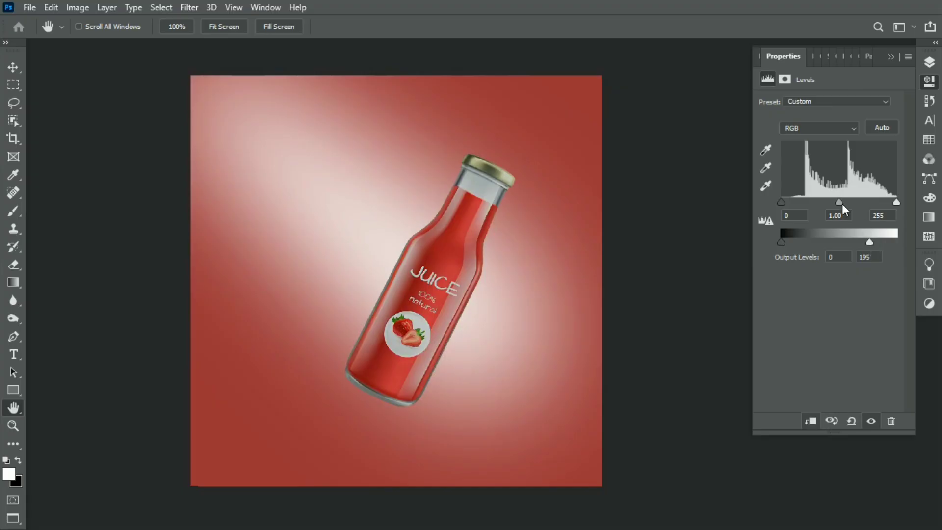
pyautogui.click(929, 62)
# Black out the Levels 1 mask and paint a streak along the bottle with a soft round brush
pyautogui.press('b')
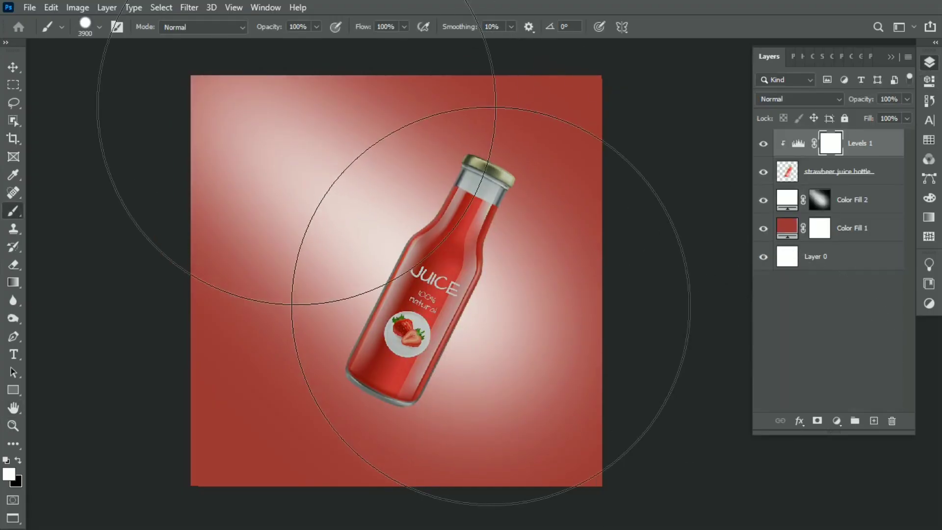
pyautogui.rightClick(461, 304)
pyautogui.doubleClick(435, 382)
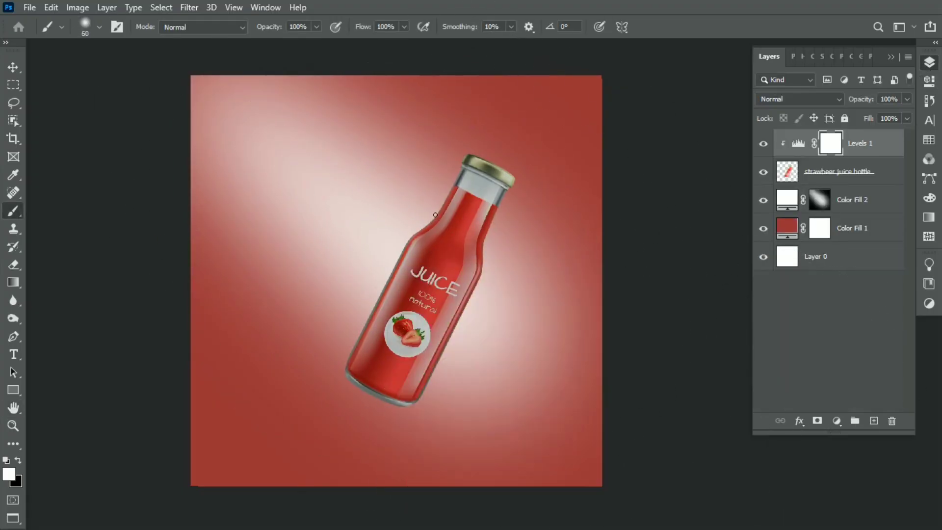
pyautogui.hotkey('ctrl', 'i')
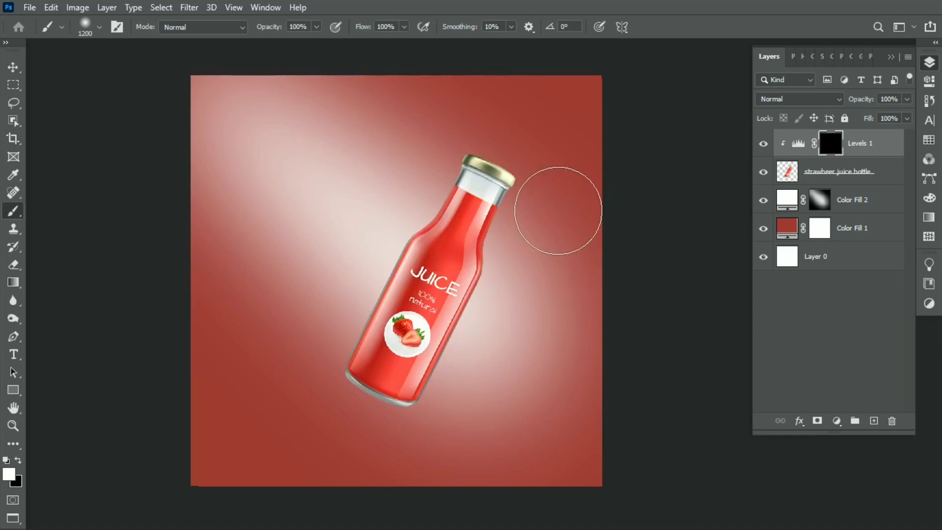
pyautogui.press('[')
pyautogui.press('[')
pyautogui.moveTo(501, 182); pyautogui.dragTo(388, 397)
pyautogui.press(']')
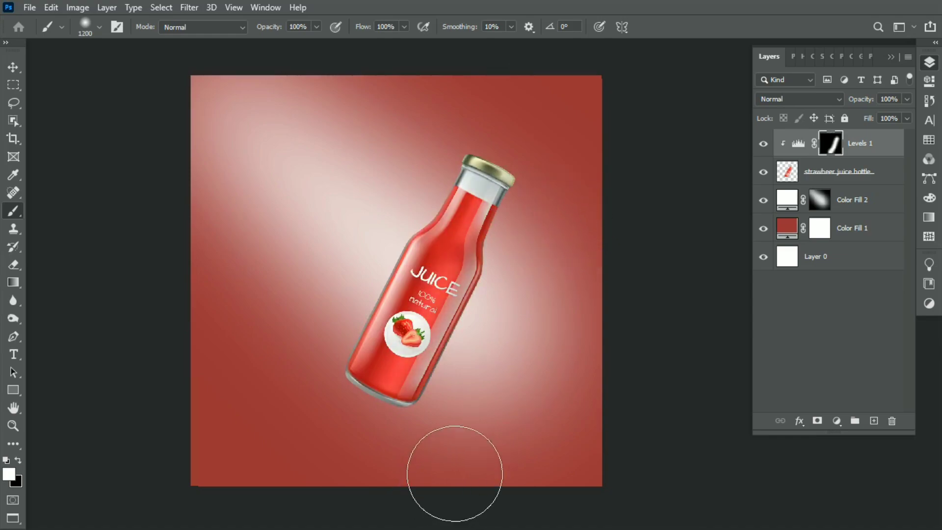
pyautogui.press('[')
pyautogui.press('[')
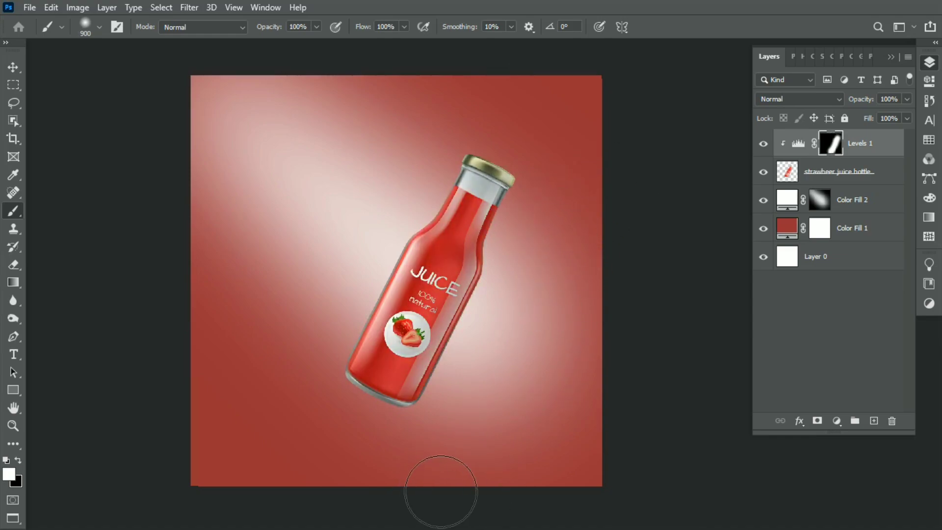
# Tone down Levels 1 by lowering its output white level
pyautogui.press('x')
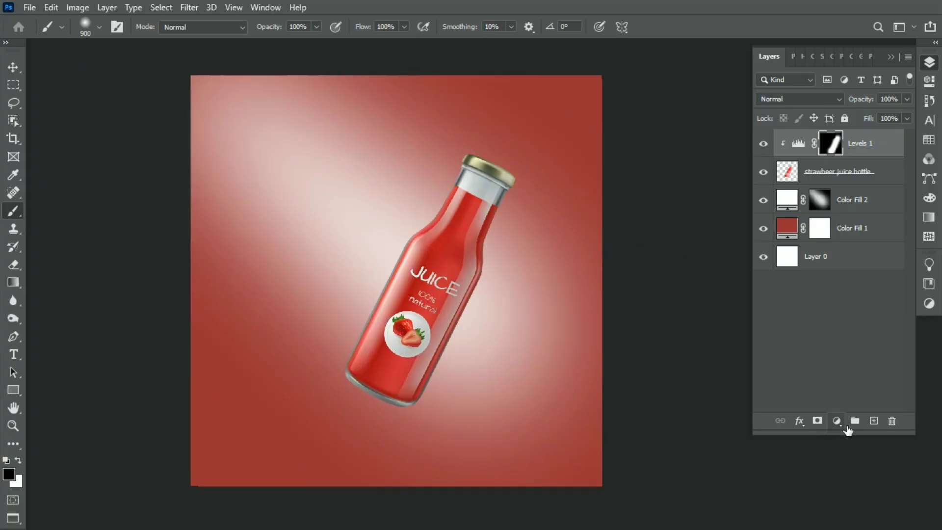
pyautogui.click(768, 149)
pyautogui.click(767, 149)
pyautogui.doubleClick(808, 149)
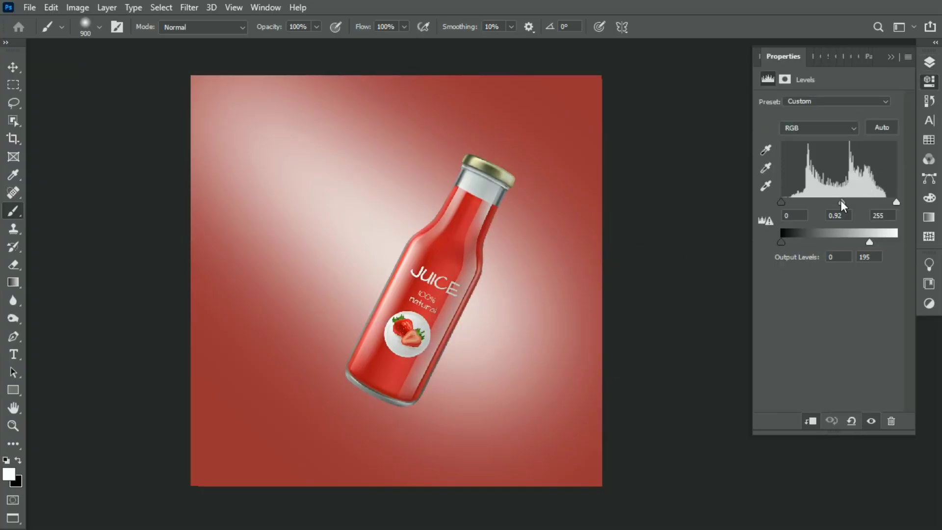
pyautogui.moveTo(870, 243); pyautogui.dragTo(861, 241)
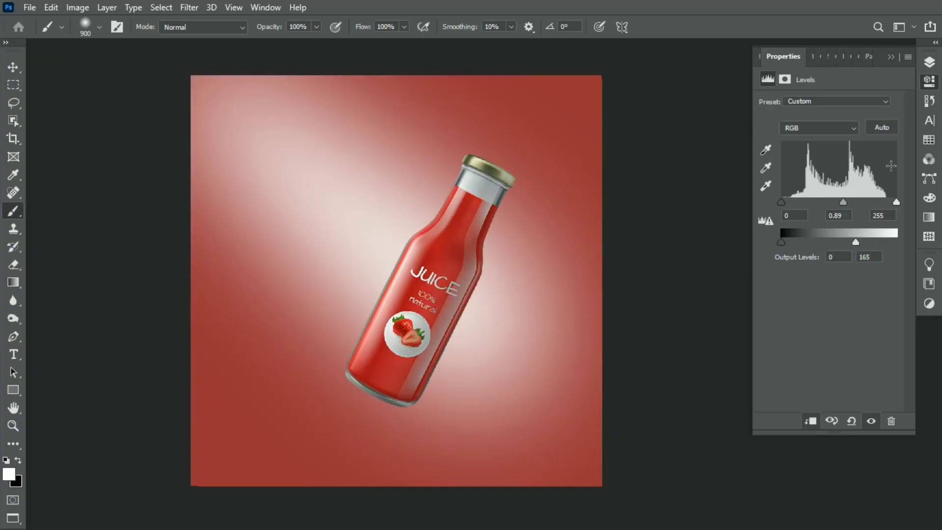
pyautogui.click(930, 62)
# Add a clipped Levels 2 with lowered input white, masked to a painted stripe down the bottle's right side
pyautogui.click(837, 421)
pyautogui.click(869, 235)
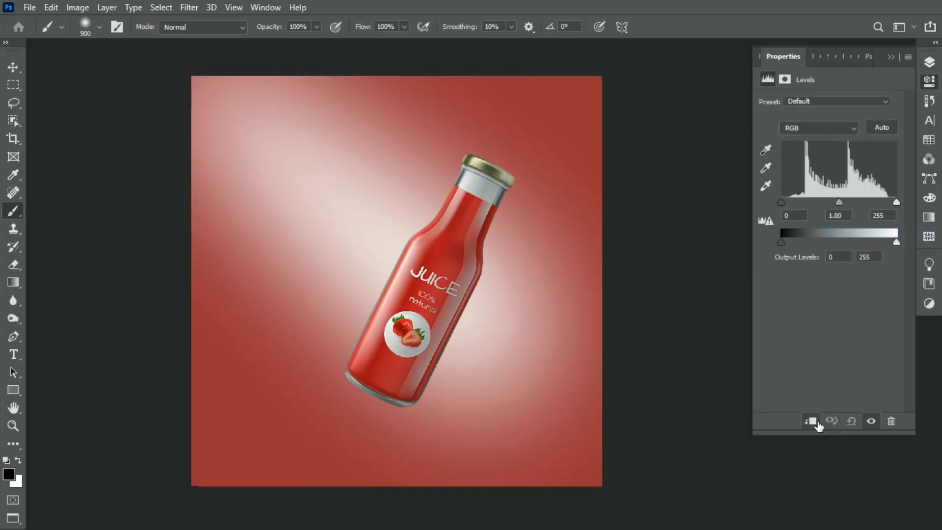
pyautogui.moveTo(896, 202)
pyautogui.mouseDown()
pyautogui.moveTo(825, 202)
pyautogui.moveTo(877, 202)
pyautogui.mouseUp()
pyautogui.click(929, 62)
pyautogui.hotkey('ctrl', 'i')
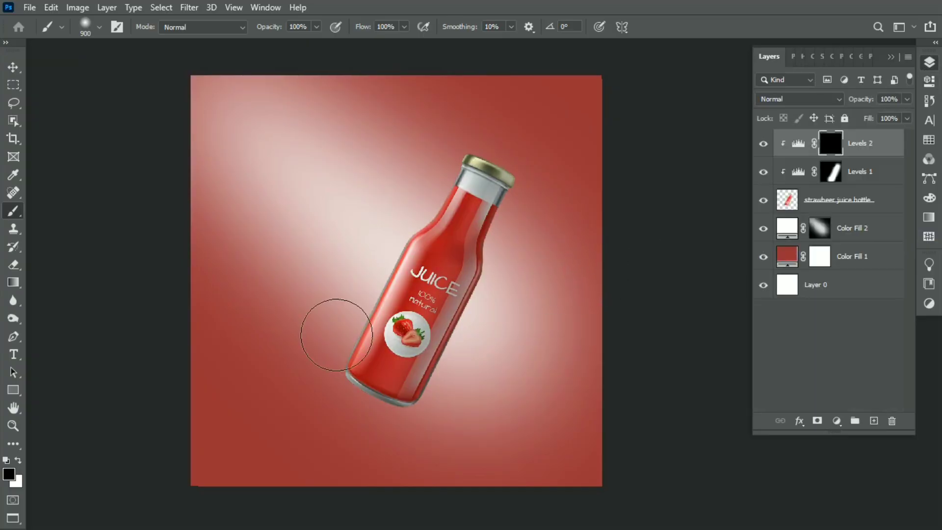
pyautogui.press('x')
pyautogui.moveTo(490, 194); pyautogui.dragTo(378, 363)
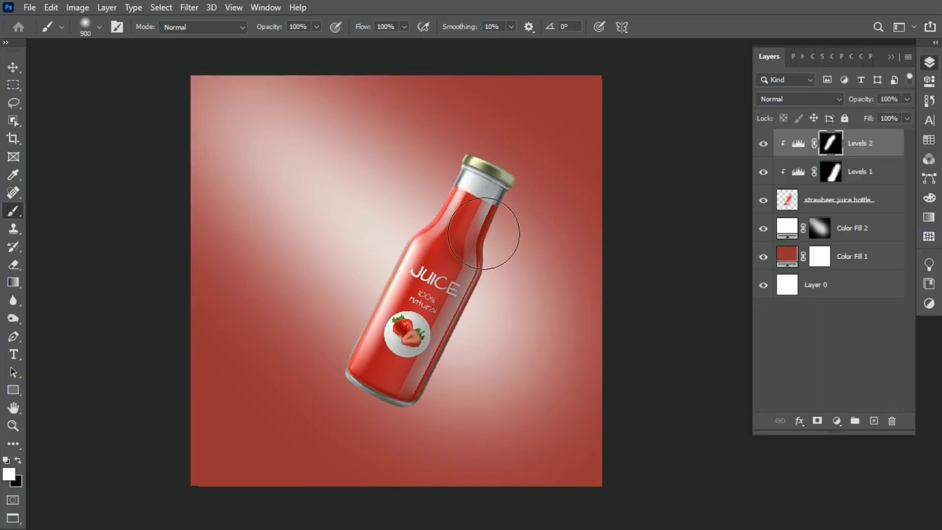
pyautogui.press('[')
pyautogui.press('[')
pyautogui.press('[')
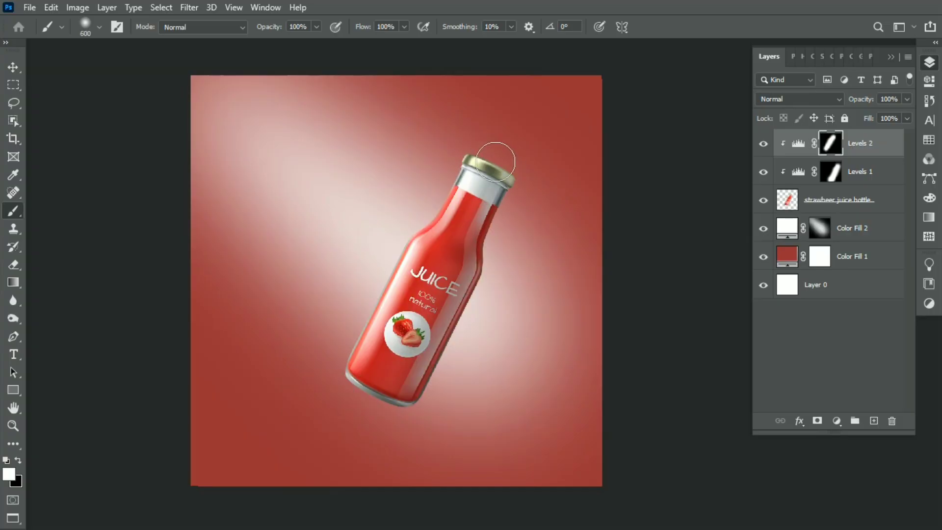
pyautogui.click(763, 144)
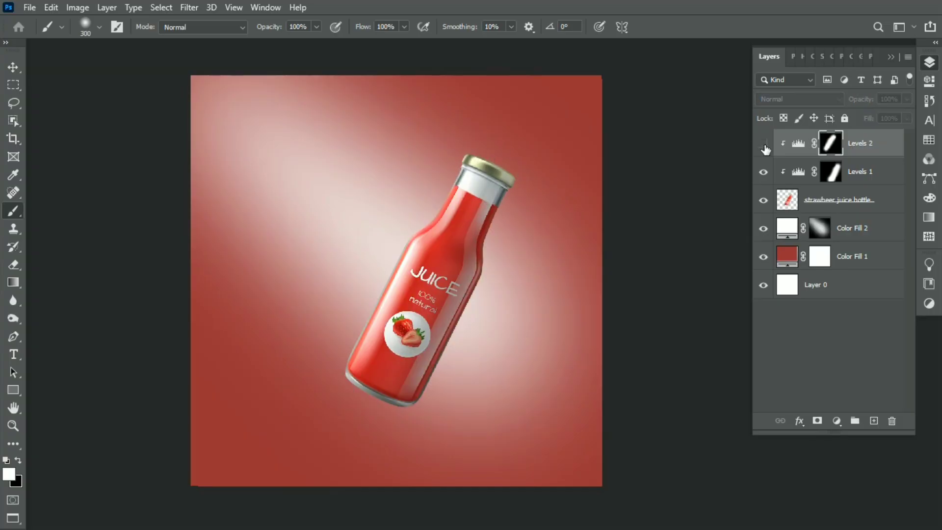
# Select the strawbeer juice bottle layer and bring up its layer options
pyautogui.press('h')
pyautogui.click(843, 206)
pyautogui.rightClick(844, 205)
# Replace the bottle's Drop Shadow with a pale pink Linear Dodge (Add) Inner Shadow, 59% opacity, 109 px
pyautogui.click(715, 18)
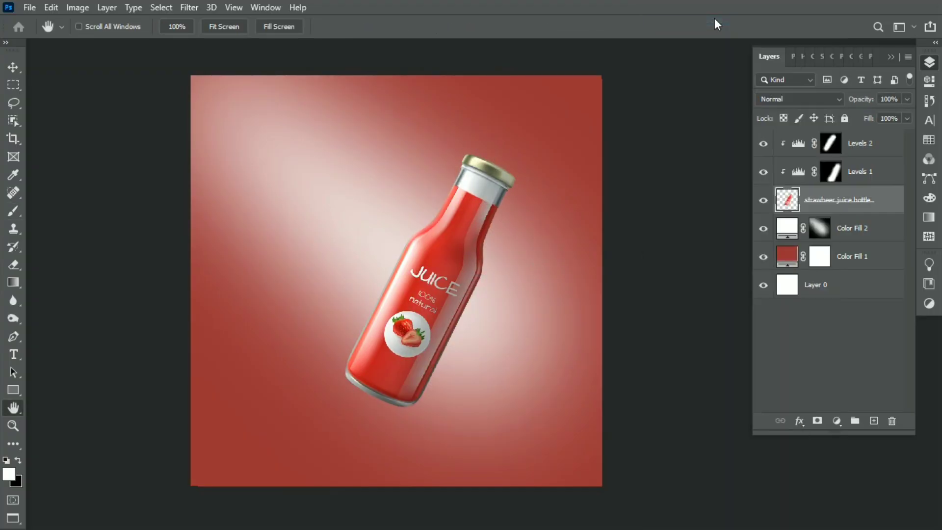
pyautogui.moveTo(491, 80); pyautogui.dragTo(522, 77)
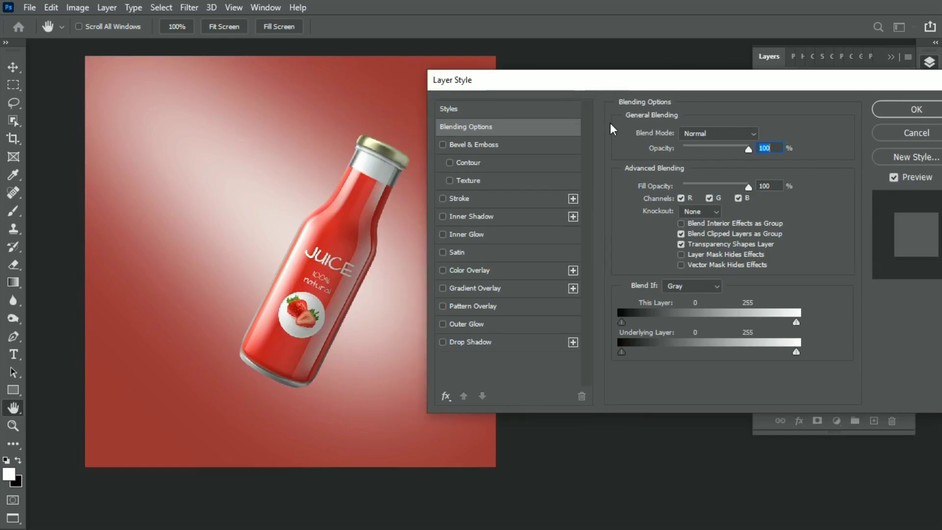
pyautogui.click(499, 340)
pyautogui.click(443, 343)
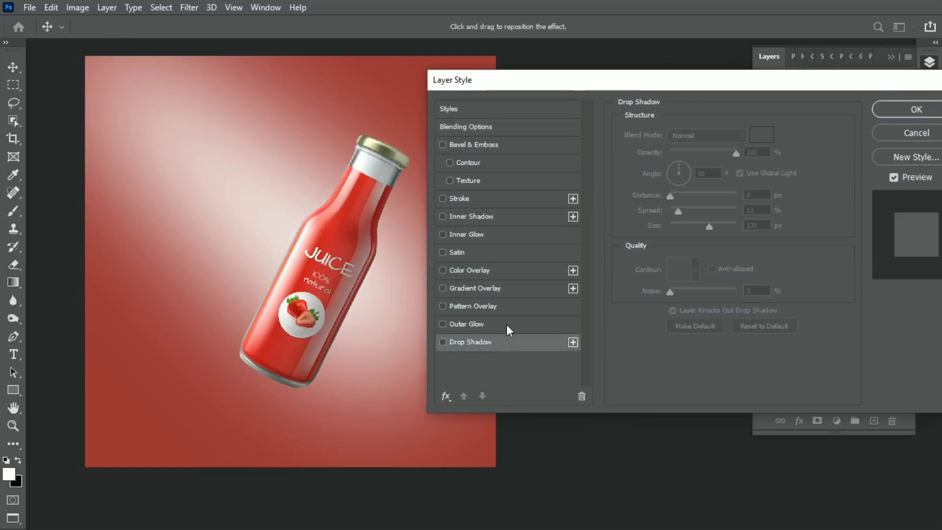
pyautogui.click(471, 217)
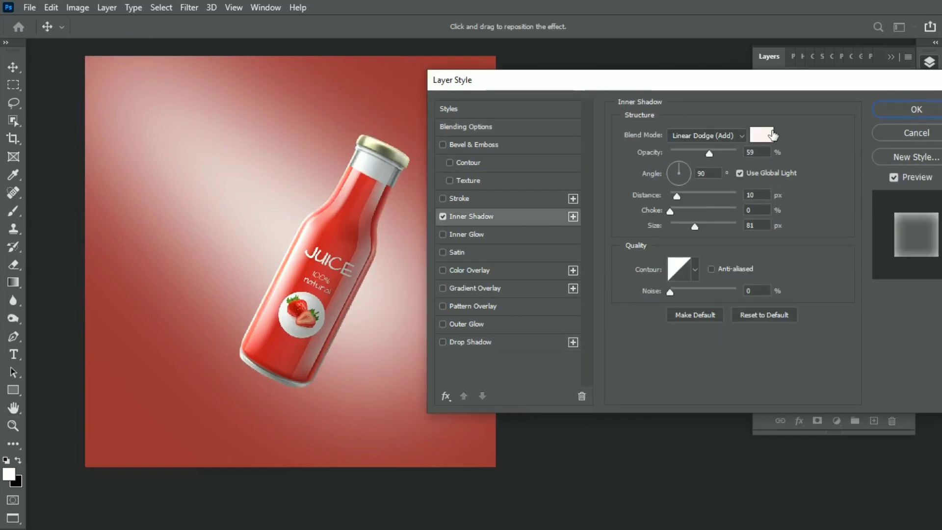
pyautogui.click(707, 135)
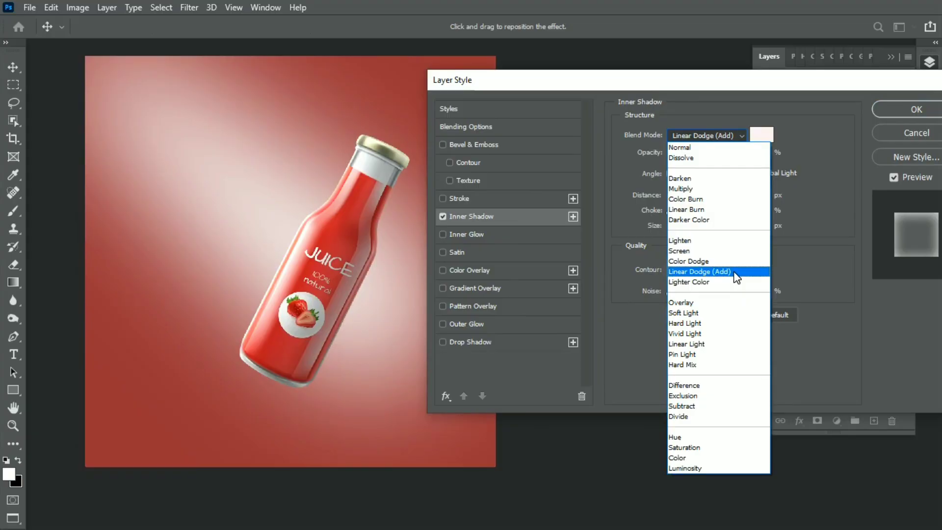
pyautogui.click(735, 273)
pyautogui.click(762, 135)
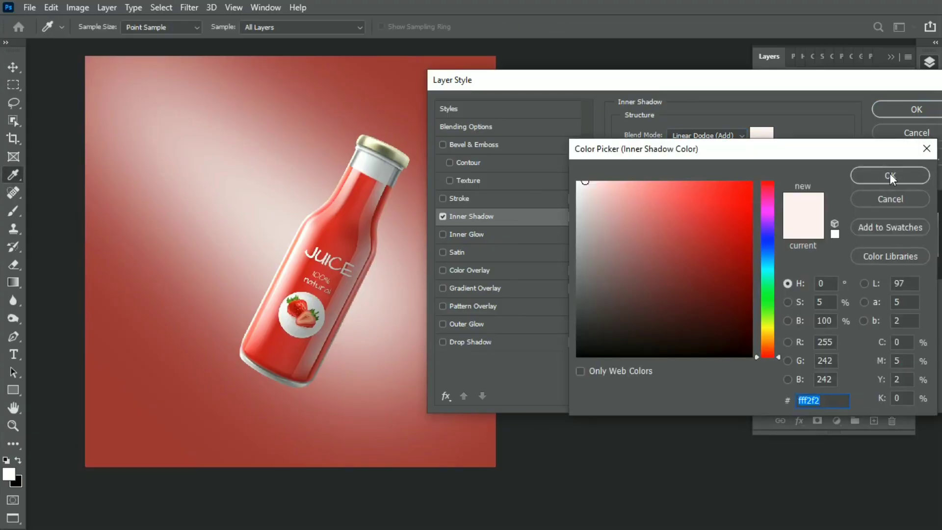
pyautogui.click(890, 172)
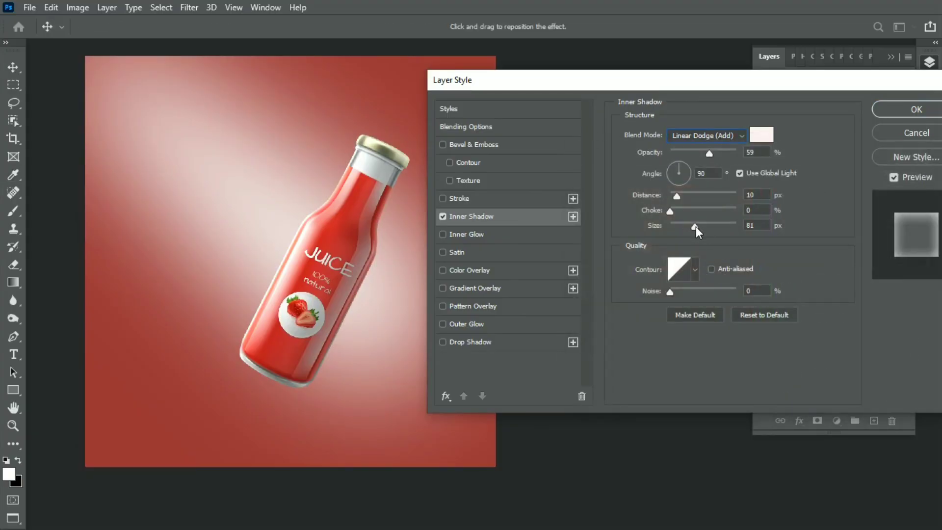
pyautogui.moveTo(696, 225)
pyautogui.mouseDown()
pyautogui.moveTo(668, 224)
pyautogui.moveTo(703, 226)
pyautogui.mouseUp()
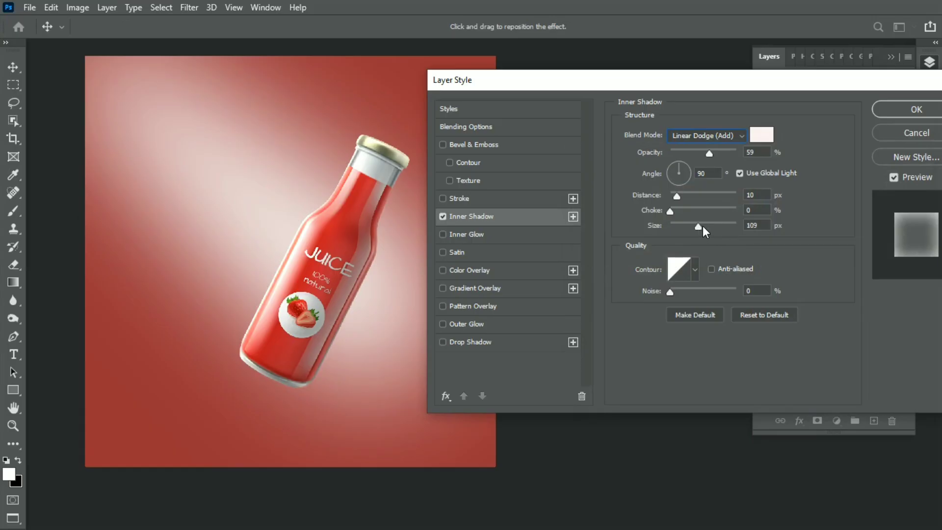
pyautogui.click(903, 110)
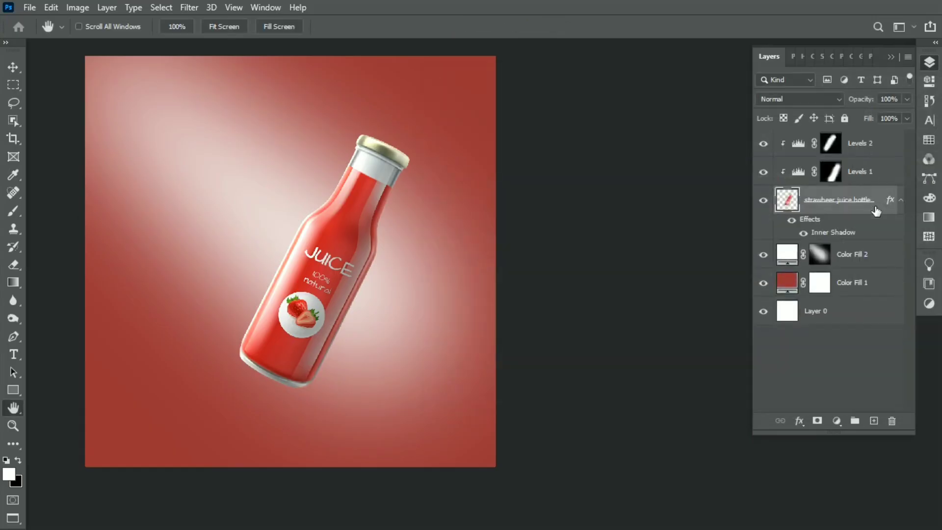
# Turn the Inner Shadow into its own layer with a black-filled layer mask
pyautogui.rightClick(845, 237)
pyautogui.click(854, 456)
pyautogui.click(818, 421)
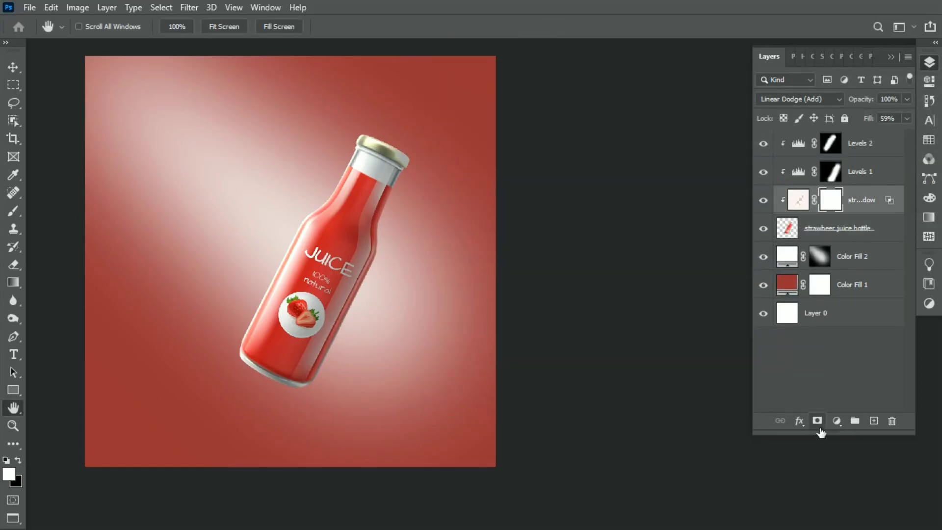
pyautogui.hotkey('ctrl', 'i')
pyautogui.press('b')
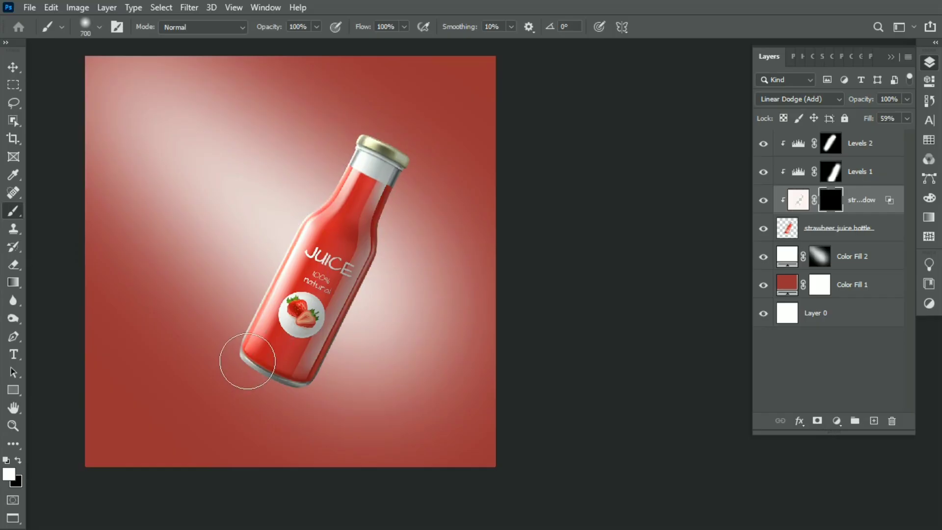
# Pan the view and select the bottle layer, then the Color Fill 2 layer
pyautogui.press('h')
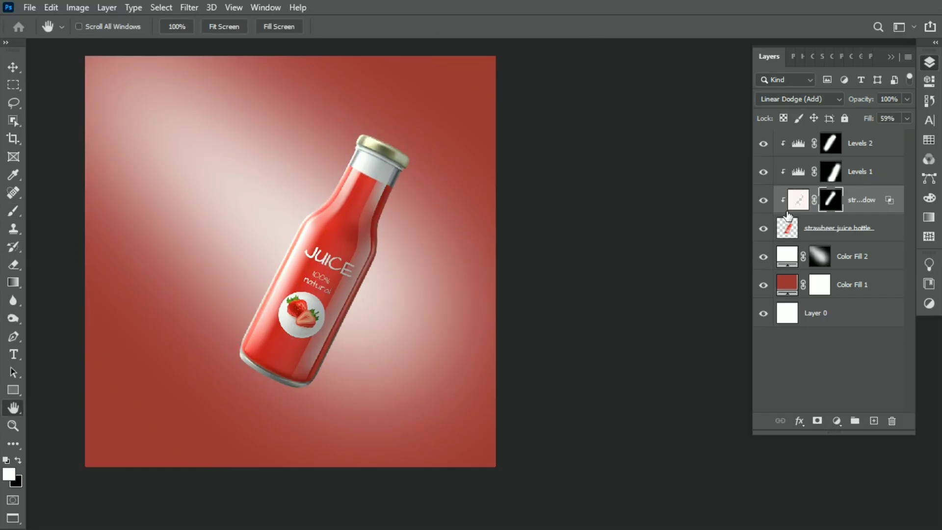
pyautogui.moveTo(635, 232); pyautogui.dragTo(672, 243)
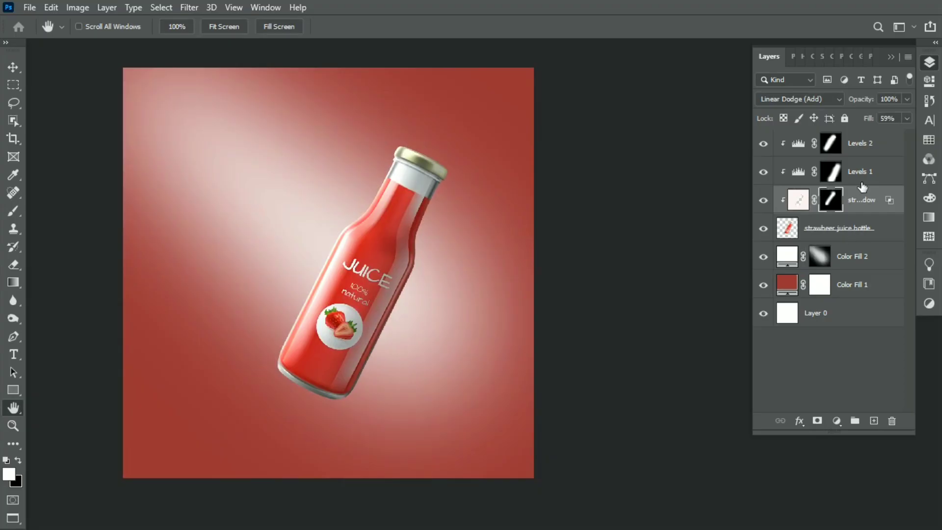
pyautogui.moveTo(575, 255); pyautogui.dragTo(708, 263)
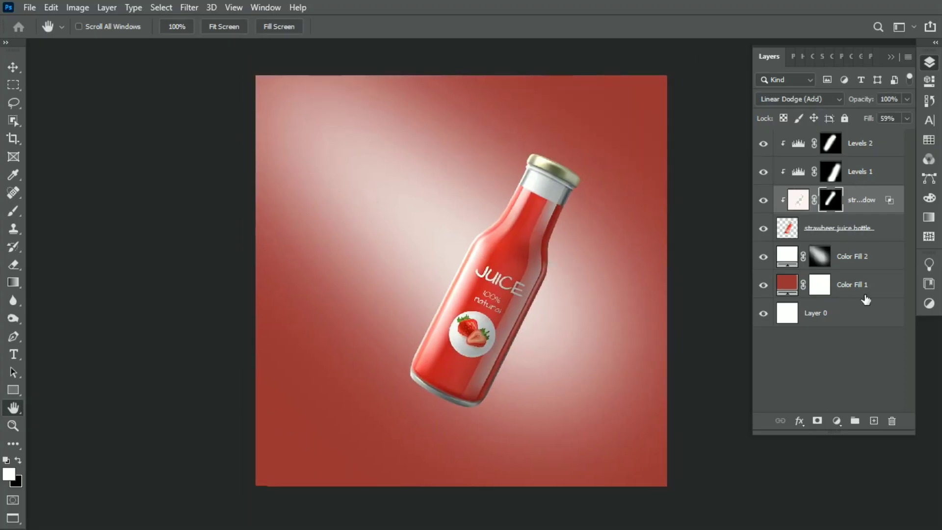
pyautogui.click(875, 237)
pyautogui.click(879, 254)
pyautogui.moveTo(287, 244); pyautogui.dragTo(278, 241)
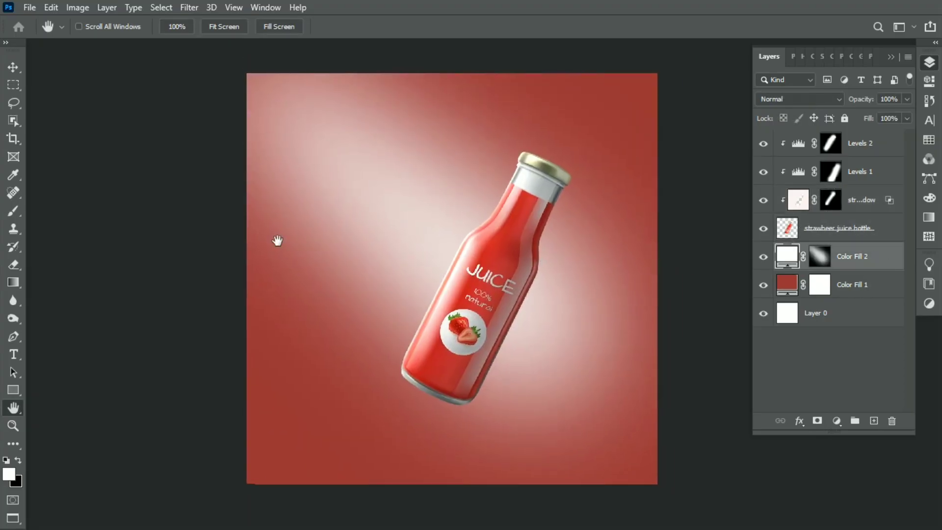
pyautogui.click(30, 7)
# Place the halved strawberries image, shrunk, in the canvas's lower-left corner
pyautogui.click(125, 256)
pyautogui.doubleClick(367, 114)
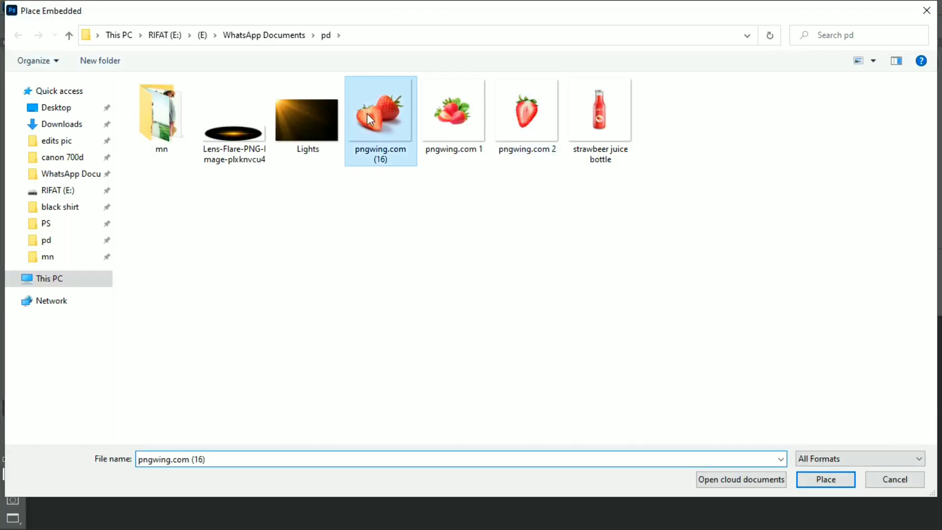
pyautogui.moveTo(479, 292); pyautogui.dragTo(456, 334)
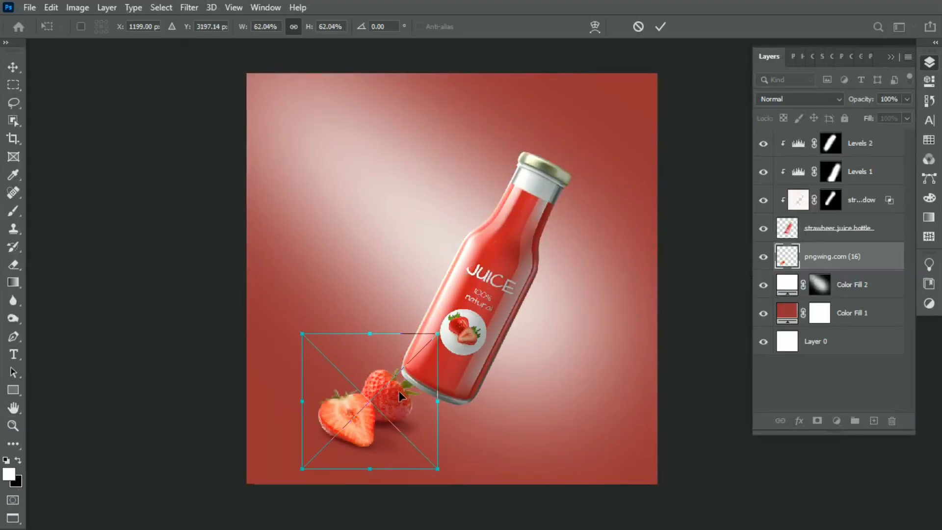
pyautogui.moveTo(399, 390); pyautogui.dragTo(355, 415)
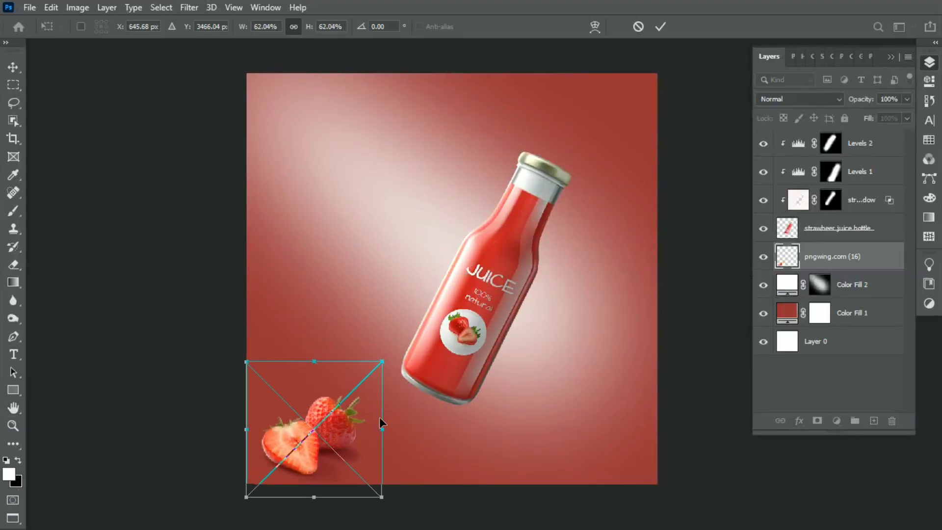
pyautogui.press('Return')
# Place the pngwing.com 1 strawberries beside the bottle, rotated about 32 degrees
pyautogui.press('h')
pyautogui.click(29, 8)
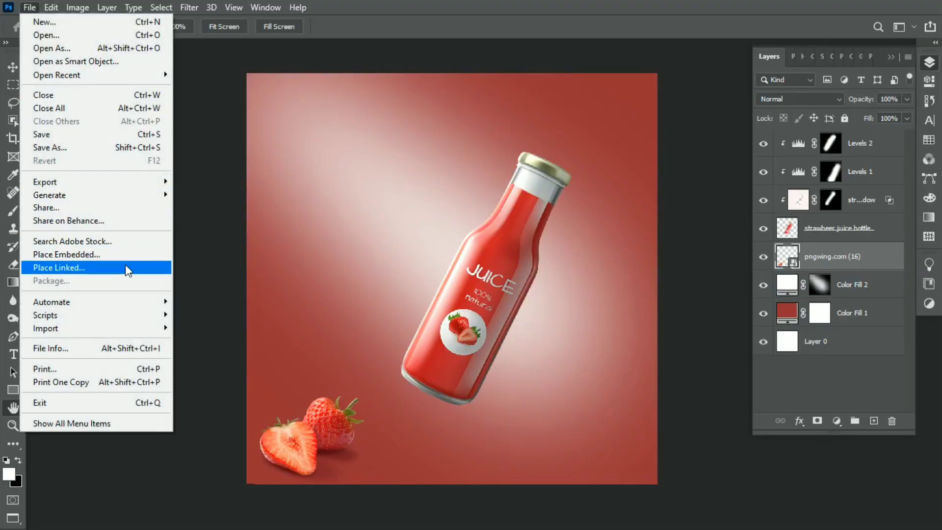
pyautogui.click(123, 255)
pyautogui.doubleClick(464, 128)
pyautogui.moveTo(523, 305); pyautogui.dragTo(593, 344)
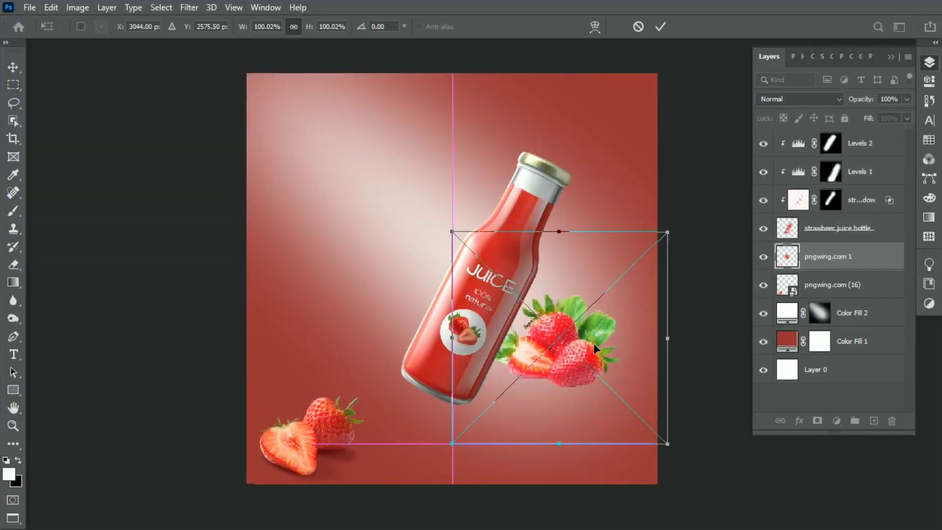
pyautogui.moveTo(667, 304); pyautogui.dragTo(673, 387)
pyautogui.moveTo(560, 365); pyautogui.dragTo(560, 375)
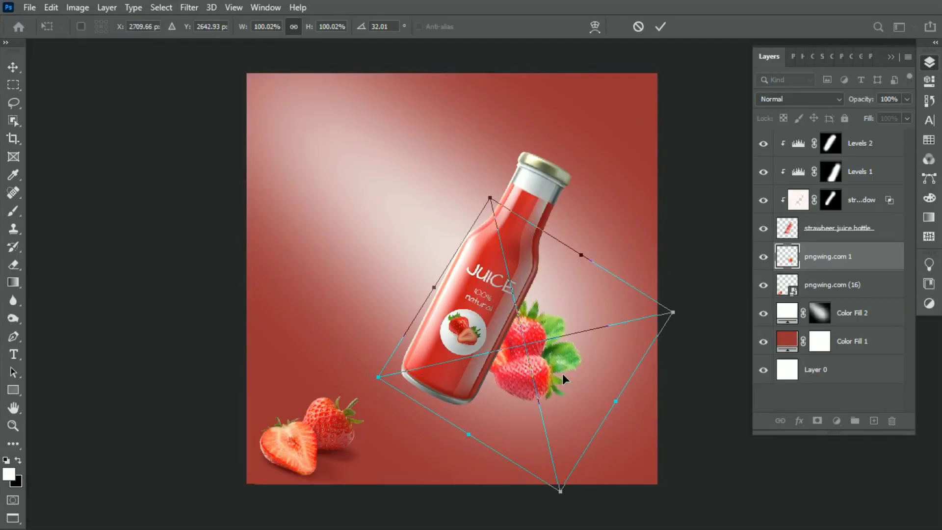
pyautogui.press('Return')
pyautogui.press('space')
# Re-transform the strawberry cluster to about 25 degrees, tucked beside the bottle's lower right
pyautogui.hotkey('ctrl', 't')
pyautogui.moveTo(566, 336); pyautogui.dragTo(580, 392)
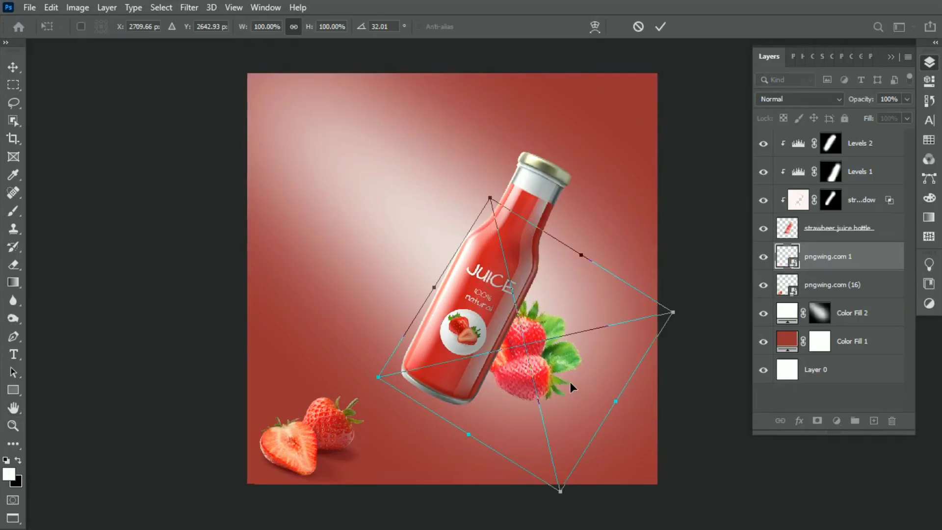
pyautogui.moveTo(659, 431); pyautogui.dragTo(669, 414)
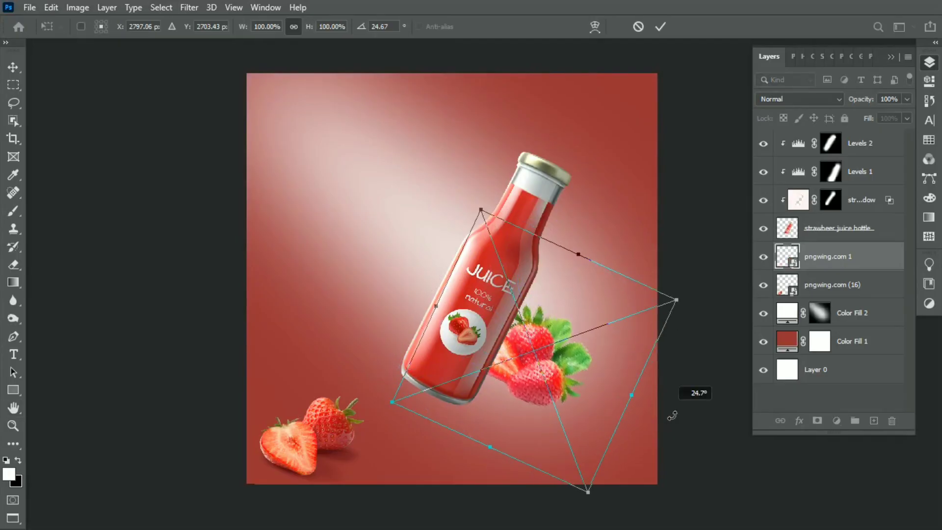
pyautogui.moveTo(591, 397); pyautogui.dragTo(579, 396)
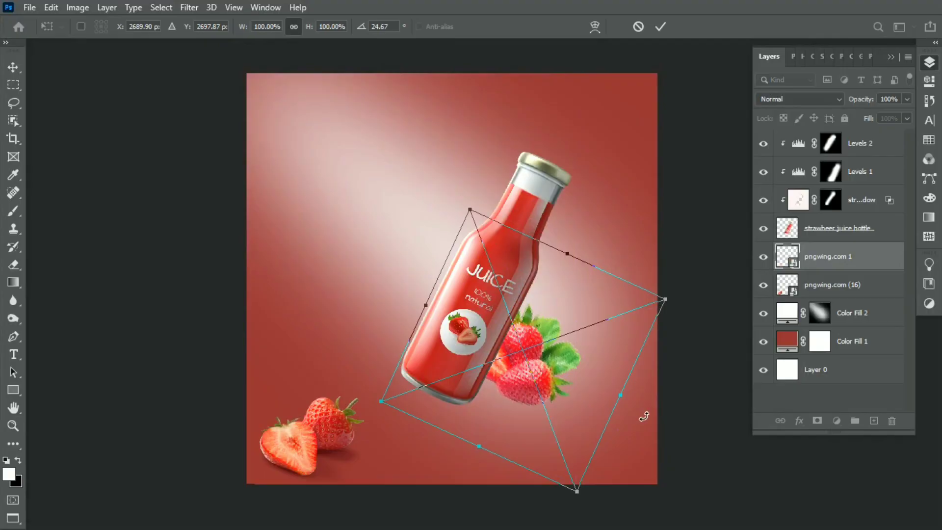
pyautogui.press('h')
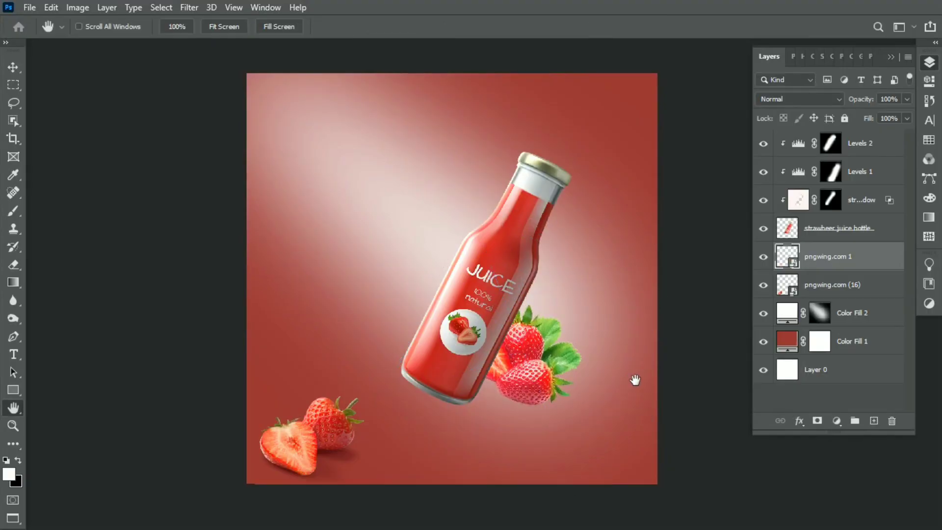
# Scale the bottle with its shadow and Levels layers to 106.63% and nudge them left
pyautogui.click(843, 228)
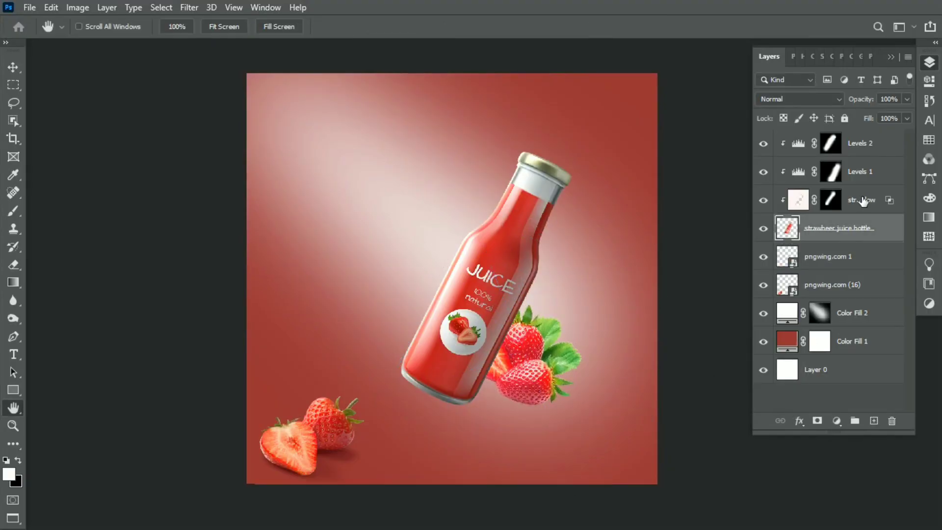
pyautogui.keyDown('shift'); pyautogui.click(867, 199); pyautogui.keyUp('shift')
pyautogui.keyDown('shift'); pyautogui.click(867, 171); pyautogui.keyUp('shift')
pyautogui.keyDown('shift'); pyautogui.click(867, 143); pyautogui.keyUp('shift')
pyautogui.hotkey('ctrl', 't')
pyautogui.scroll(-1, 564, 231)
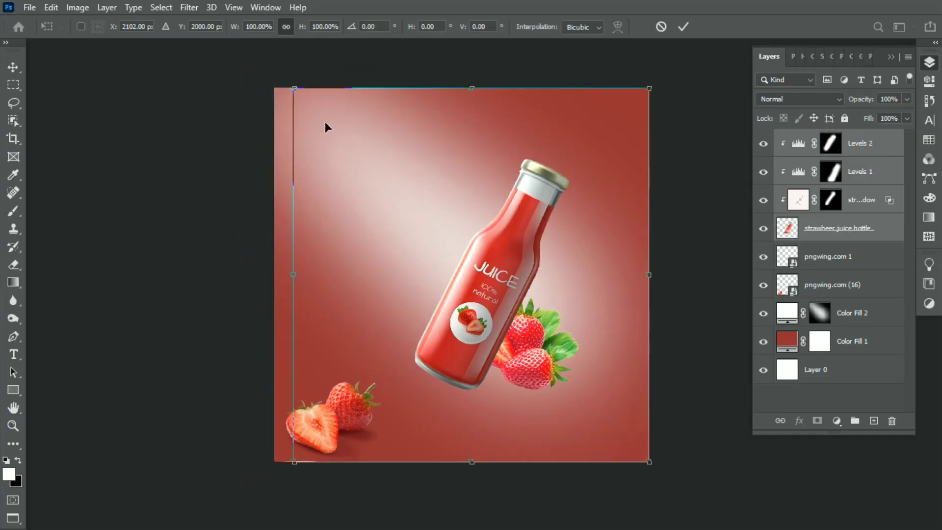
pyautogui.moveTo(294, 89); pyautogui.dragTo(282, 76)
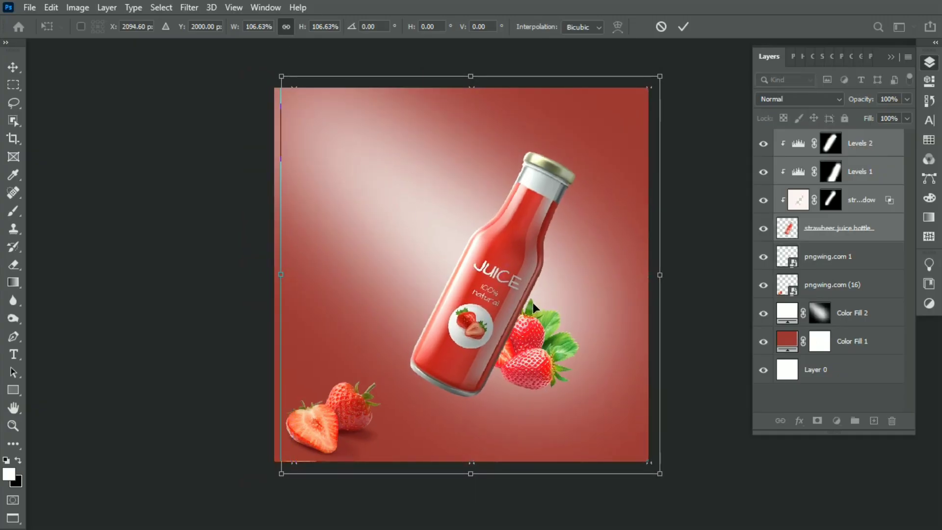
pyautogui.moveTo(528, 300); pyautogui.dragTo(534, 309)
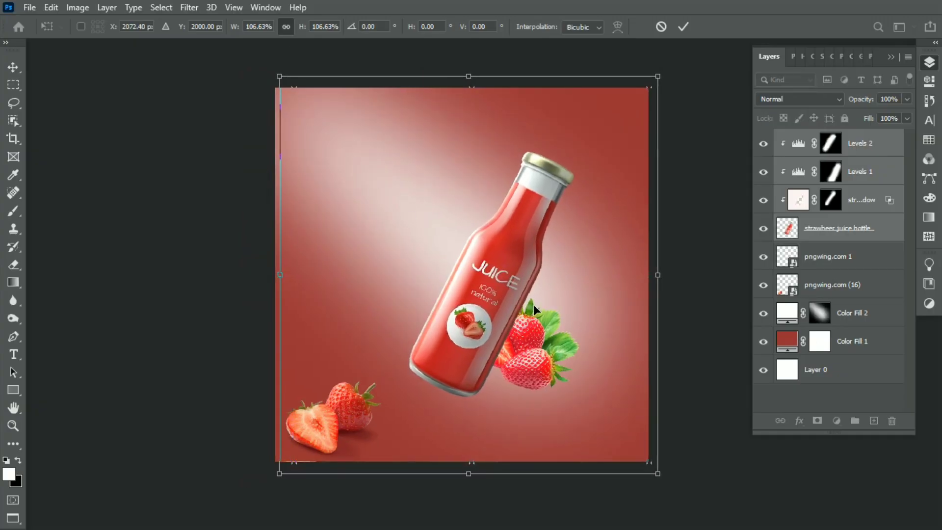
pyautogui.press('Return')
# Select the pngwing.com 1 strawberry layer
pyautogui.press('h')
pyautogui.scroll(1, 554, 304)
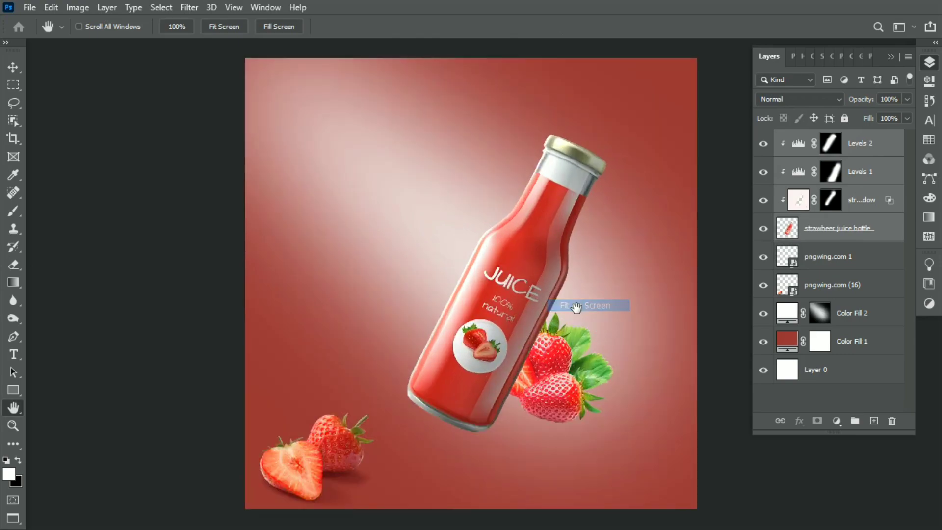
pyautogui.click(847, 256)
# Place the strawberry PNG, scaled down and rotated into the canvas's top-right corner
pyautogui.click(30, 7)
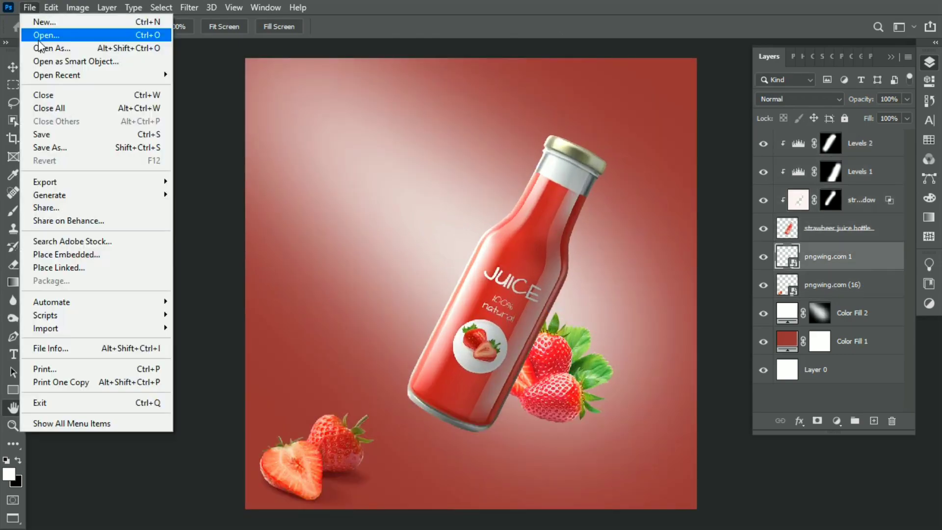
pyautogui.click(64, 254)
pyautogui.doubleClick(617, 143)
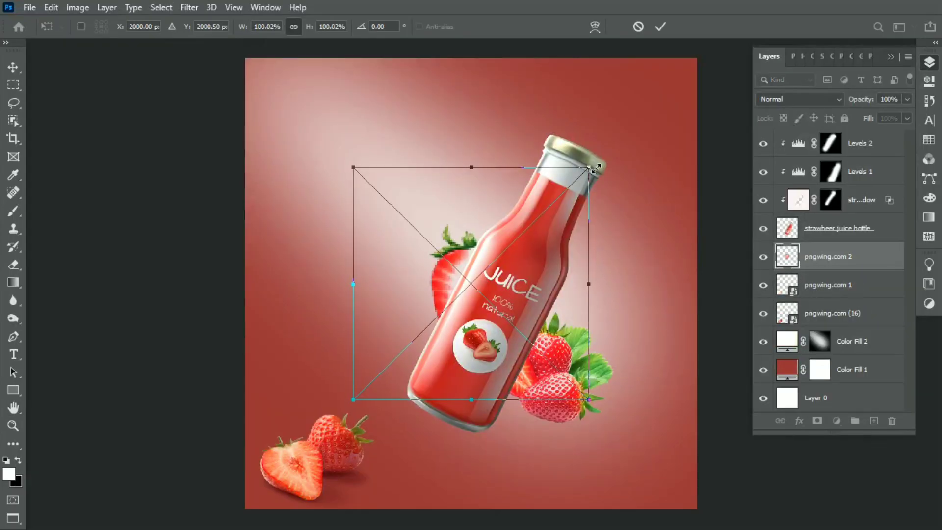
pyautogui.moveTo(638, 212)
pyautogui.mouseDown()
pyautogui.moveTo(603, 168)
pyautogui.moveTo(678, 97)
pyautogui.mouseUp()
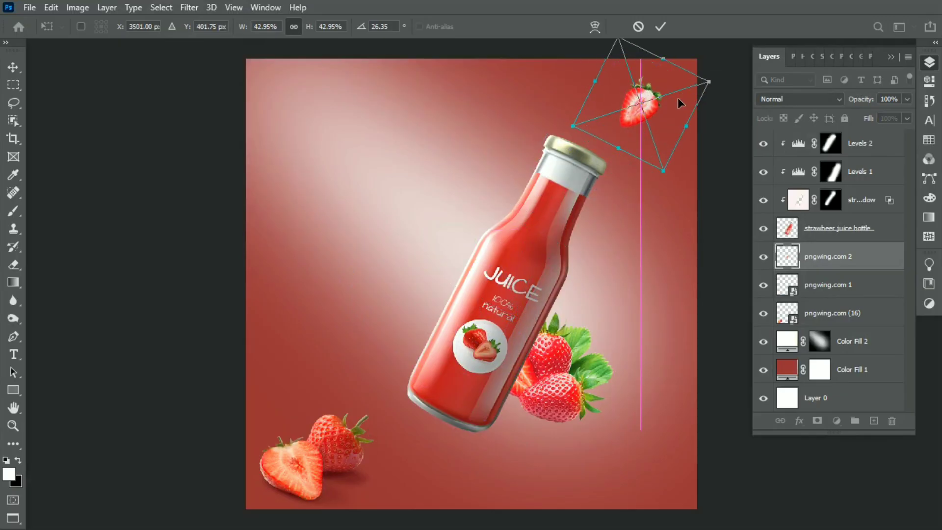
pyautogui.moveTo(681, 172); pyautogui.dragTo(680, 168)
pyautogui.moveTo(674, 123); pyautogui.dragTo(681, 117)
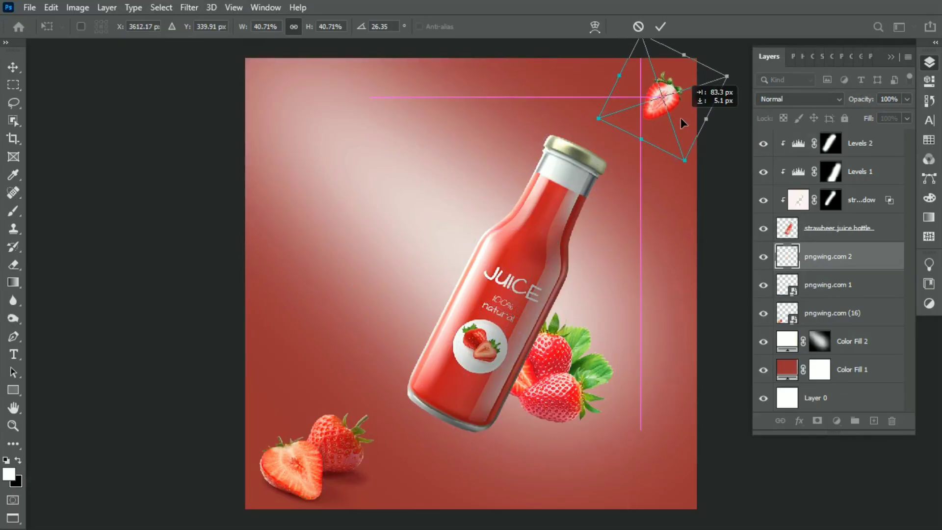
pyautogui.press('Return')
# Rasterize the selected strawberry layers
pyautogui.press('h')
pyautogui.moveTo(645, 173); pyautogui.dragTo(615, 168)
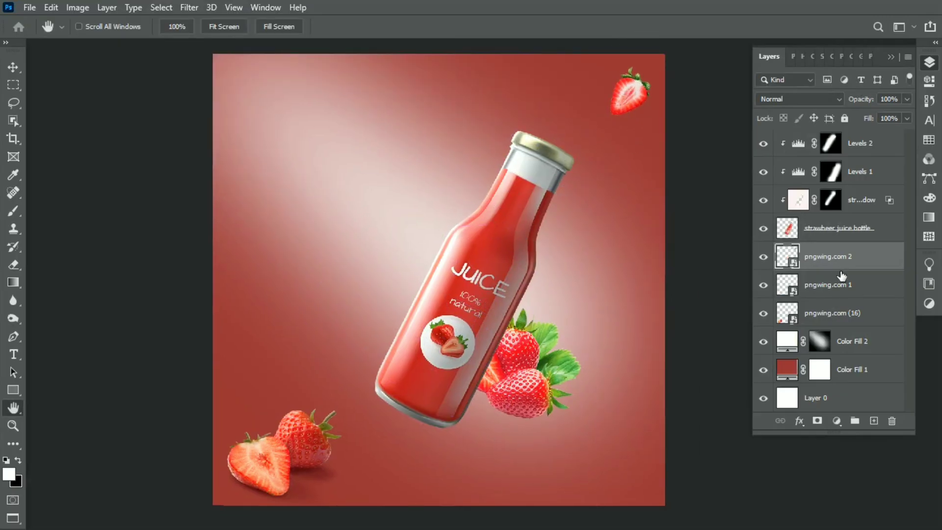
pyautogui.keyDown('shift'); pyautogui.click(849, 311); pyautogui.keyUp('shift')
pyautogui.rightClick(849, 311)
pyautogui.click(697, 259)
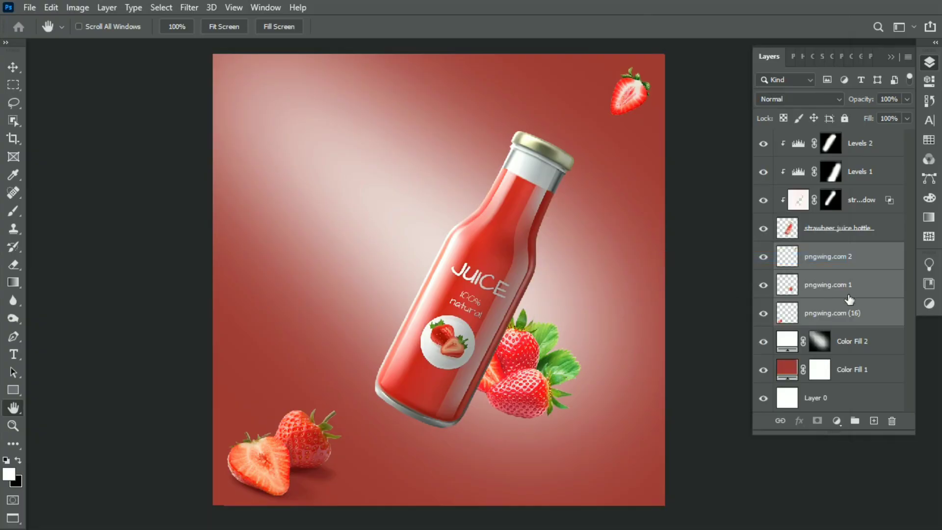
# Shrink the pngwing.com 1 strawberry cluster slightly and shift it right and down
pyautogui.click(845, 293)
pyautogui.hotkey('ctrl', 't')
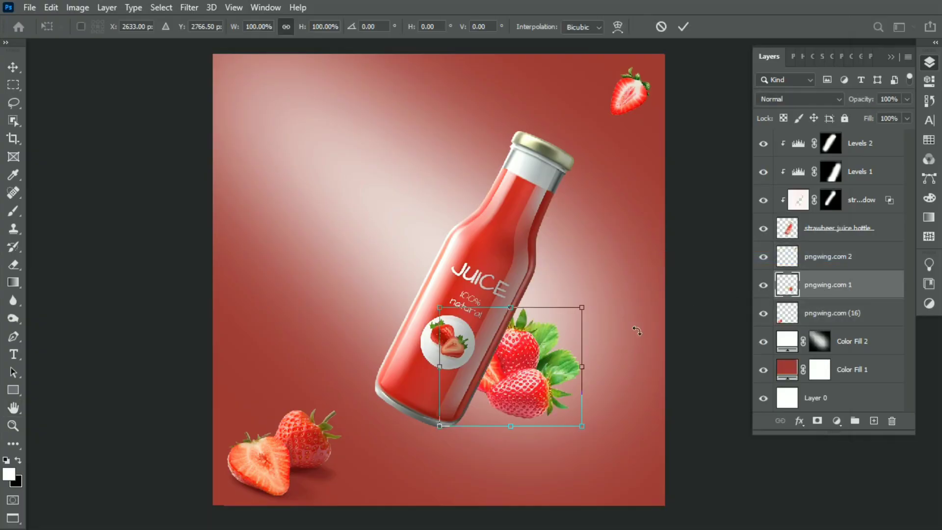
pyautogui.moveTo(585, 306); pyautogui.dragTo(568, 319)
pyautogui.moveTo(551, 370)
pyautogui.mouseDown()
pyautogui.moveTo(565, 367)
pyautogui.moveTo(530, 369)
pyautogui.mouseUp()
pyautogui.press('Return')
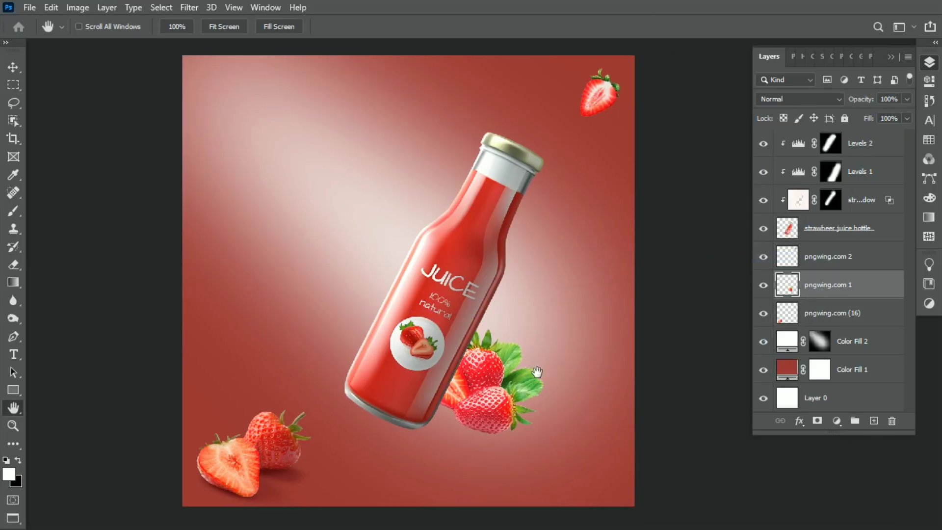
pyautogui.hotkey('ctrl', 't')
pyautogui.press('Return')
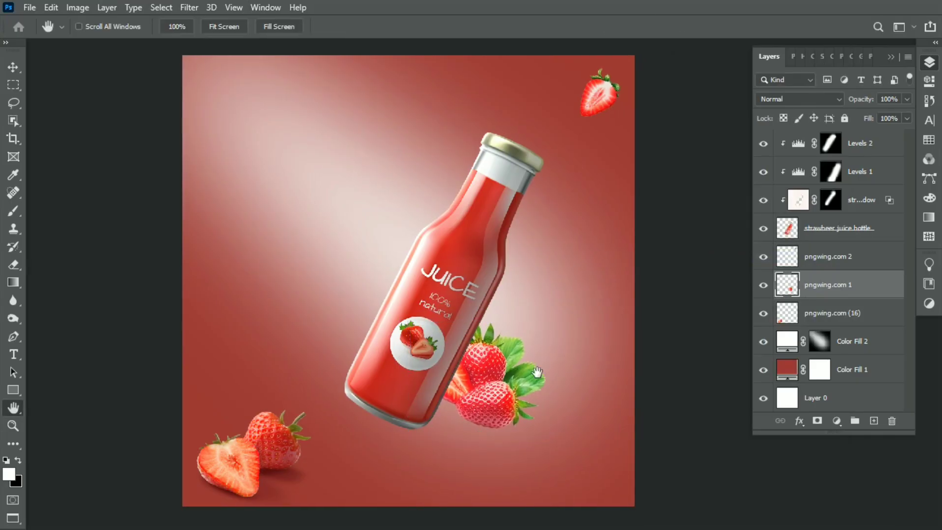
# Try a Selective Color adjustment with cyan lowered to -20
pyautogui.click(837, 421)
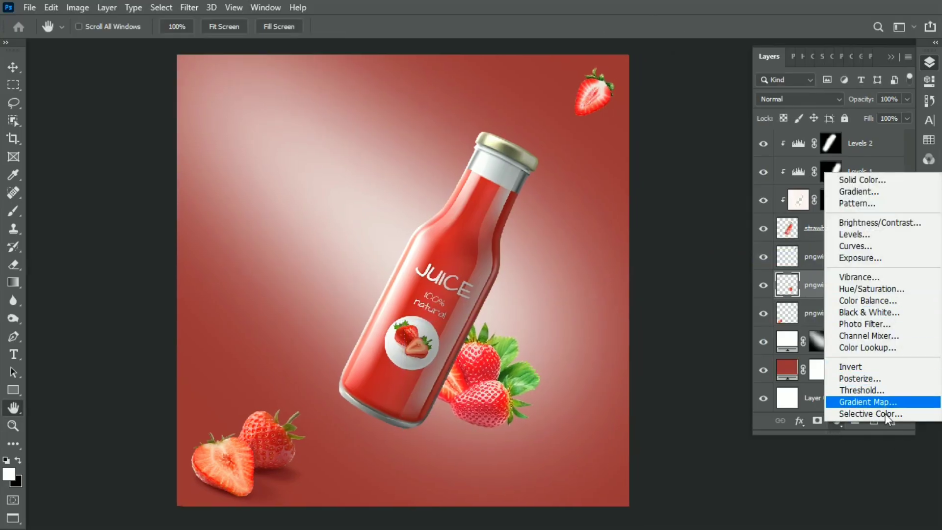
pyautogui.click(872, 414)
pyautogui.moveTo(829, 146)
pyautogui.mouseDown()
pyautogui.moveTo(815, 146)
pyautogui.moveTo(825, 174)
pyautogui.mouseUp()
pyautogui.click(930, 63)
pyautogui.rightClick(835, 285)
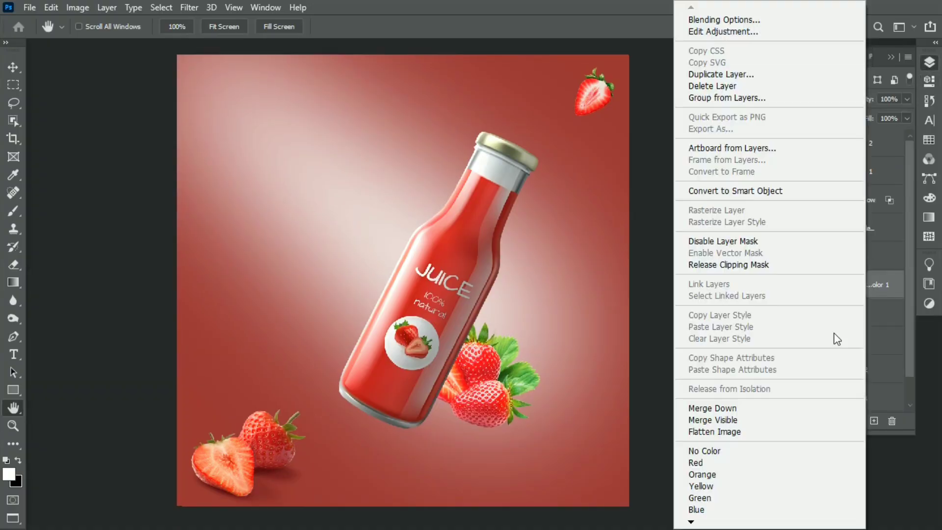
pyautogui.press('Escape')
# Add a Hue/Saturation adjustment with Reds Hue +4 and Saturation -11
pyautogui.click(845, 424)
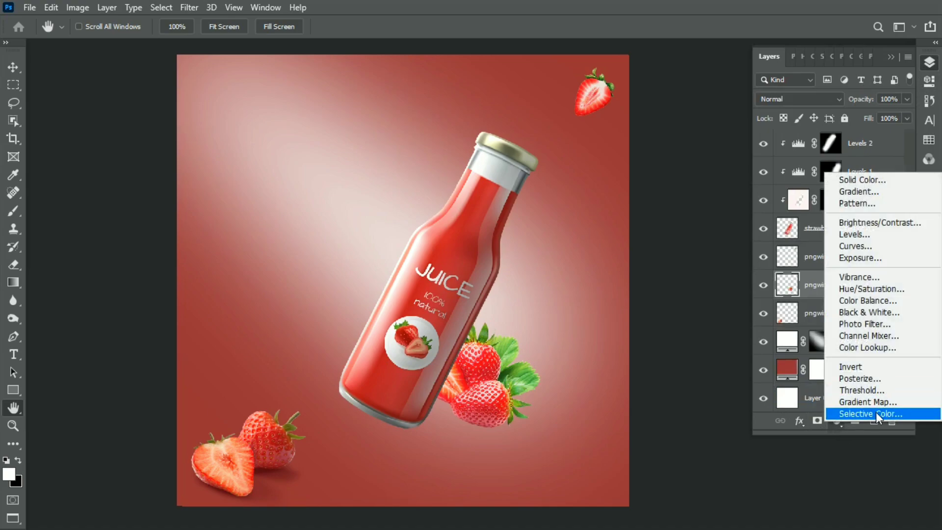
pyautogui.click(887, 289)
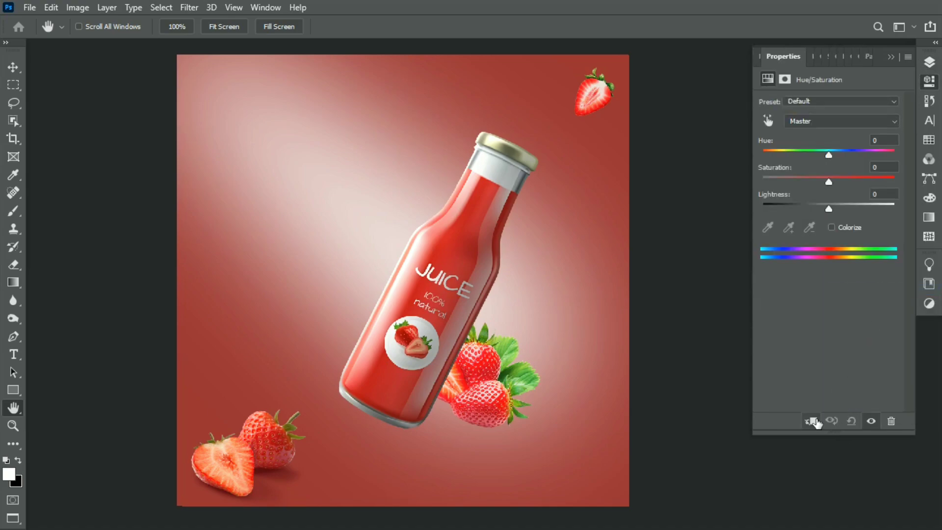
pyautogui.click(834, 122)
pyautogui.click(829, 142)
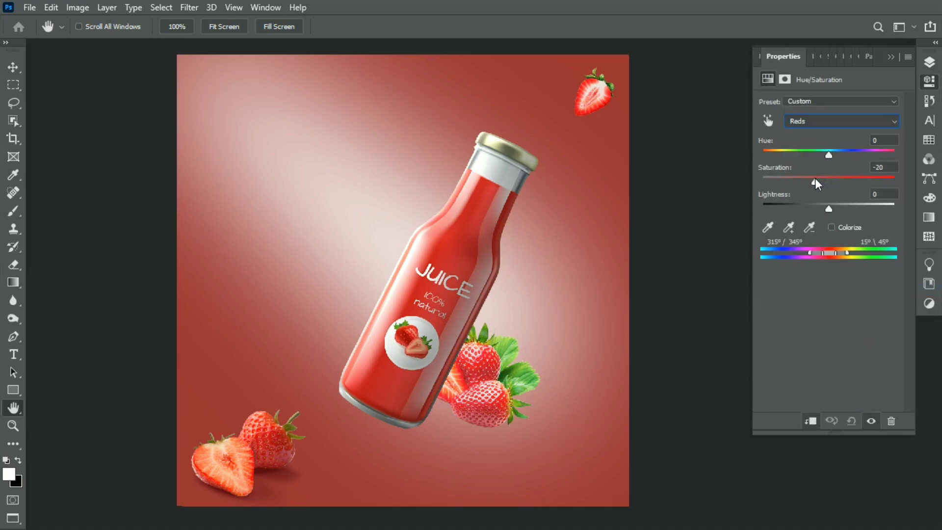
pyautogui.moveTo(815, 179); pyautogui.dragTo(830, 152)
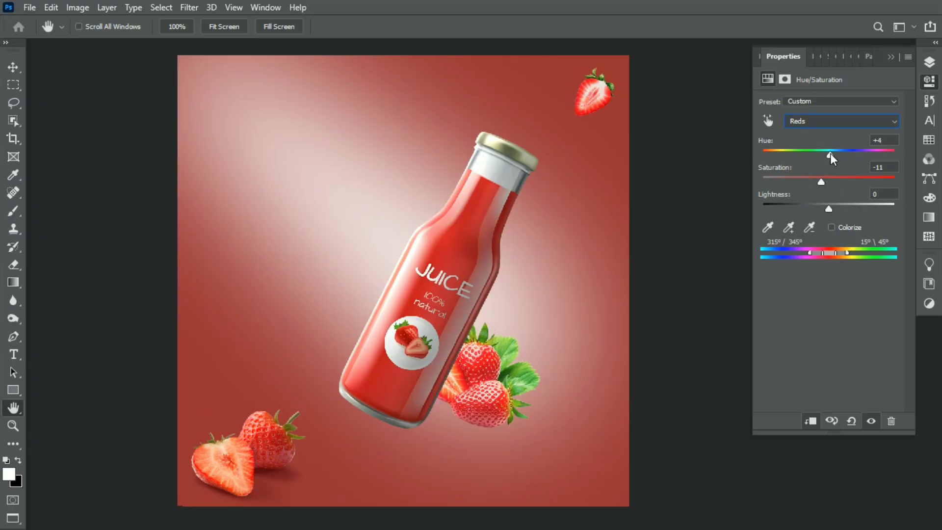
pyautogui.click(834, 121)
pyautogui.click(815, 133)
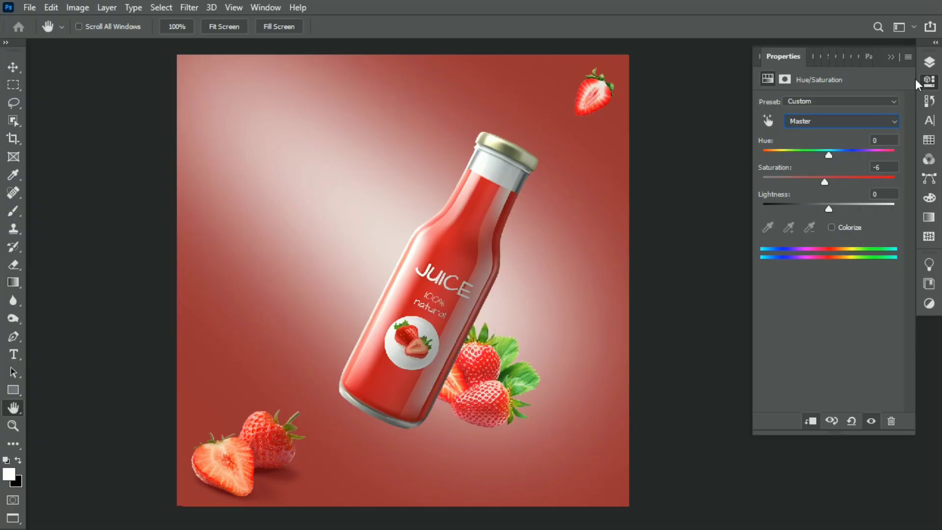
# Select the pngwing.com (16) strawberry layer
pyautogui.click(929, 62)
pyautogui.rightClick(871, 284)
pyautogui.press('Escape')
pyautogui.click(837, 420)
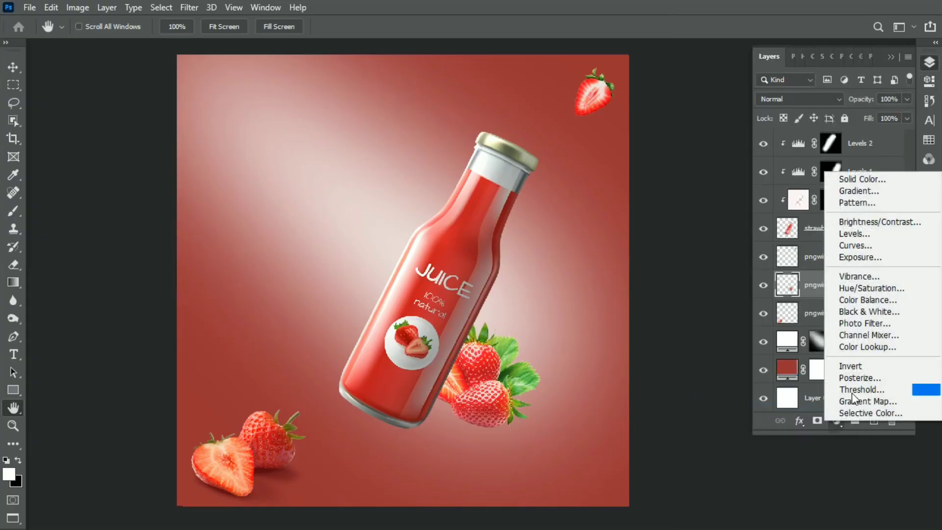
pyautogui.press('Escape')
pyautogui.click(778, 318)
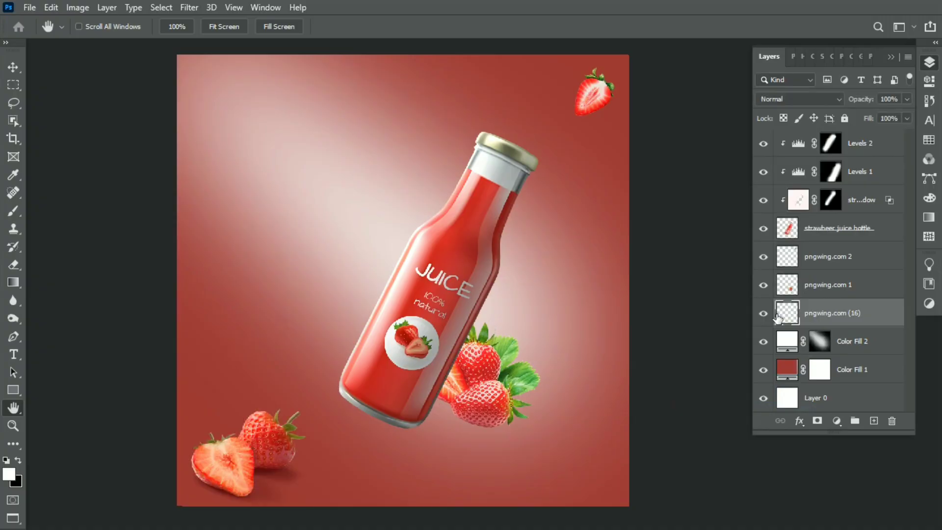
# Add a Hue/Saturation adjustment shifting the Reds hue to -11
pyautogui.click(838, 422)
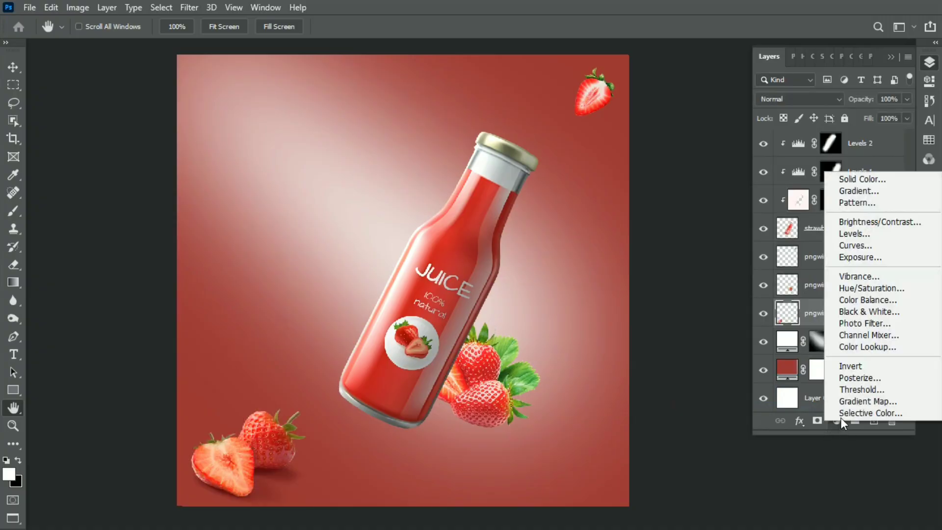
pyautogui.click(873, 290)
pyautogui.click(842, 121)
pyautogui.click(831, 141)
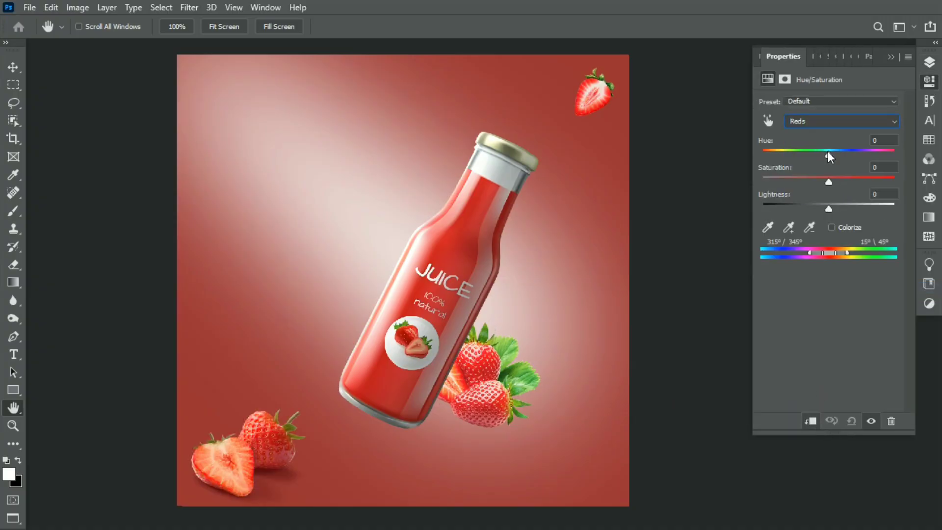
pyautogui.moveTo(829, 155); pyautogui.dragTo(826, 155)
pyautogui.click(929, 61)
pyautogui.rightClick(868, 313)
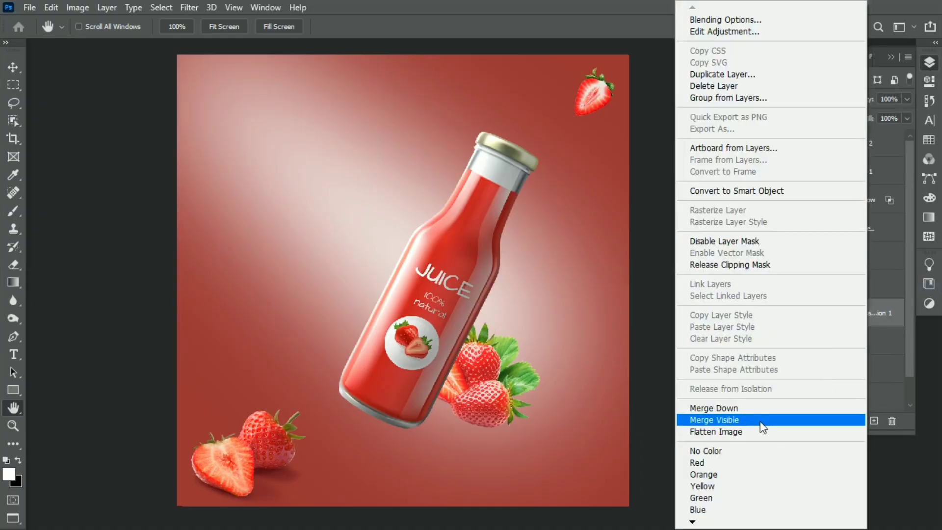
pyautogui.press('Escape')
# Add a Curves adjustment, then a Levels adjustment with lowered output whites
pyautogui.click(835, 421)
pyautogui.click(877, 250)
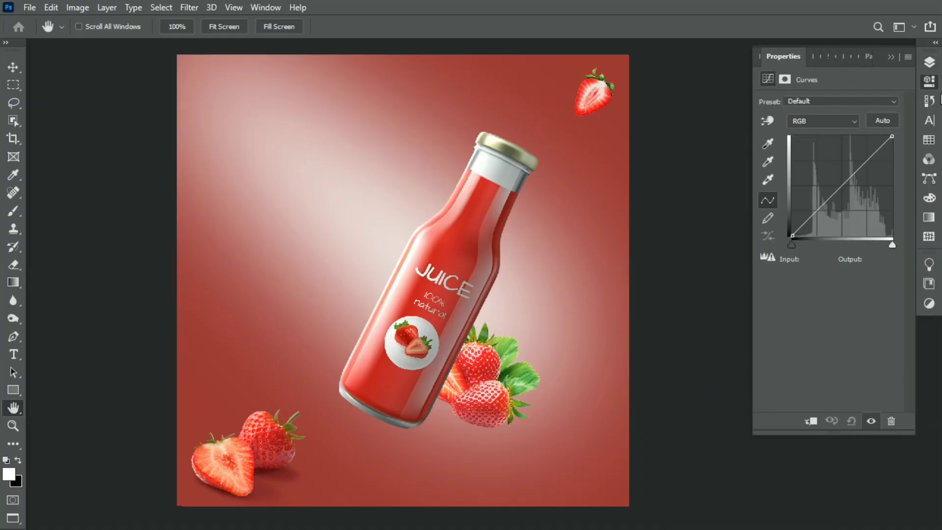
pyautogui.click(929, 62)
pyautogui.click(837, 421)
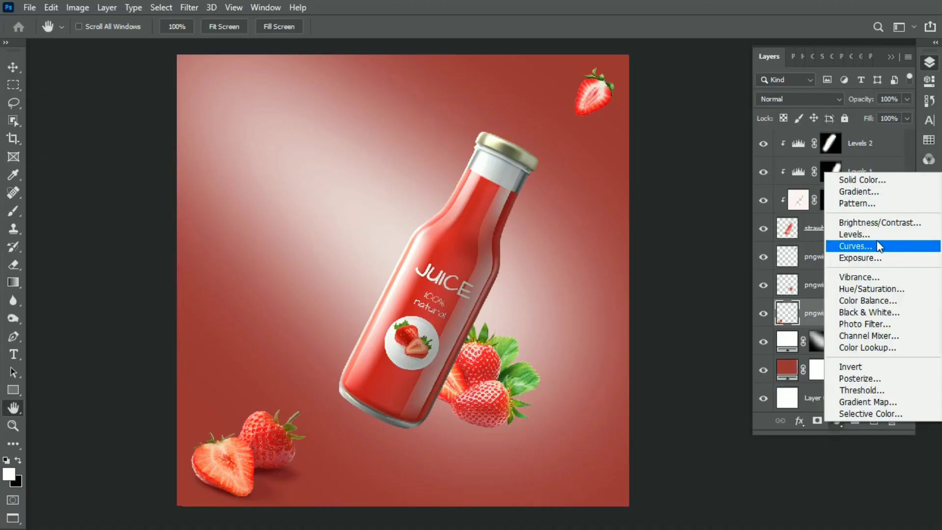
pyautogui.click(854, 234)
pyautogui.moveTo(897, 243); pyautogui.dragTo(867, 242)
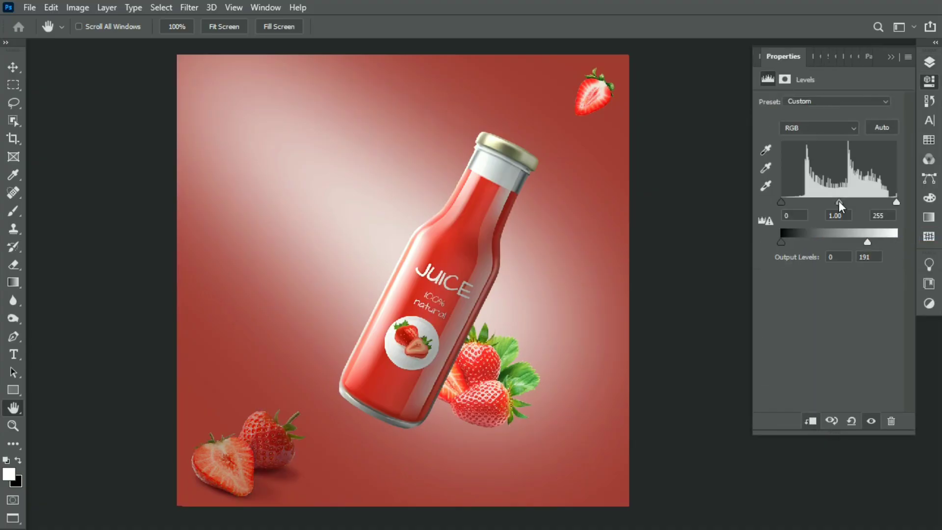
pyautogui.click(929, 62)
# Invert the Levels mask, paint darkening onto the bottom-left strawberries, then ease it slightly
pyautogui.press('b')
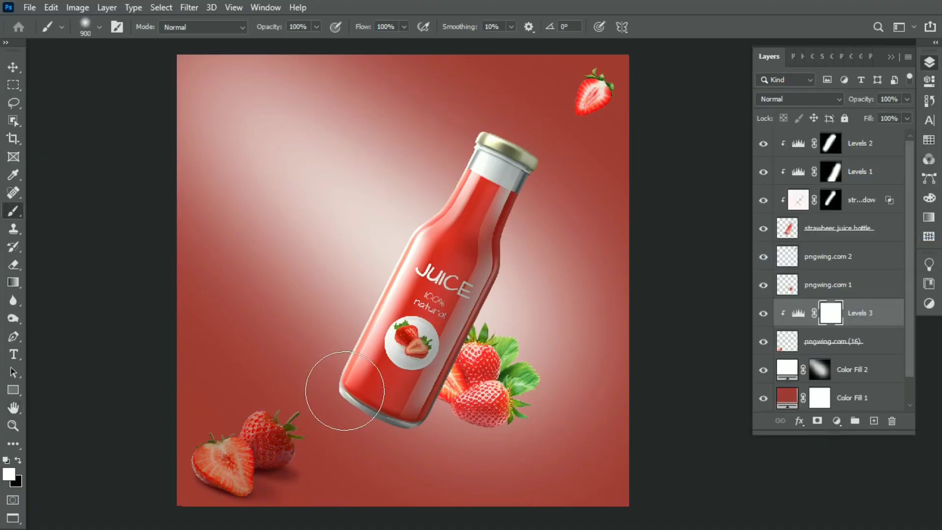
pyautogui.hotkey('ctrl', 'i')
pyautogui.press('[')
pyautogui.moveTo(326, 504); pyautogui.dragTo(269, 529)
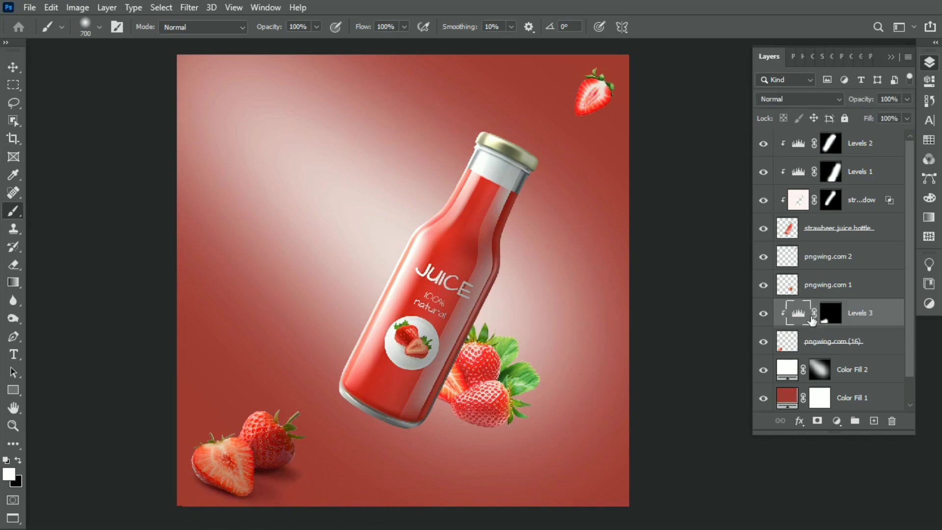
pyautogui.doubleClick(813, 320)
pyautogui.moveTo(868, 243); pyautogui.dragTo(877, 243)
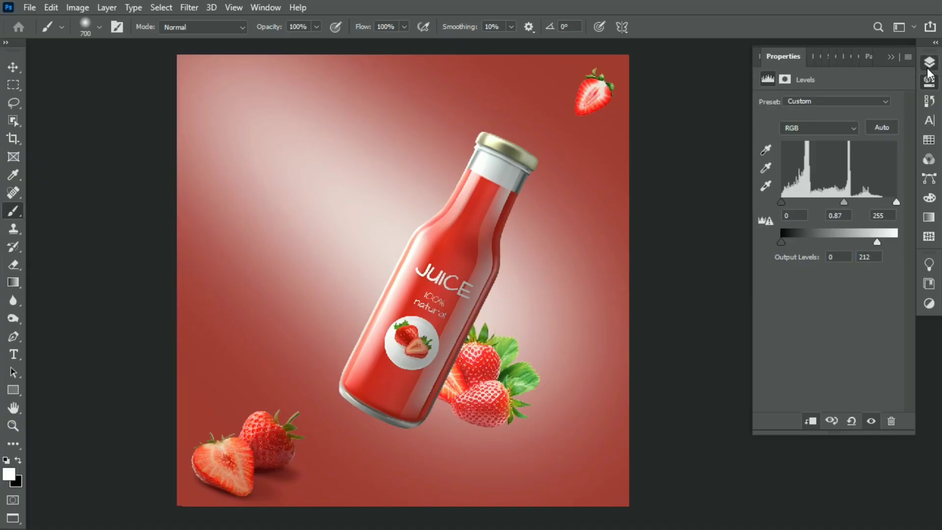
pyautogui.click(928, 70)
# Add a brightening Levels adjustment, invert its mask, and paint highlights onto the strawberries
pyautogui.click(840, 421)
pyautogui.click(881, 233)
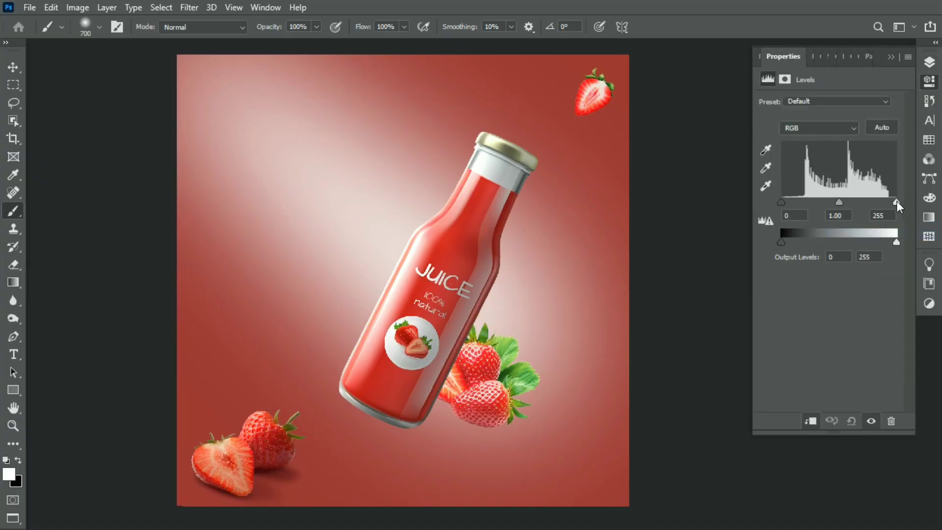
pyautogui.moveTo(897, 201); pyautogui.dragTo(822, 203)
pyautogui.click(929, 62)
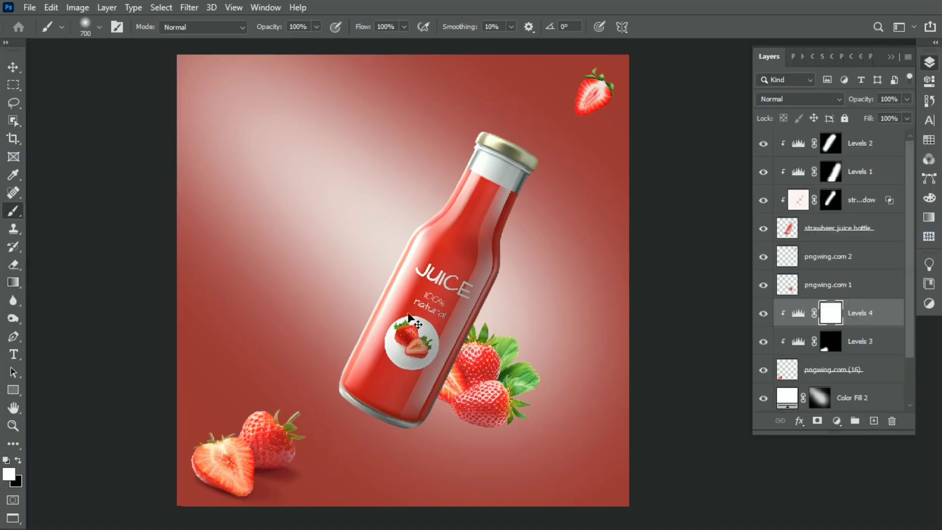
pyautogui.hotkey('ctrl', 'i')
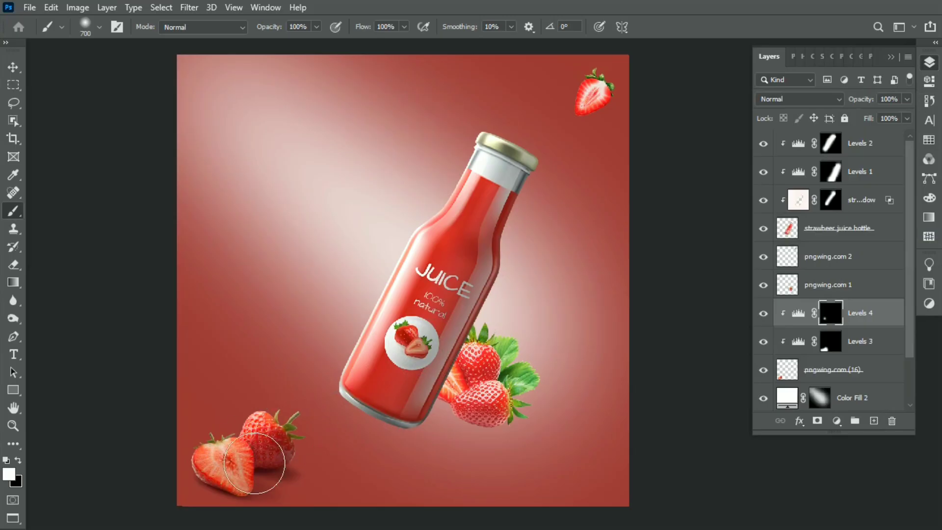
pyautogui.moveTo(254, 464); pyautogui.dragTo(252, 459)
pyautogui.press('[')
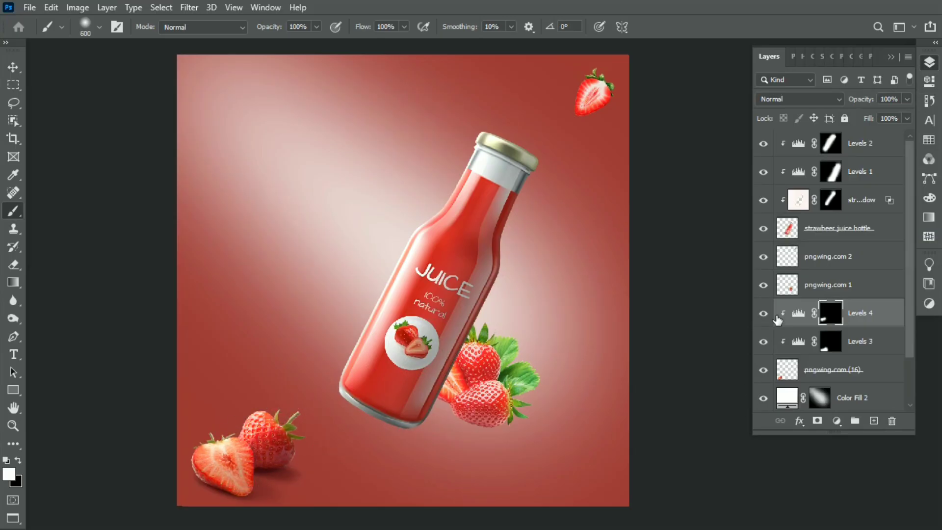
pyautogui.press('x')
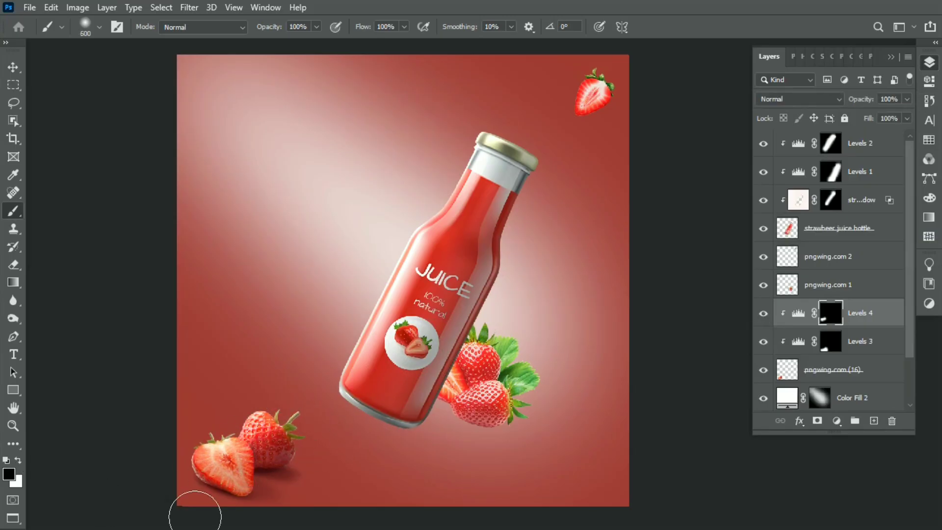
# Add a Levels adjustment to the bottle-side strawberries, lowering the output whites
pyautogui.press('h')
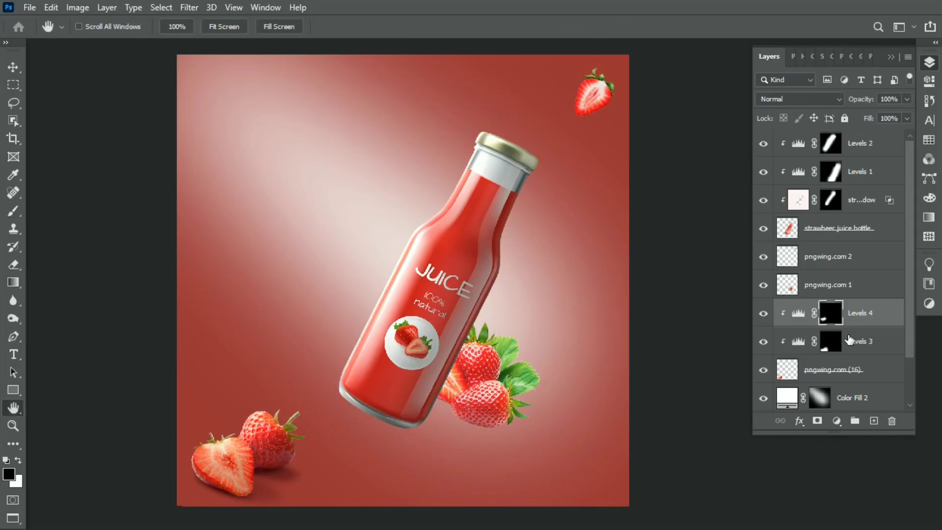
pyautogui.click(844, 285)
pyautogui.click(837, 421)
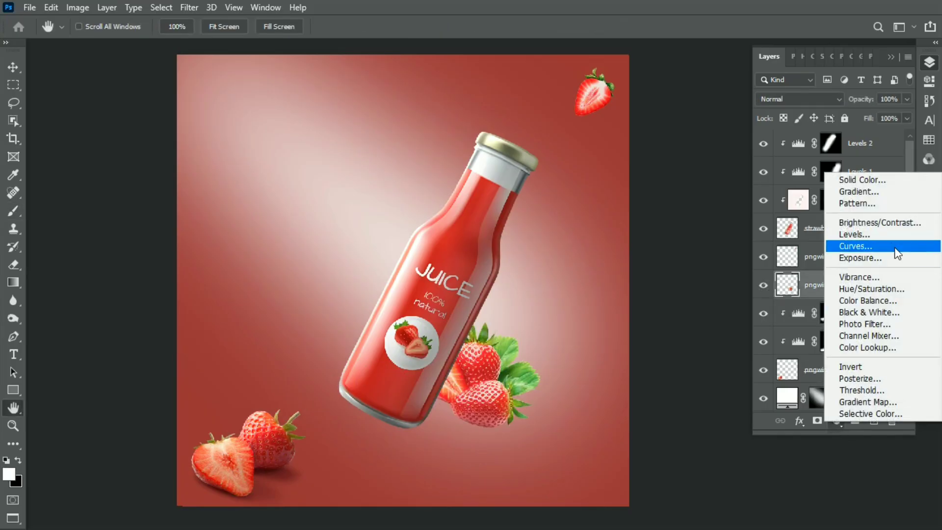
pyautogui.click(887, 235)
pyautogui.moveTo(886, 242); pyautogui.dragTo(868, 242)
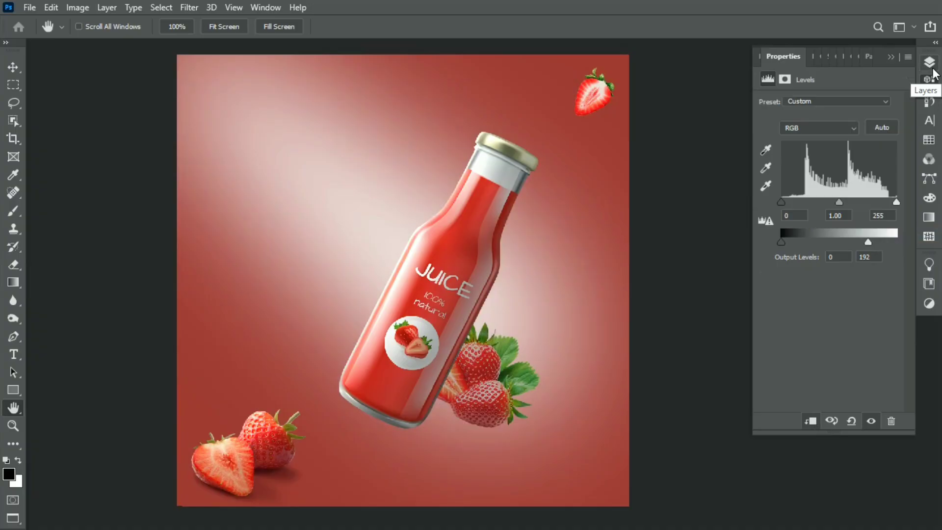
pyautogui.click(930, 63)
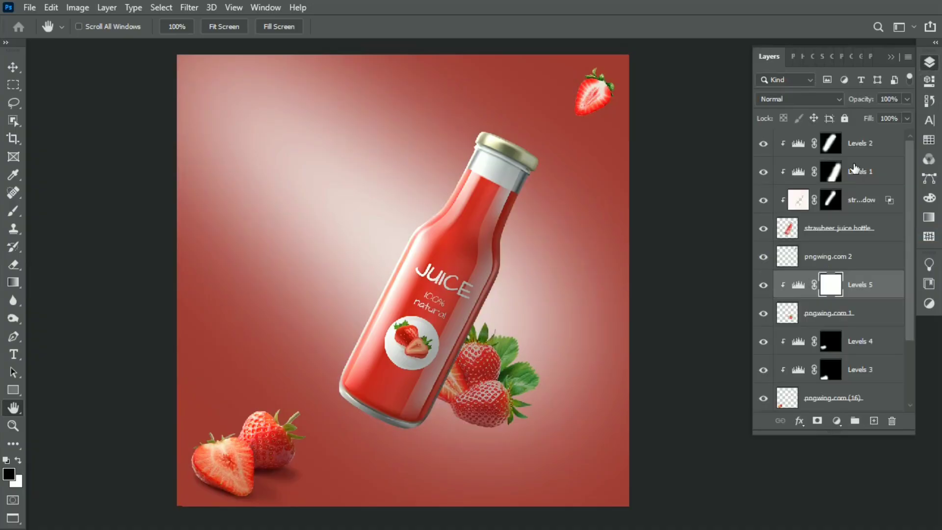
# Mask the darkening off the strawberry leaves with a small 39%-flow brush
pyautogui.press('b')
pyautogui.click(363, 31)
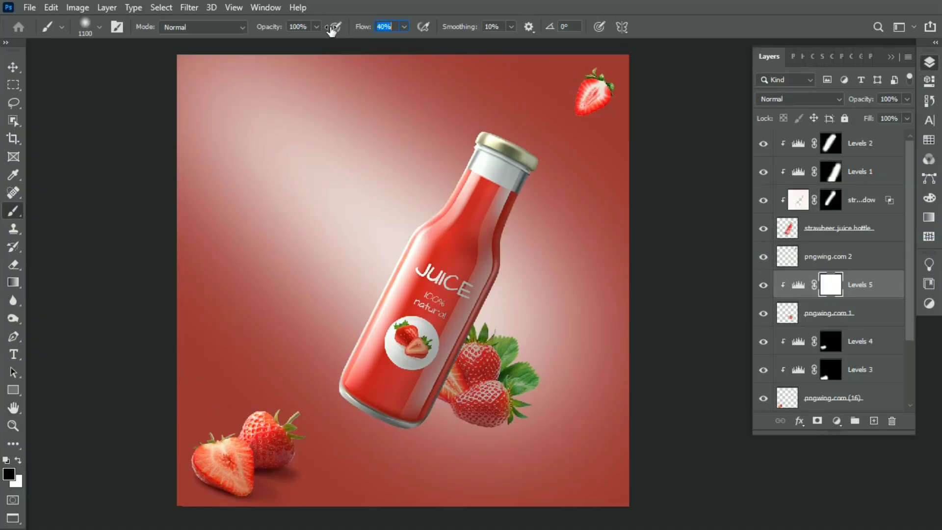
pyautogui.press('[')
pyautogui.press('[')
pyautogui.press('[')
pyautogui.moveTo(495, 390); pyautogui.dragTo(539, 395)
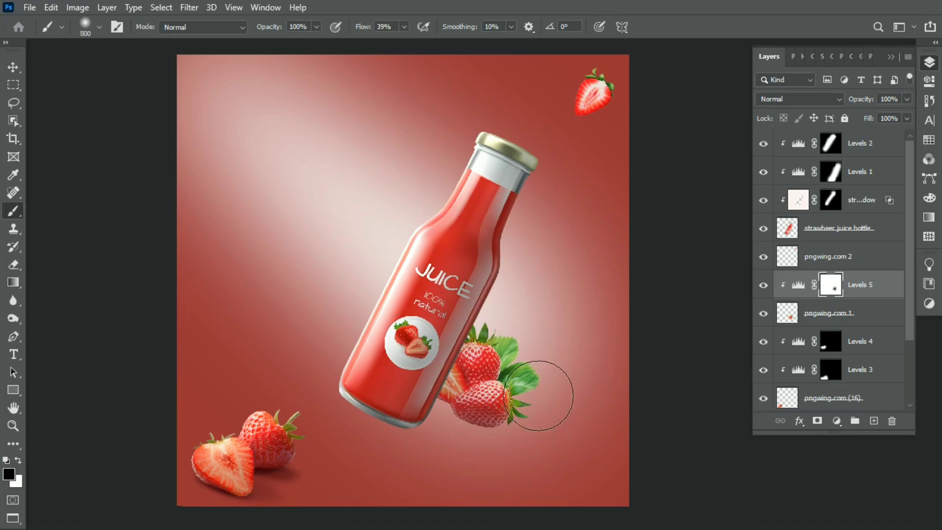
pyautogui.click(765, 286)
# Add a new layer clipped to the strawberries and pick a dark red colour
pyautogui.click(874, 421)
pyautogui.rightClick(844, 285)
pyautogui.click(726, 270)
pyautogui.press('x')
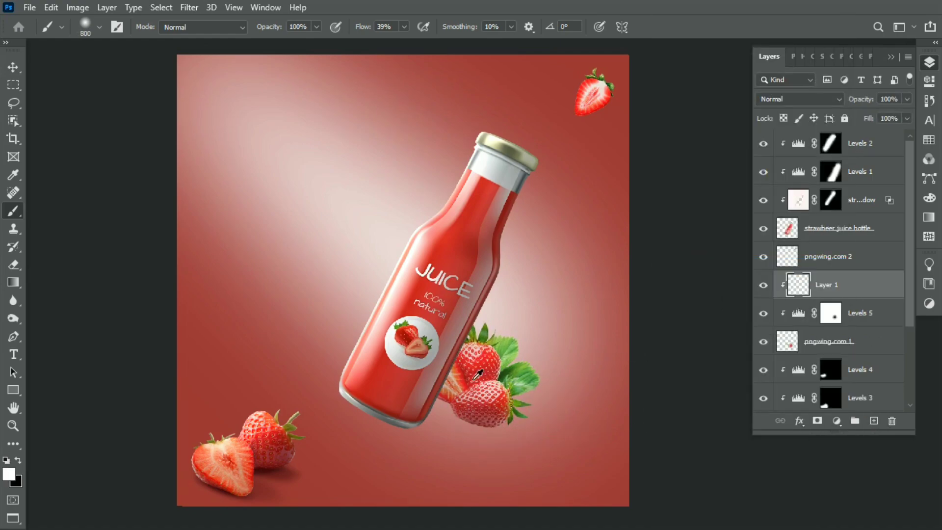
pyautogui.click(9, 475)
pyautogui.moveTo(725, 332); pyautogui.dragTo(727, 333)
pyautogui.click(721, 326)
# Paint dark red shading on the clipped layer and set it to Multiply
pyautogui.press('Return')
pyautogui.press('b')
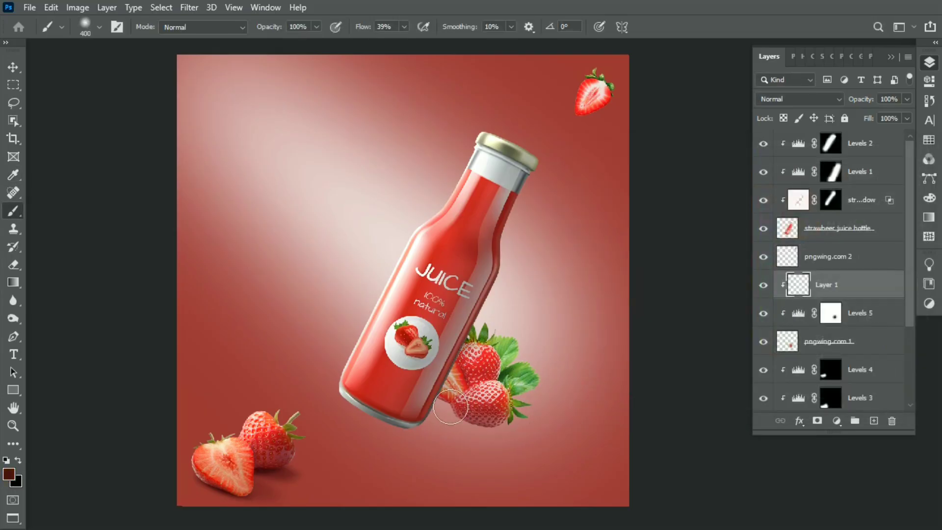
pyautogui.press(']')
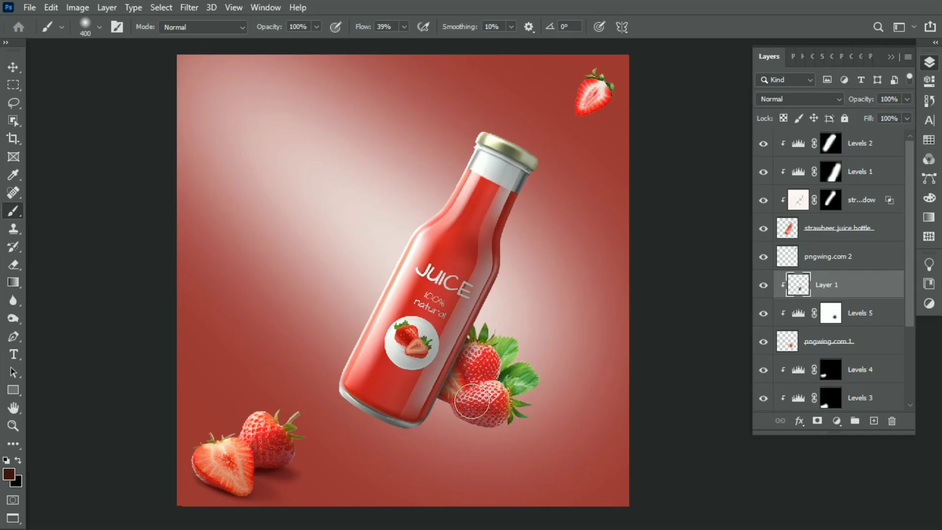
pyautogui.click(803, 100)
pyautogui.click(800, 152)
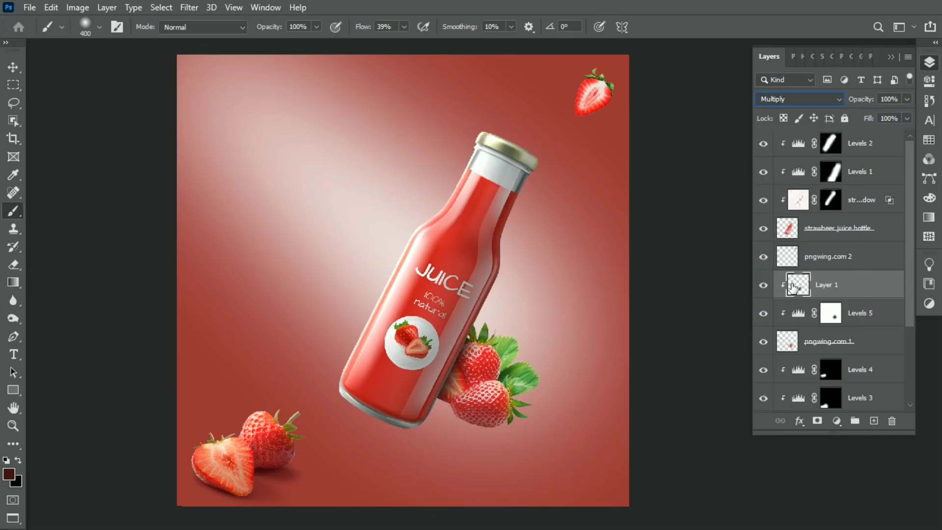
pyautogui.click(764, 286)
pyautogui.click(826, 341)
pyautogui.click(837, 421)
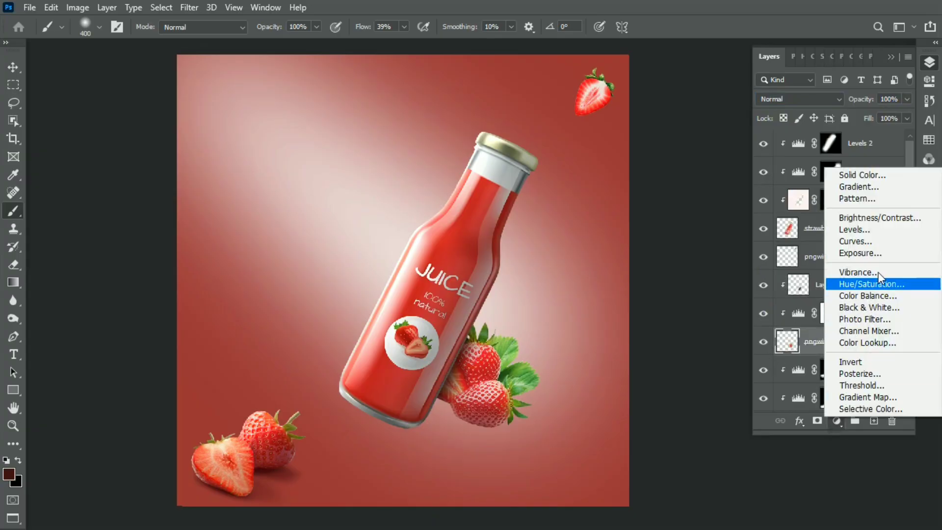
# Add Levels 6 to the bottle-side strawberries, lightening midtones and dimming the brightest tones
pyautogui.click(878, 233)
pyautogui.moveTo(870, 201); pyautogui.dragTo(838, 202)
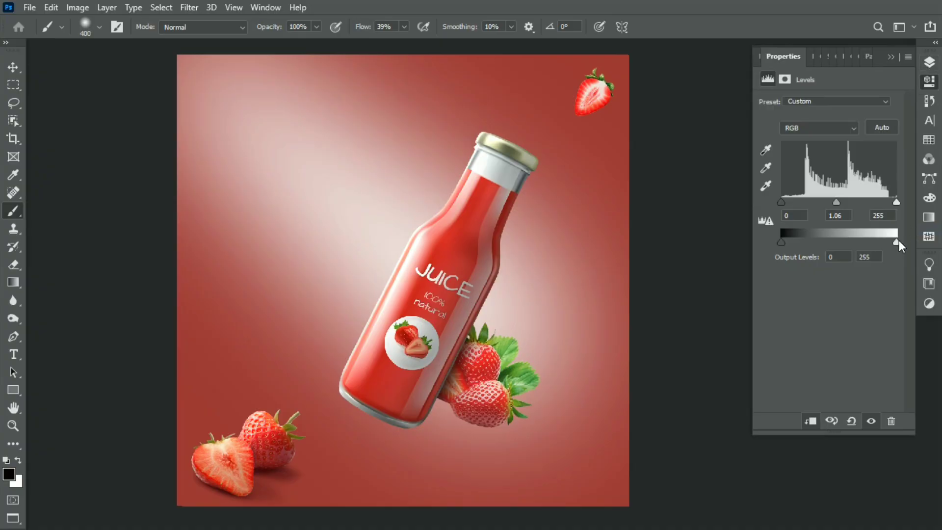
pyautogui.moveTo(897, 242); pyautogui.dragTo(894, 241)
pyautogui.click(929, 63)
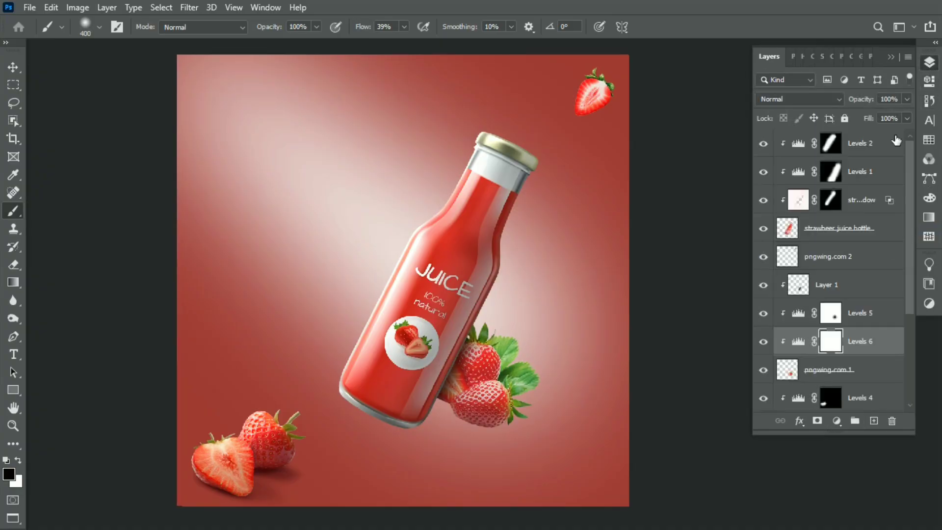
# Retune the bottle's Levels 1 output whites and Levels 2 highlights and midtones
pyautogui.click(763, 173)
pyautogui.click(764, 144)
pyautogui.click(765, 144)
pyautogui.click(763, 173)
pyautogui.doubleClick(799, 171)
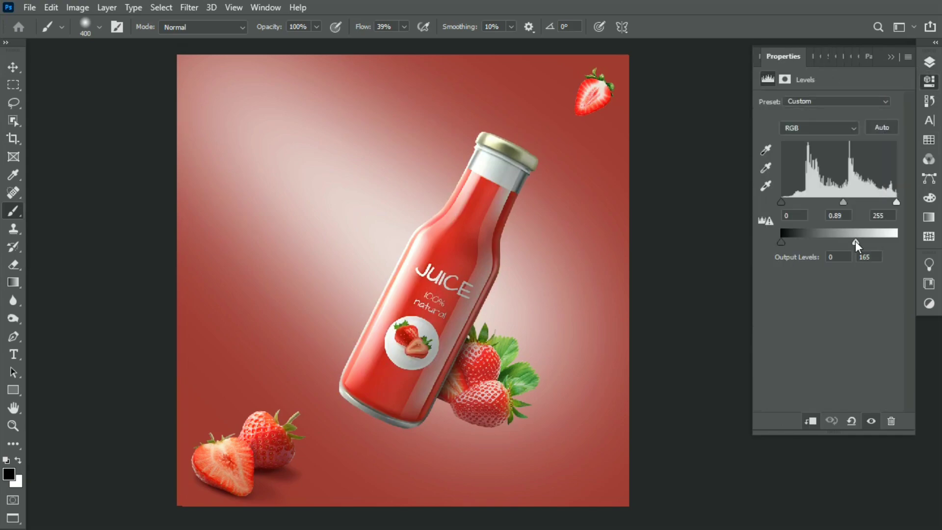
pyautogui.moveTo(855, 241); pyautogui.dragTo(850, 242)
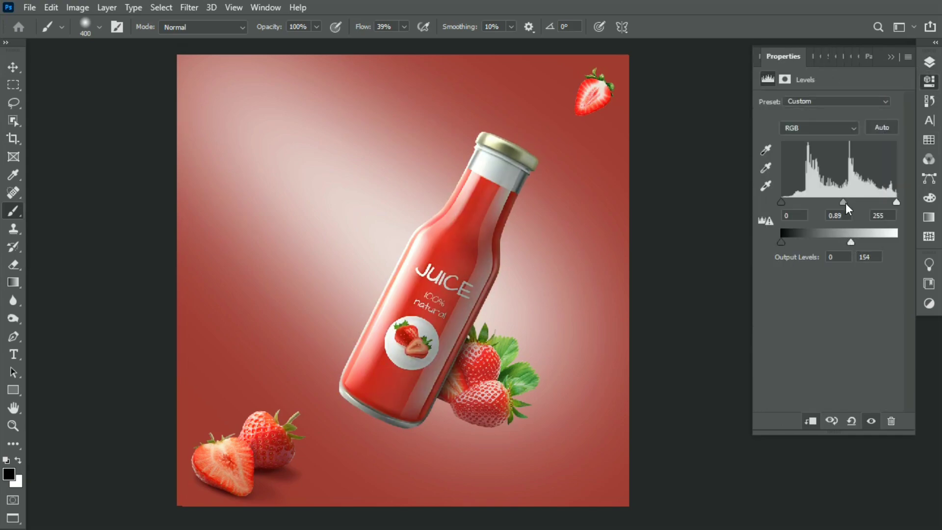
pyautogui.click(929, 63)
pyautogui.doubleClick(807, 147)
pyautogui.moveTo(896, 202); pyautogui.dragTo(876, 204)
pyautogui.click(932, 67)
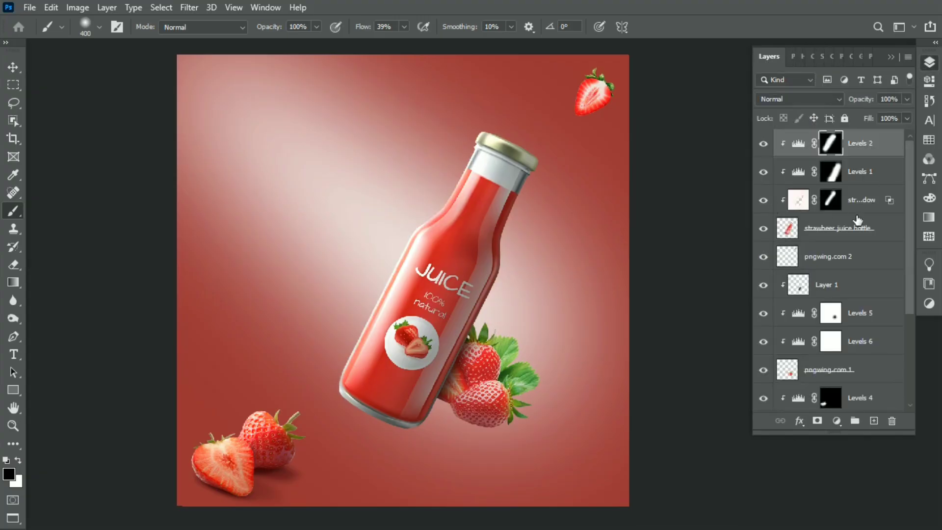
# Lower the bottle's Linear Dodge inner-glow layer to 70% opacity
pyautogui.click(870, 205)
pyautogui.moveTo(859, 103); pyautogui.dragTo(857, 105)
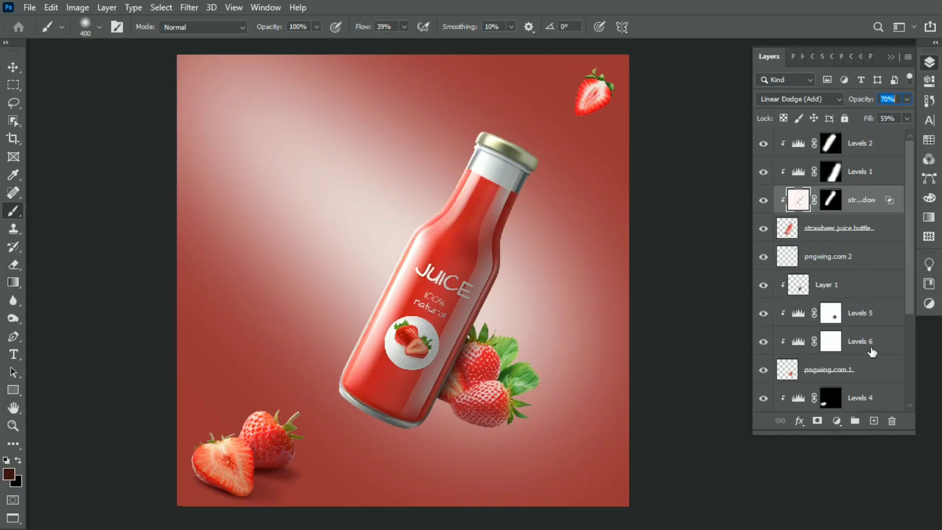
pyautogui.click(858, 372)
pyautogui.scroll(-3, 837, 368)
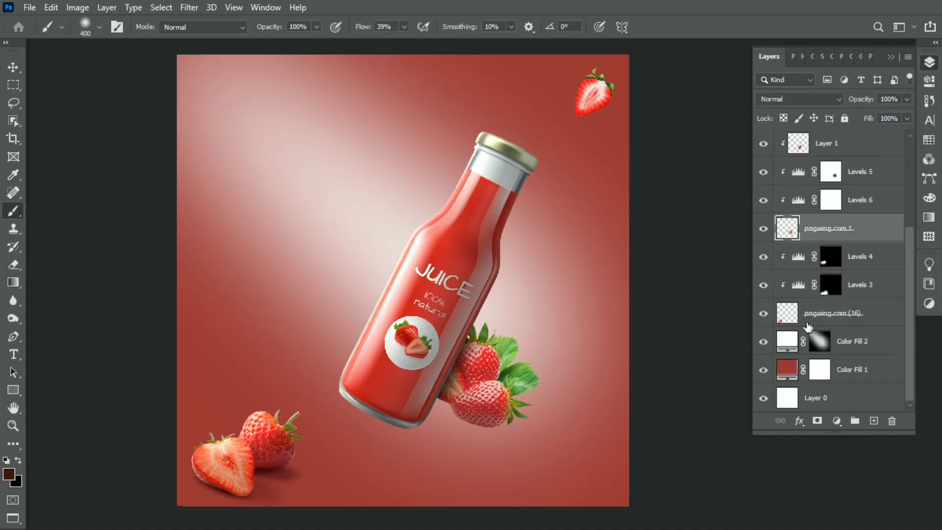
# Toggle the strawberry layers to compare, then select the top-right strawberry layer
pyautogui.scroll(1, 867, 250)
pyautogui.scroll(-1, 860, 233)
pyautogui.click(764, 313)
pyautogui.scroll(1, 770, 245)
pyautogui.scroll(3, 770, 245)
pyautogui.click(764, 200)
pyautogui.click(853, 200)
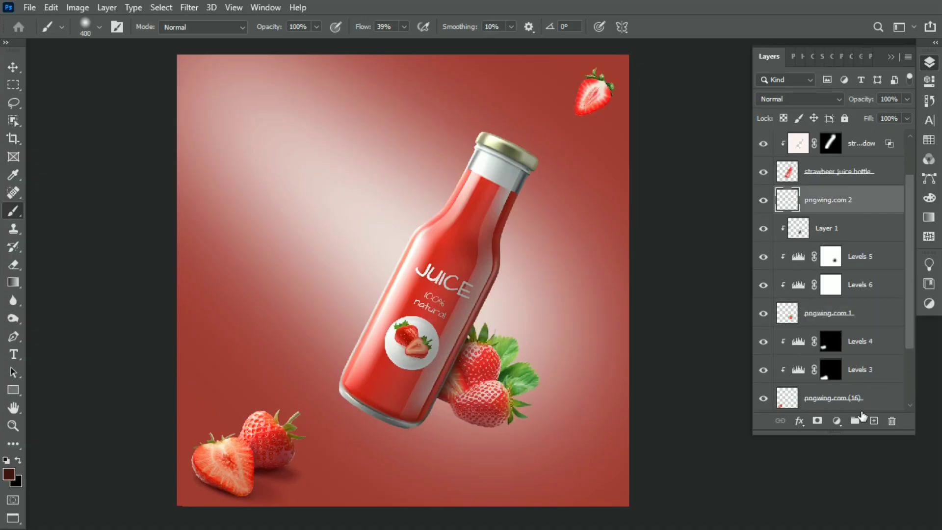
# Try Selective Color and Hue/Saturation adjustments on the strawberry, then delete both
pyautogui.click(837, 421)
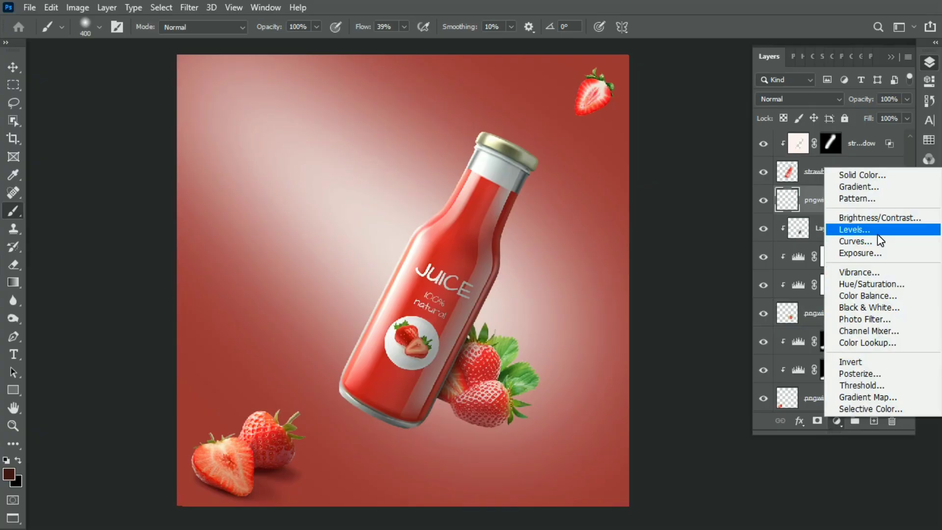
pyautogui.click(874, 408)
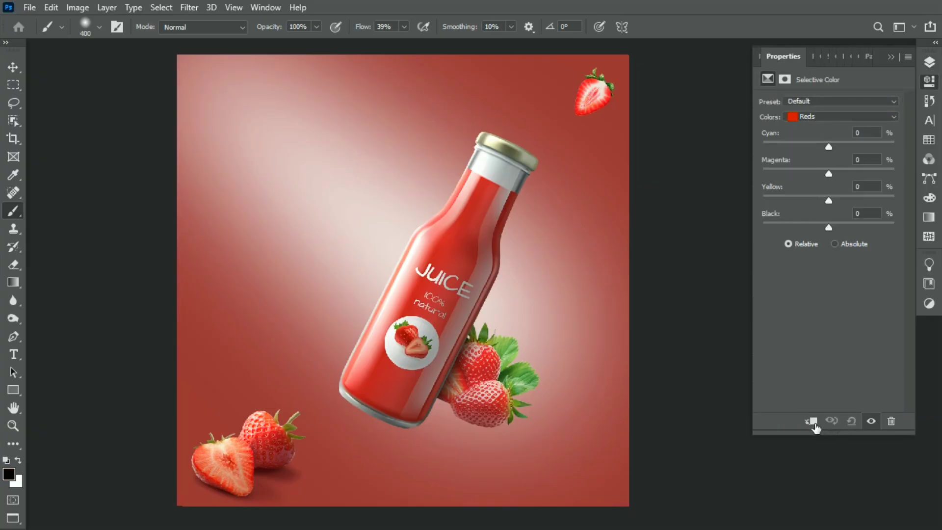
pyautogui.moveTo(829, 146); pyautogui.dragTo(831, 146)
pyautogui.click(931, 64)
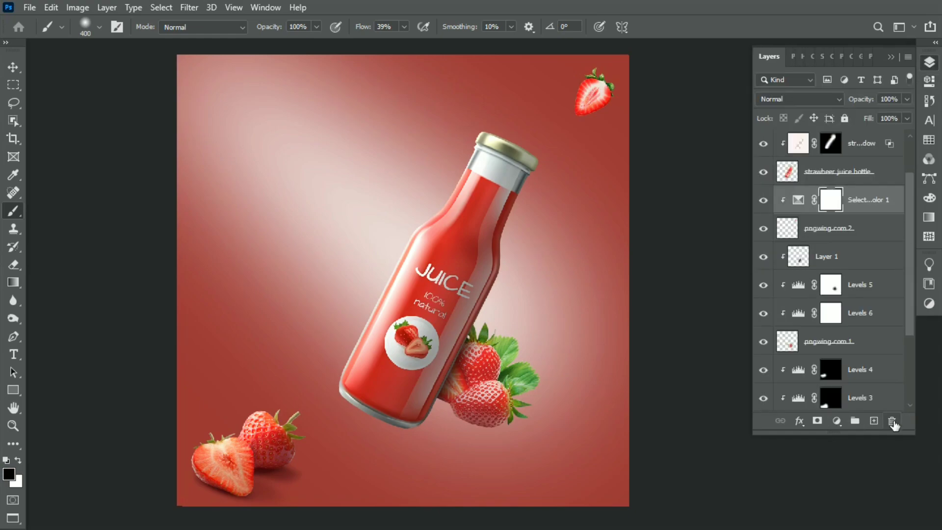
pyautogui.click(891, 421)
pyautogui.click(836, 420)
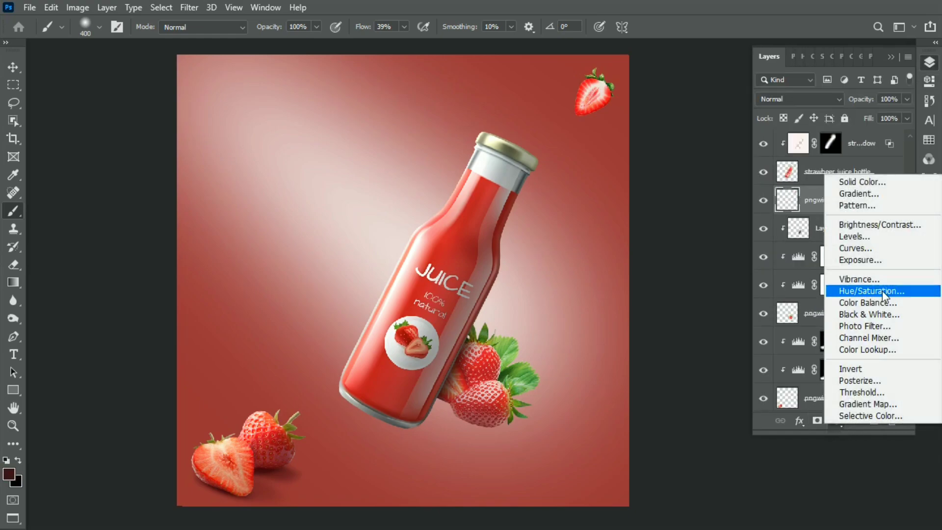
pyautogui.click(882, 290)
pyautogui.moveTo(829, 152); pyautogui.dragTo(821, 180)
pyautogui.click(932, 71)
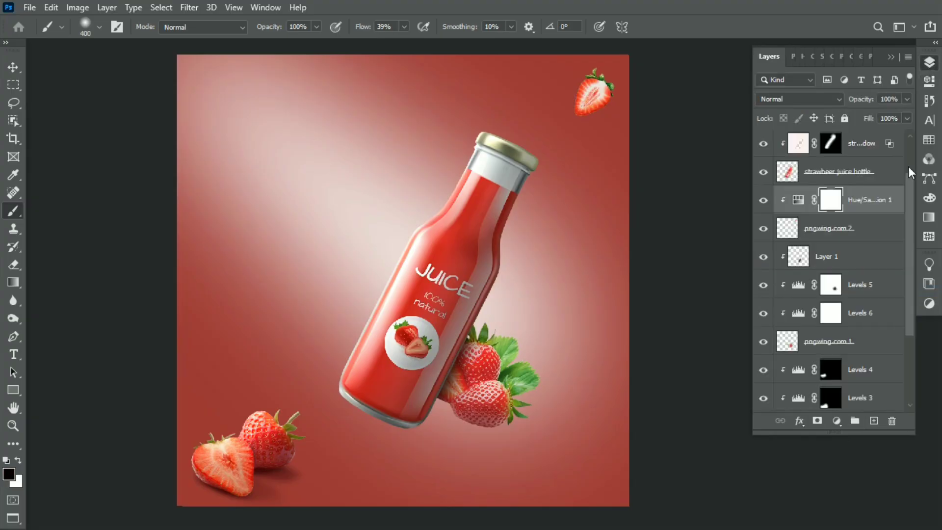
pyautogui.rightClick(879, 199)
pyautogui.click(702, 98)
# Add a Levels adjustment lowering the strawberry's output white to 215
pyautogui.click(836, 421)
pyautogui.click(900, 237)
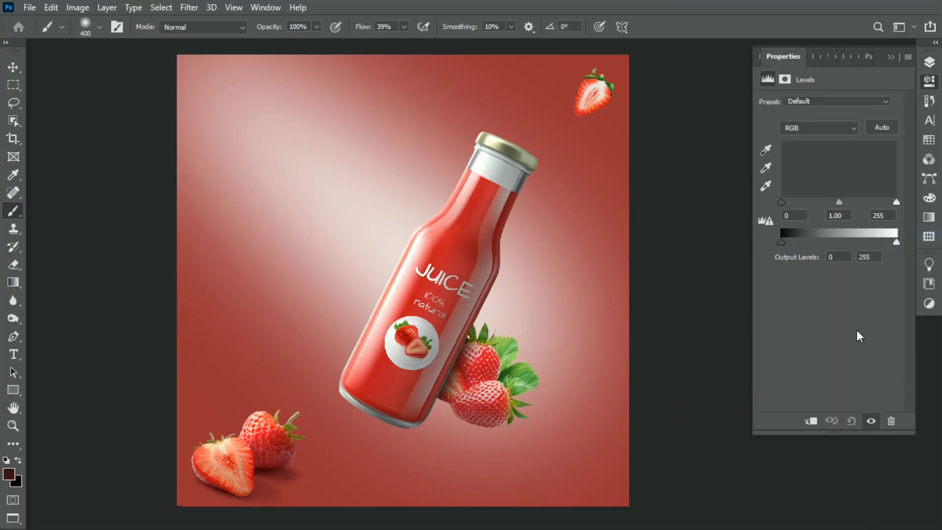
pyautogui.moveTo(898, 242); pyautogui.dragTo(879, 242)
pyautogui.click(930, 62)
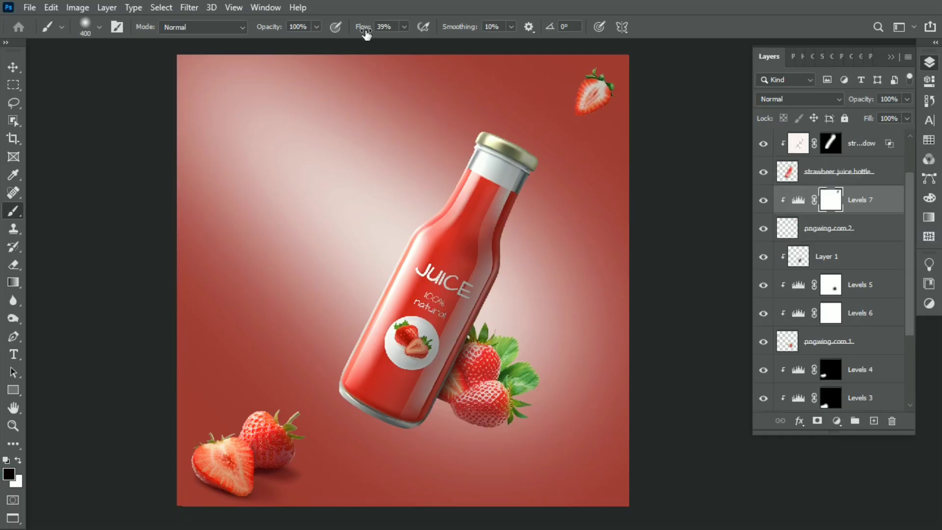
# Paint the Levels 7 mask with a full-flow white 500 px brush
pyautogui.hotkey('shift', '0')
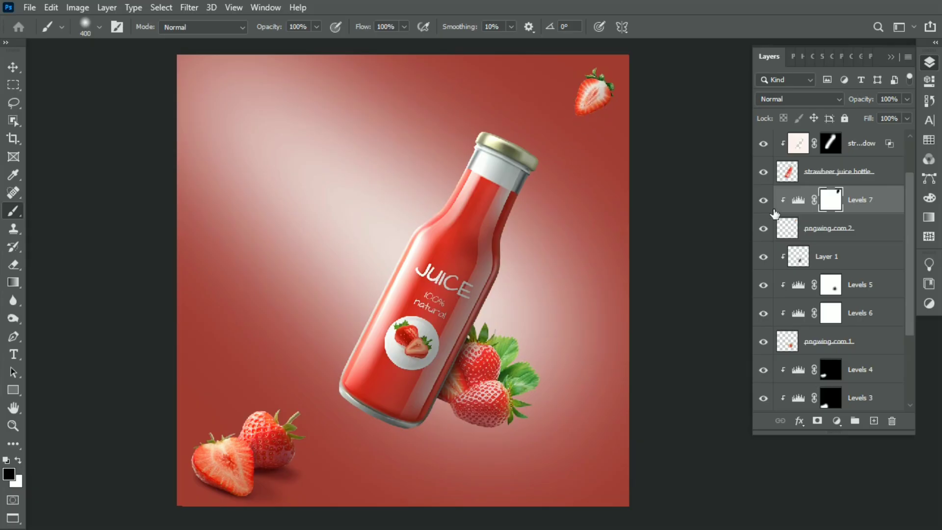
pyautogui.doubleClick(807, 207)
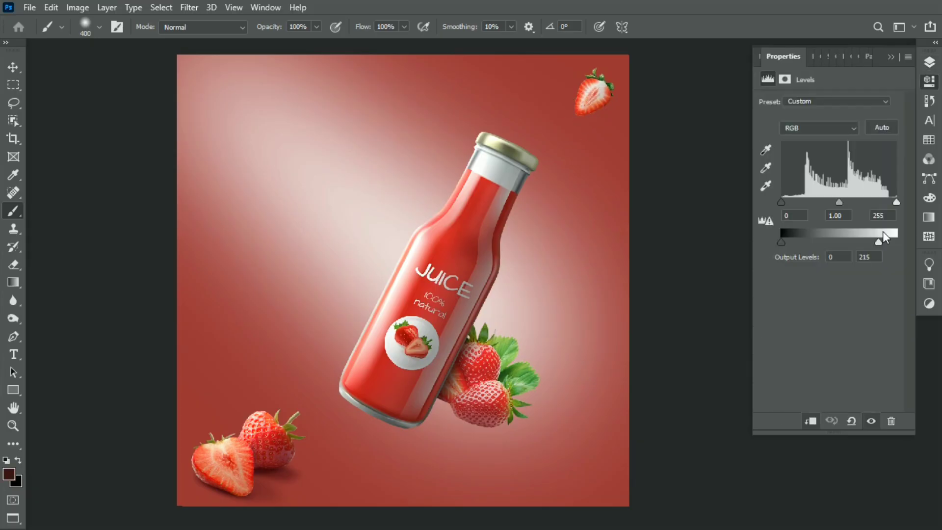
pyautogui.click(929, 62)
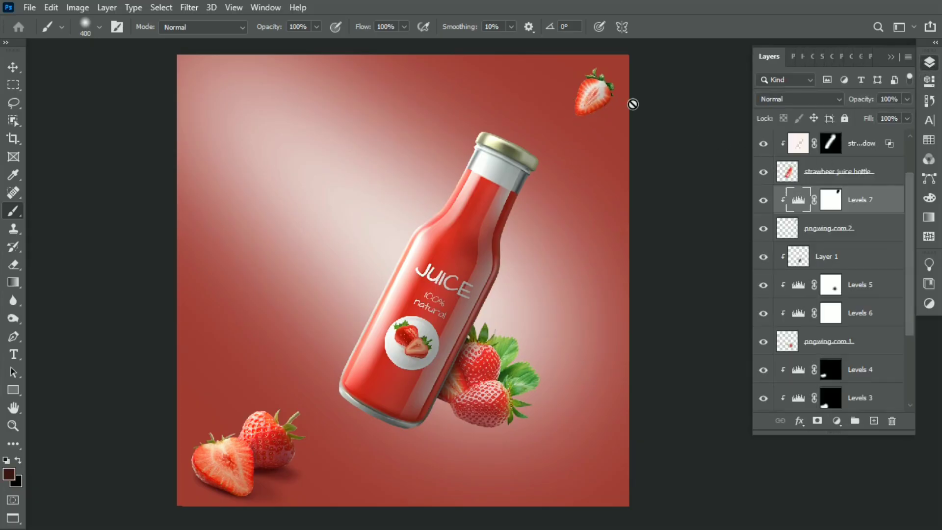
pyautogui.click(831, 200)
pyautogui.press('d')
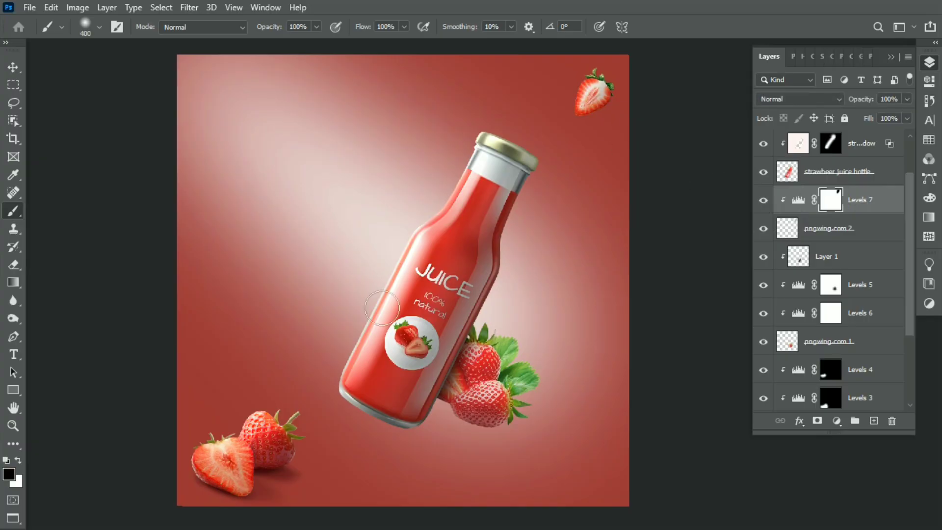
pyautogui.press('h')
pyautogui.press('b')
pyautogui.press('x')
pyautogui.press(']')
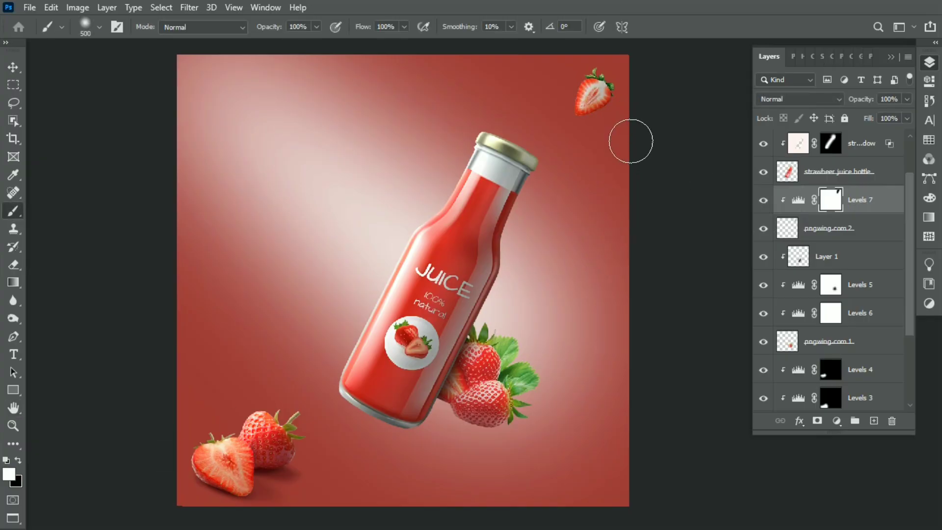
# Add a second Levels with white point 197 and gamma 1.26 to brighten the strawberry
pyautogui.click(837, 421)
pyautogui.click(854, 234)
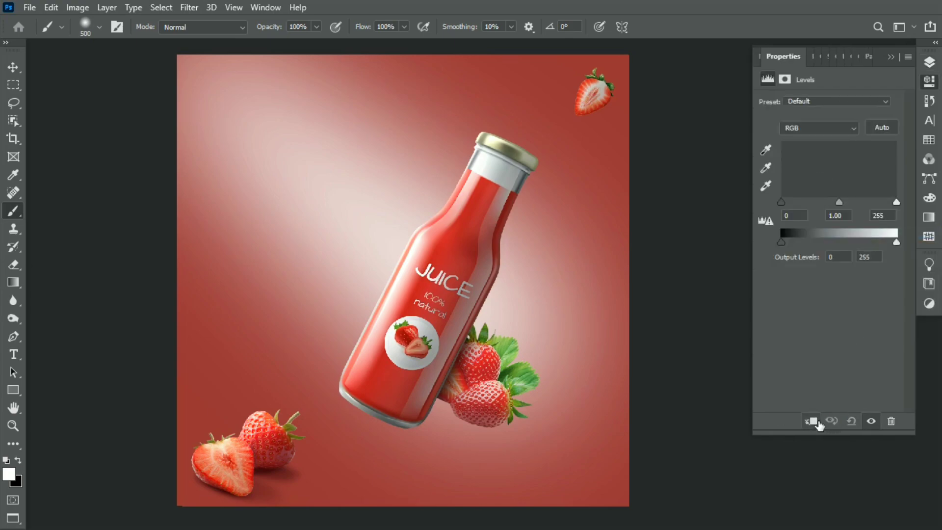
pyautogui.moveTo(897, 202); pyautogui.dragTo(870, 202)
pyautogui.moveTo(839, 202); pyautogui.dragTo(819, 202)
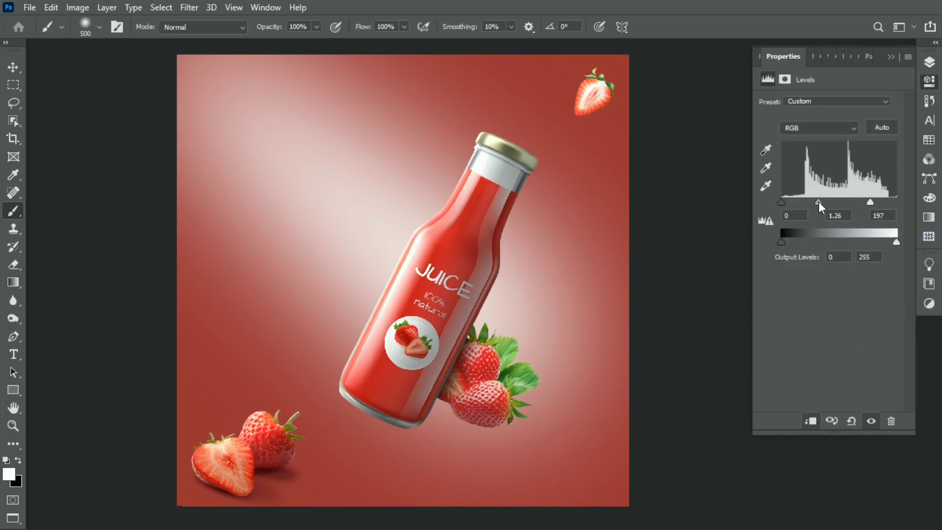
pyautogui.click(931, 64)
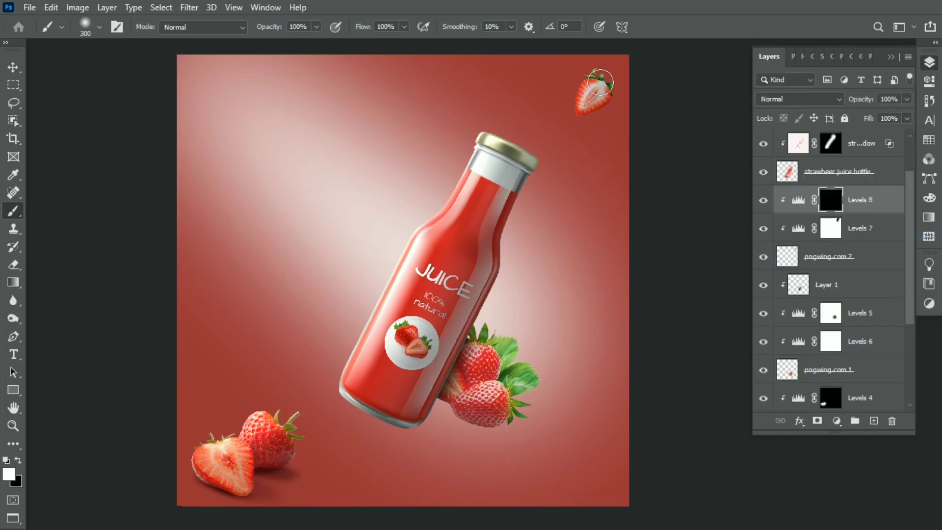
# Apply a 12° Motion Blur with increased distance to the pngwing.com 2 strawberry
pyautogui.press('h')
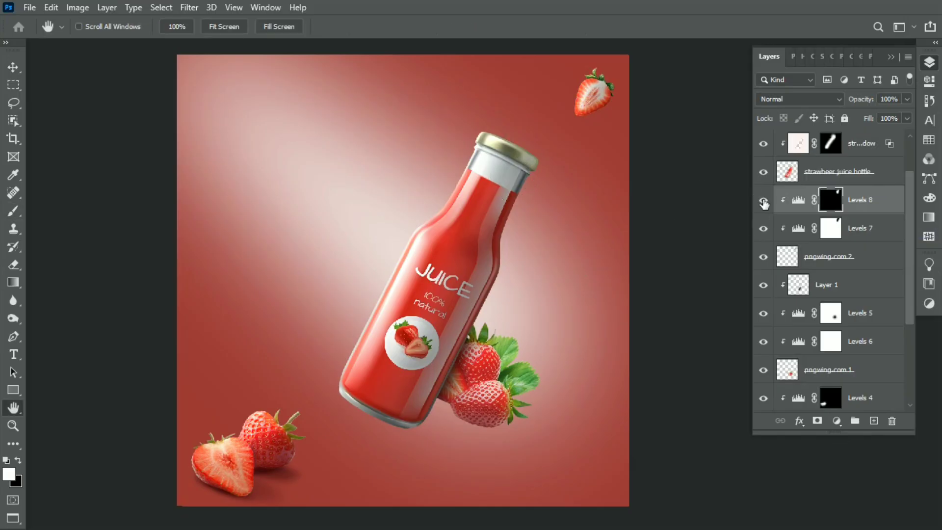
pyautogui.click(835, 256)
pyautogui.moveTo(543, 221); pyautogui.dragTo(525, 225)
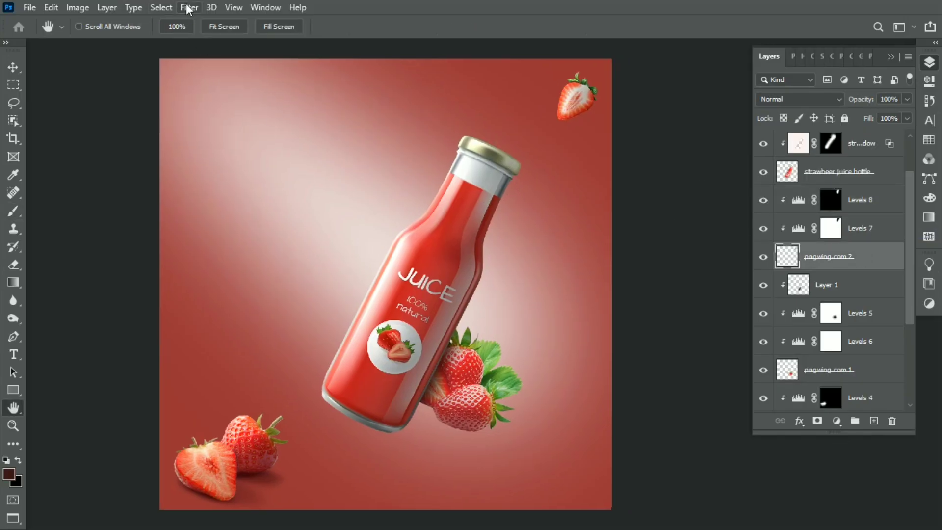
pyautogui.click(188, 8)
pyautogui.click(412, 244)
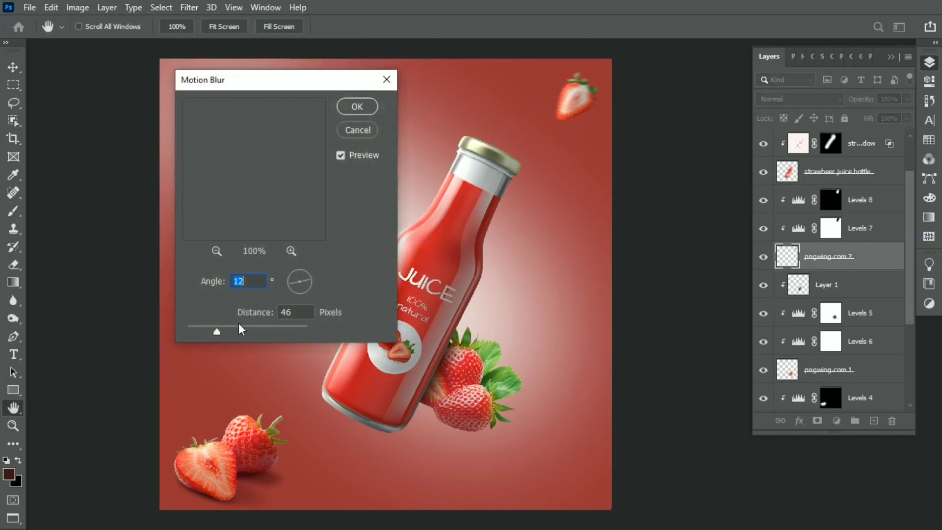
pyautogui.moveTo(241, 329); pyautogui.dragTo(221, 334)
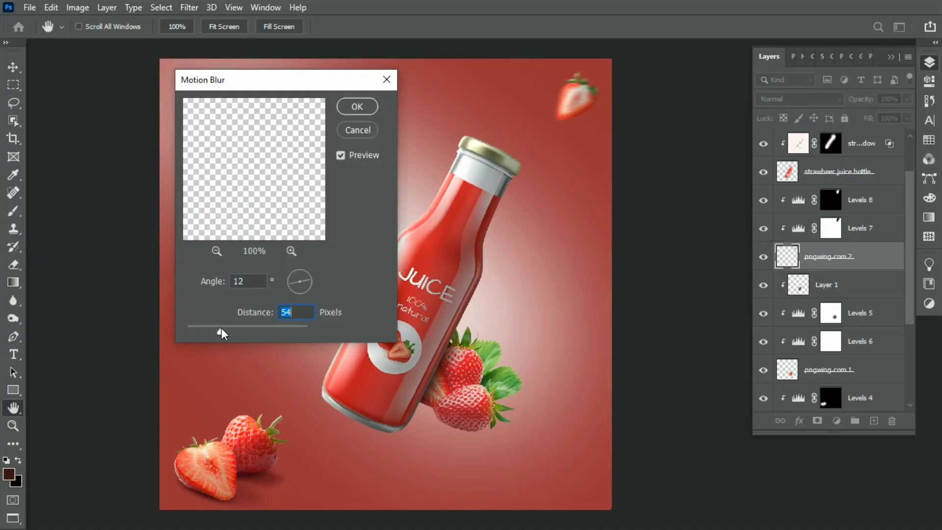
pyautogui.click(357, 107)
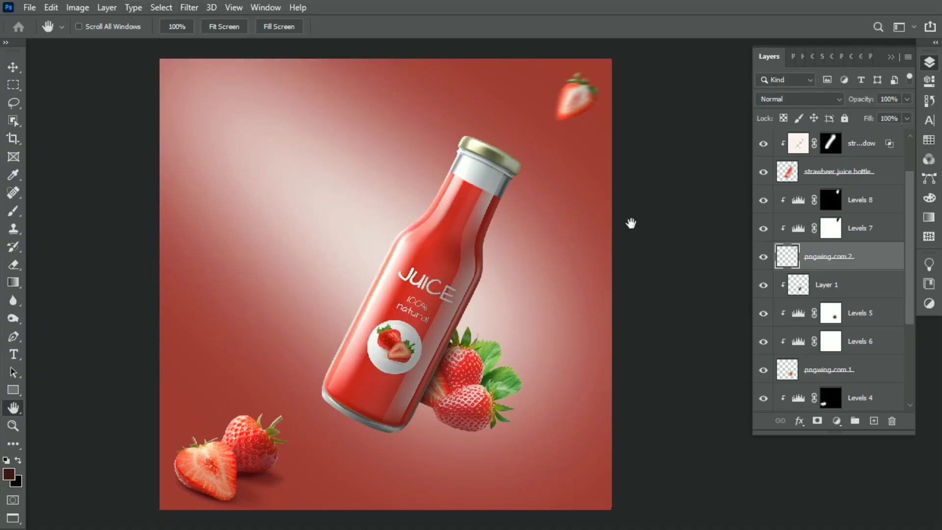
# Add a new empty layer above the red Color Fill 1 for the shadow
pyautogui.scroll(-5, 866, 339)
pyautogui.click(869, 346)
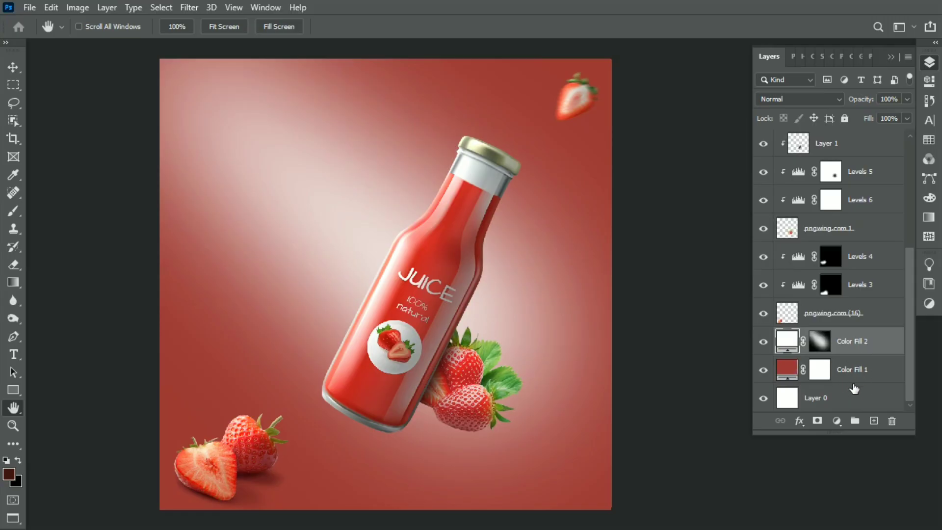
pyautogui.click(864, 379)
pyautogui.click(875, 420)
# Paint a soft dark shadow with a flattened 900 px soft round brush
pyautogui.scroll(-2, 490, 343)
pyautogui.press('b')
pyautogui.rightClick(501, 382)
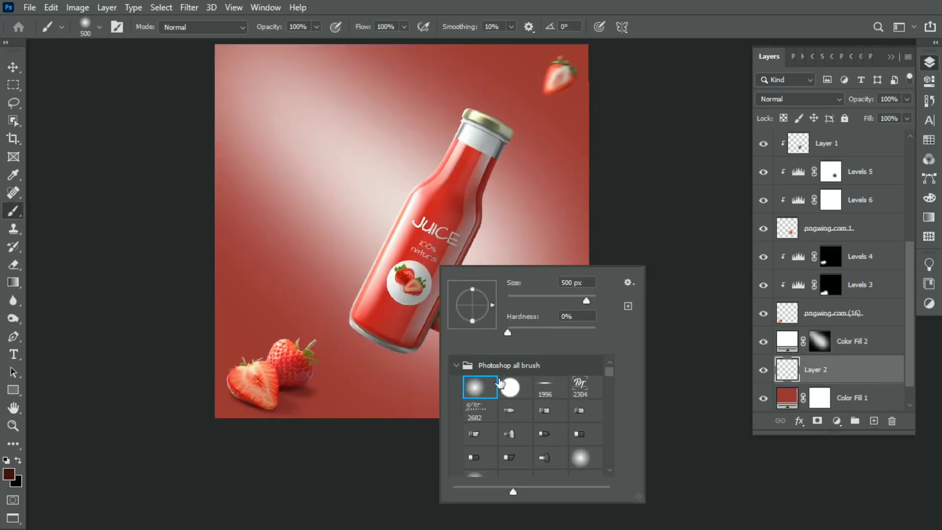
pyautogui.doubleClick(489, 392)
pyautogui.rightClick(423, 379)
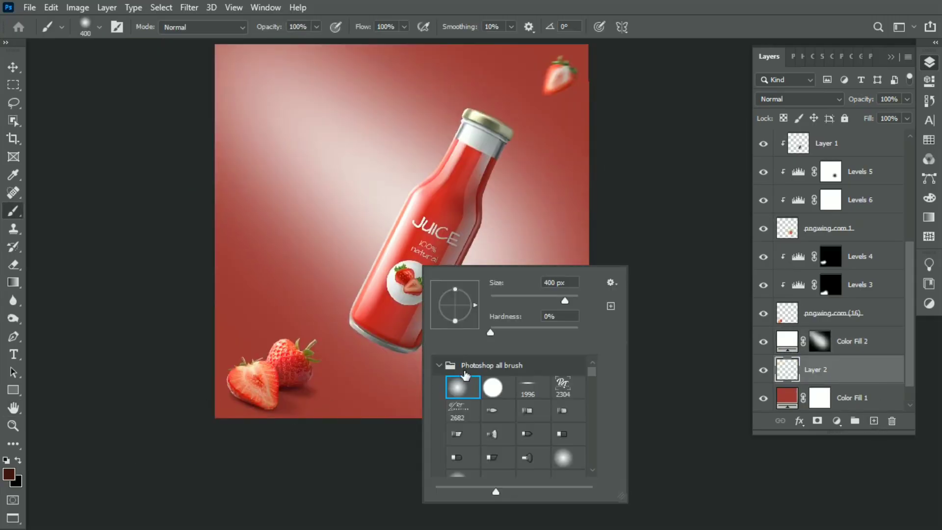
pyautogui.moveTo(455, 299); pyautogui.dragTo(456, 303)
pyautogui.press('Return')
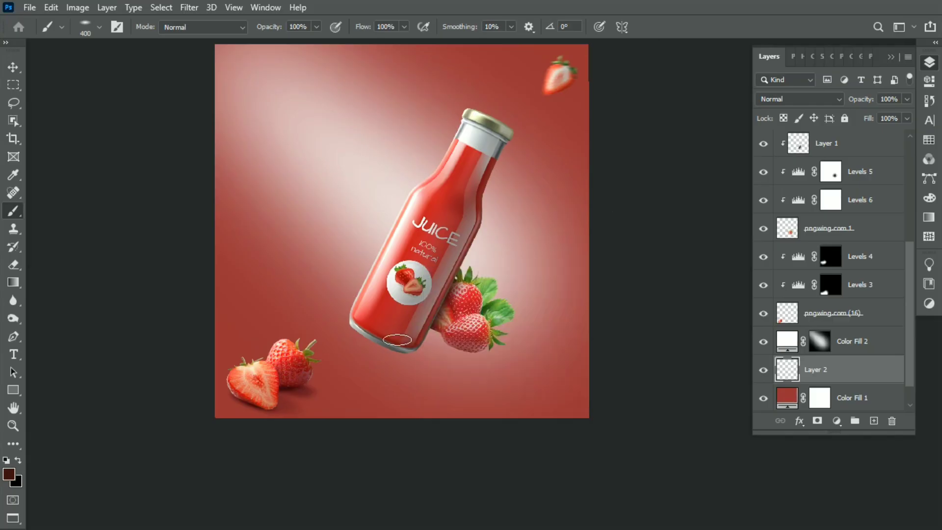
pyautogui.press(']')
pyautogui.press(']')
pyautogui.press(']')
pyautogui.click(418, 391)
# Move the shadow beside the bottle base and warp-stretch its right side outward
pyautogui.hotkey('ctrl', 't')
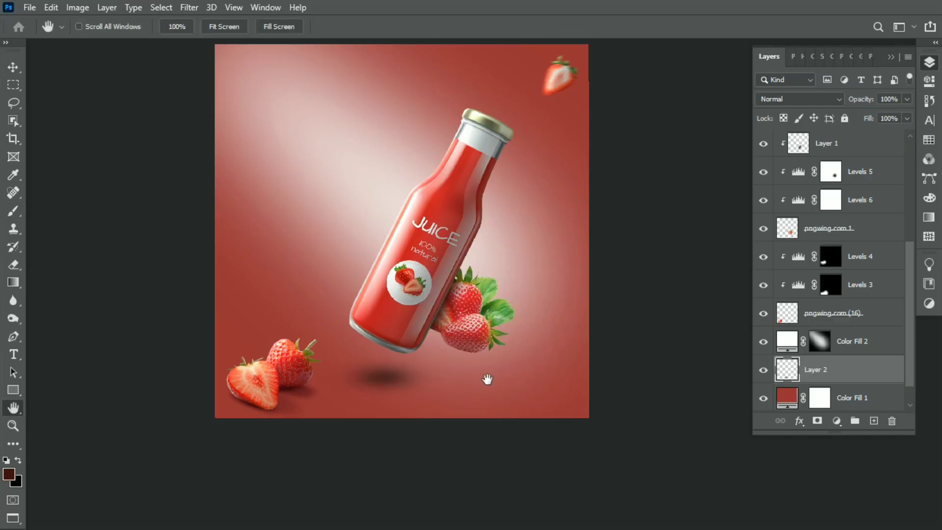
pyautogui.moveTo(398, 383); pyautogui.dragTo(301, 309)
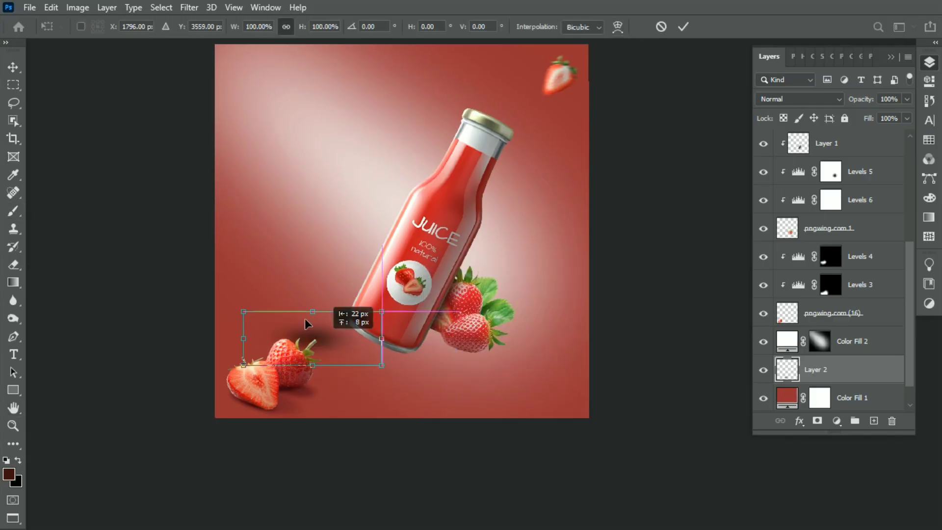
pyautogui.click(618, 26)
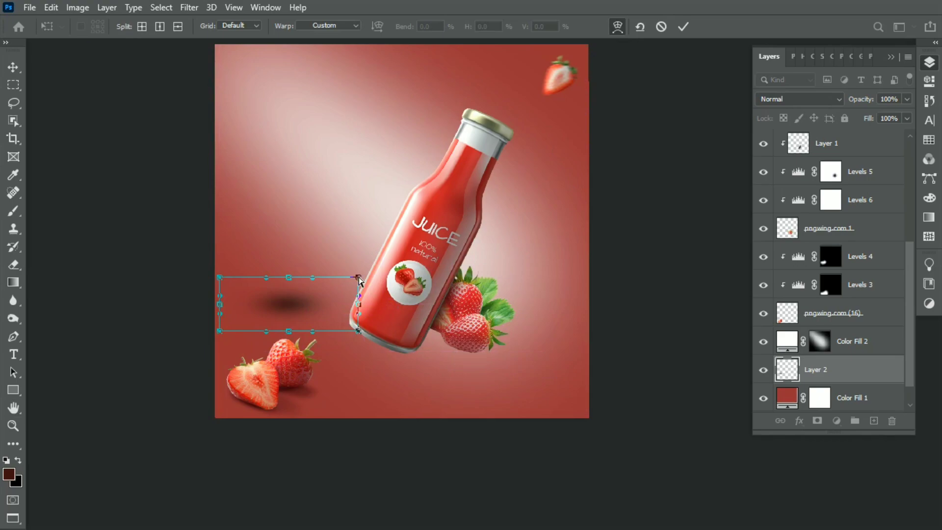
pyautogui.moveTo(358, 278); pyautogui.dragTo(593, 256)
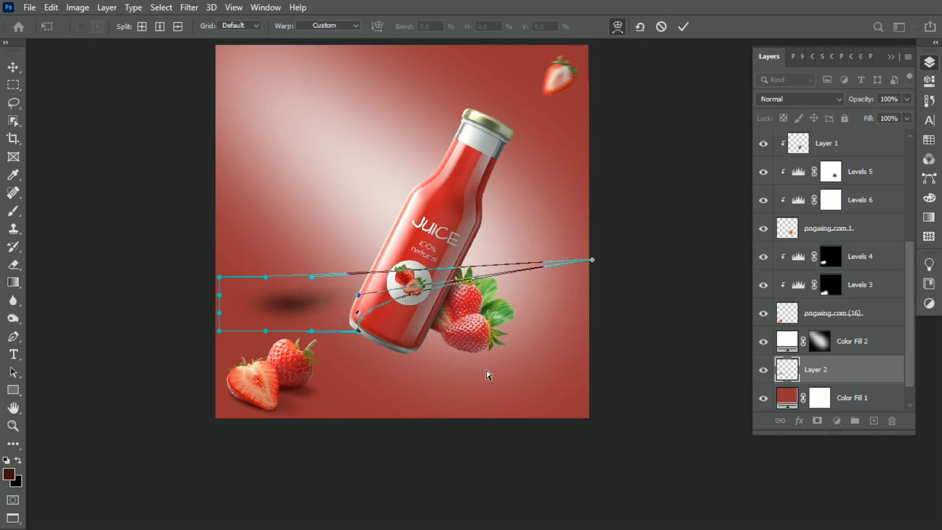
pyautogui.moveTo(358, 331); pyautogui.dragTo(663, 403)
pyautogui.moveTo(594, 255); pyautogui.dragTo(663, 233)
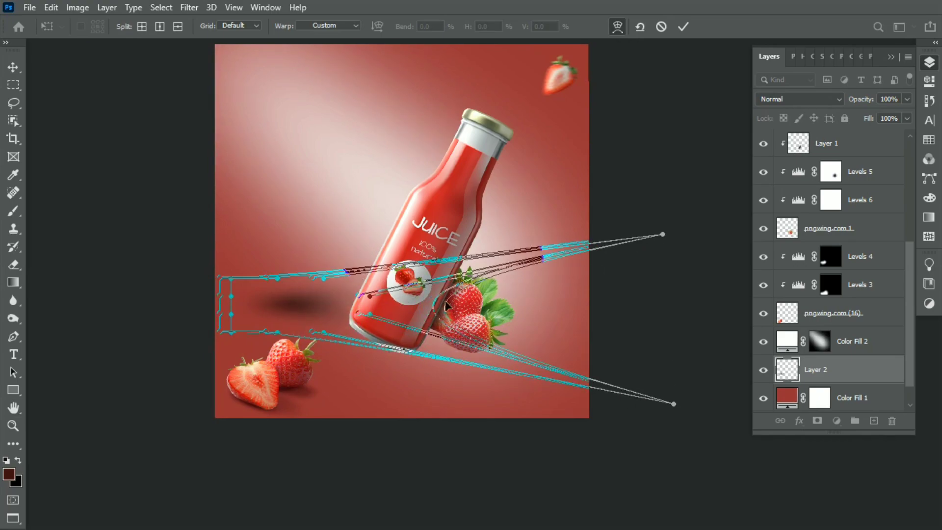
pyautogui.moveTo(377, 310)
pyautogui.mouseDown()
pyautogui.moveTo(393, 304)
pyautogui.moveTo(378, 294)
pyautogui.mouseUp()
pyautogui.moveTo(490, 305)
pyautogui.mouseDown()
pyautogui.moveTo(638, 274)
pyautogui.moveTo(491, 269)
pyautogui.mouseUp()
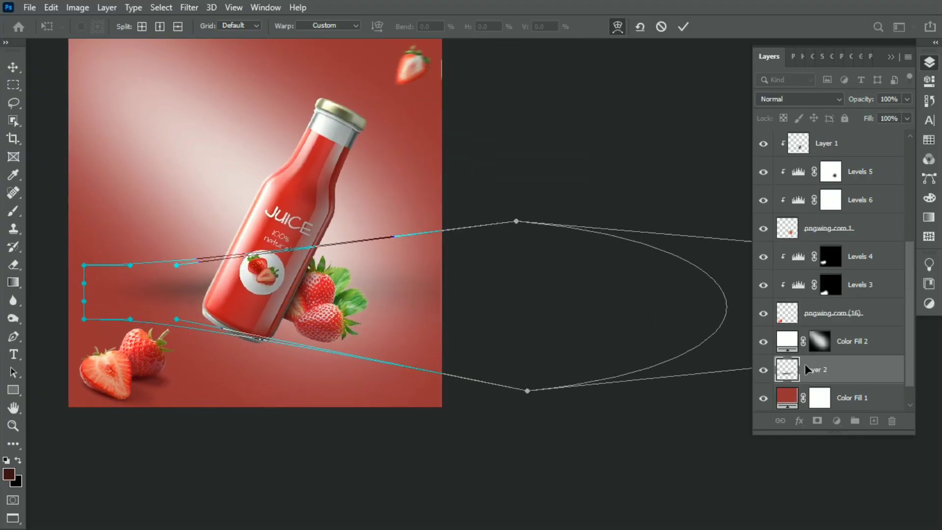
# Reshape the shadow's lower and upper edges with the warp mesh and finish
pyautogui.hscroll(-2, 488, 306)
pyautogui.moveTo(448, 419); pyautogui.dragTo(436, 330)
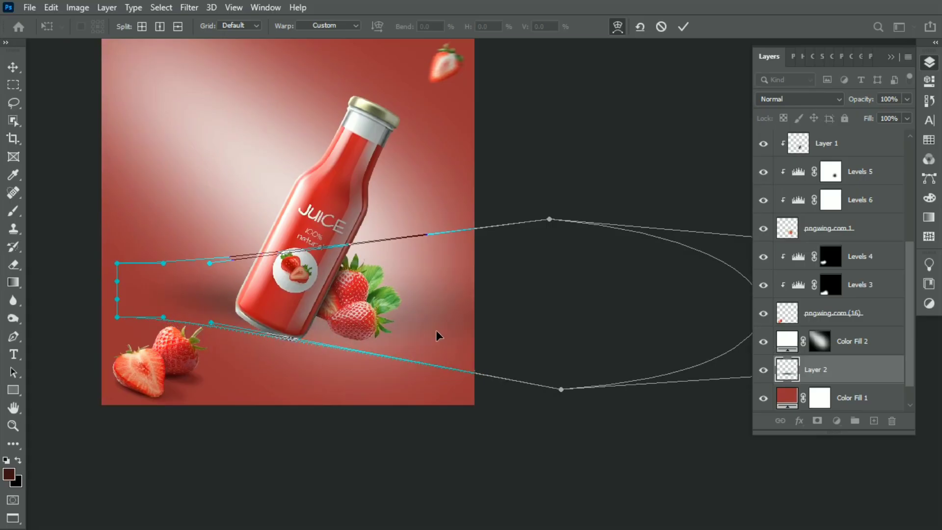
pyautogui.moveTo(209, 319); pyautogui.dragTo(211, 352)
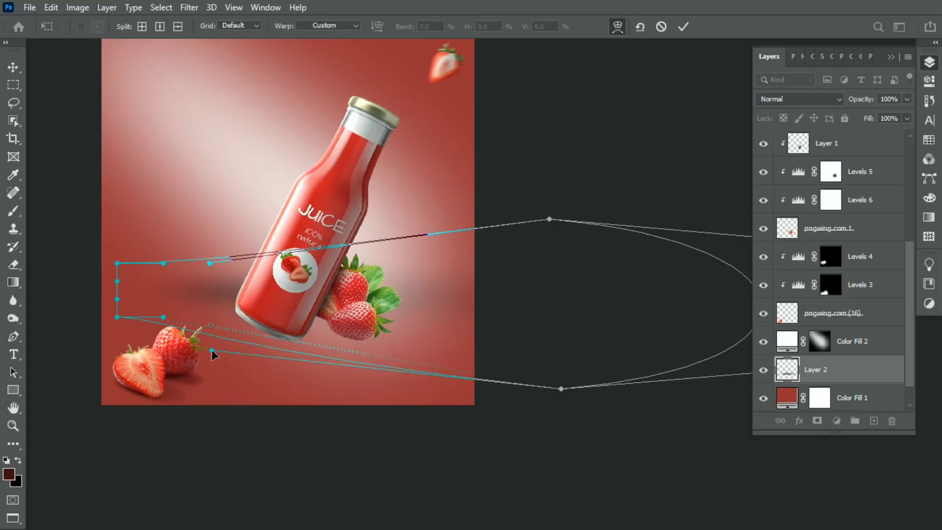
pyautogui.moveTo(210, 265); pyautogui.dragTo(206, 237)
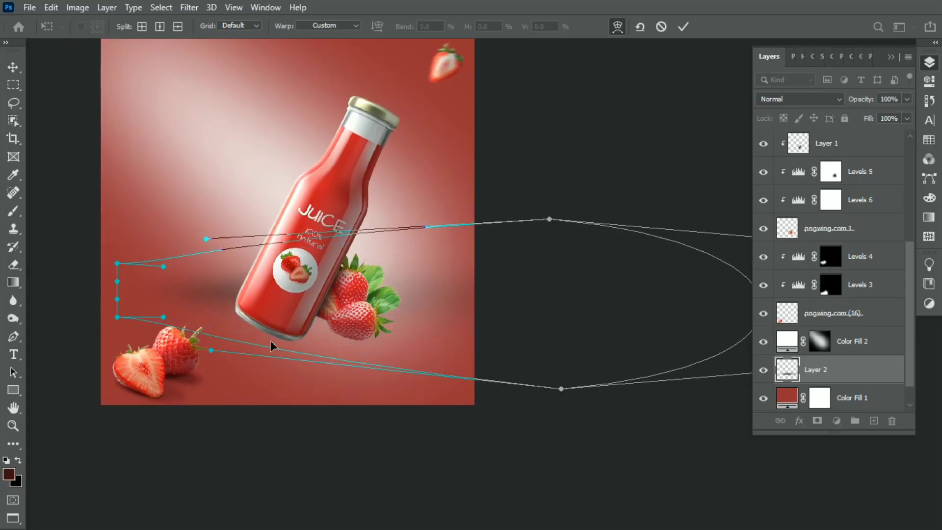
pyautogui.moveTo(270, 341); pyautogui.dragTo(174, 313)
pyautogui.moveTo(351, 299); pyautogui.dragTo(353, 299)
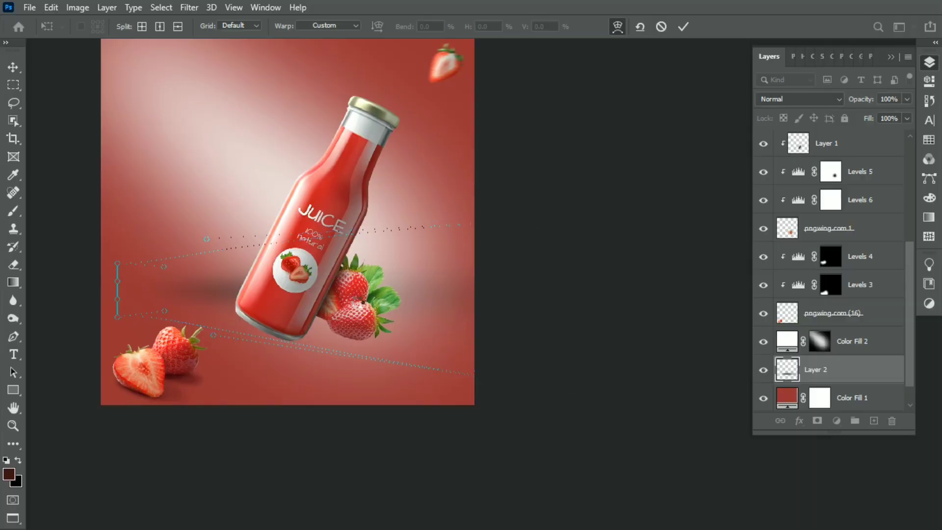
pyautogui.press('z')
pyautogui.rightClick(388, 303)
# Move the shadow lower and scale it to about 67%
pyautogui.click(420, 309)
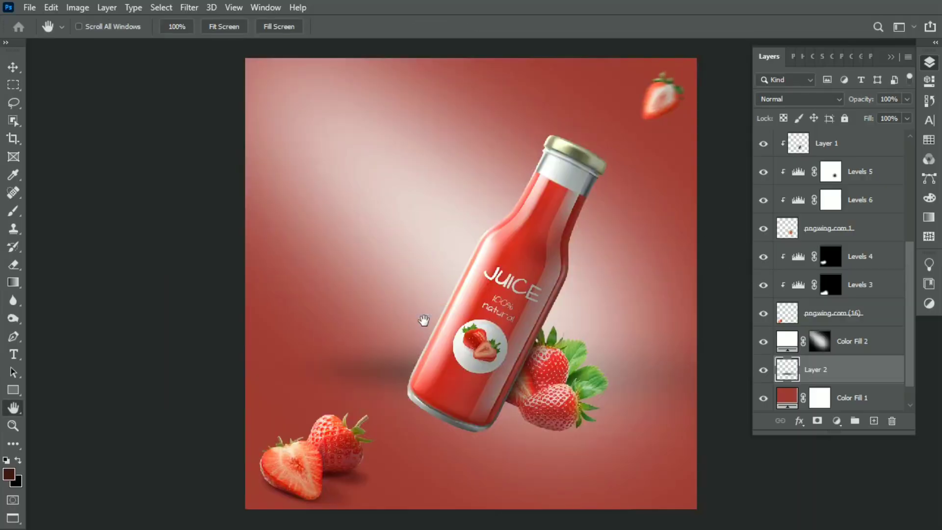
pyautogui.hotkey('ctrl', 't')
pyautogui.moveTo(483, 334); pyautogui.dragTo(505, 379)
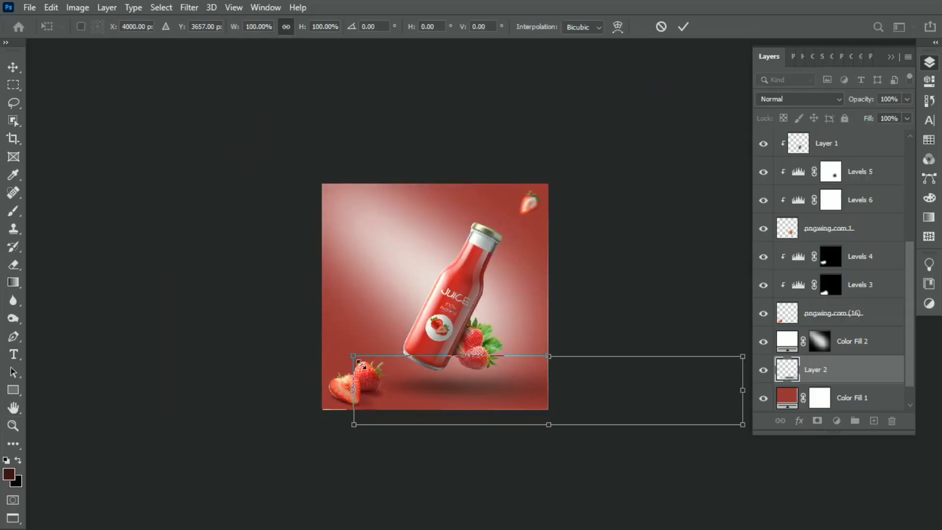
pyautogui.moveTo(353, 389)
pyautogui.mouseDown()
pyautogui.moveTo(420, 386)
pyautogui.moveTo(511, 406)
pyautogui.moveTo(515, 396)
pyautogui.mouseUp()
pyautogui.scroll(2, 515, 391)
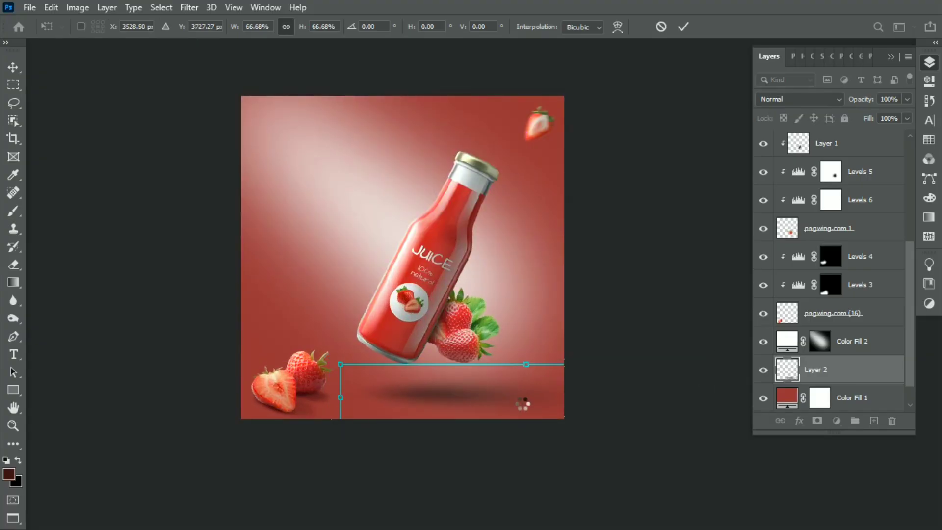
pyautogui.press('Return')
# Warp the shadow's left edge and corners into a smoother curve
pyautogui.scroll(2, 487, 375)
pyautogui.hotkey('ctrl', 't')
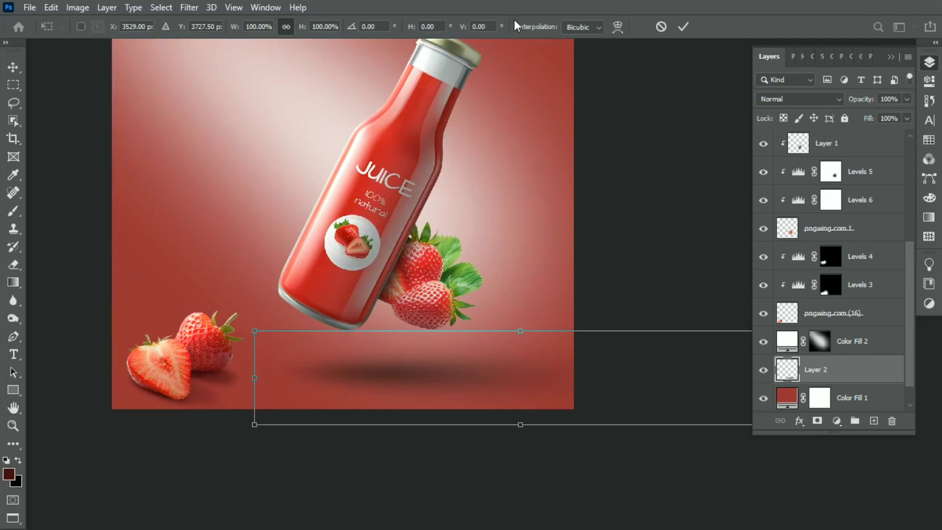
pyautogui.click(618, 26)
pyautogui.moveTo(255, 331); pyautogui.dragTo(271, 339)
pyautogui.moveTo(254, 393); pyautogui.dragTo(292, 399)
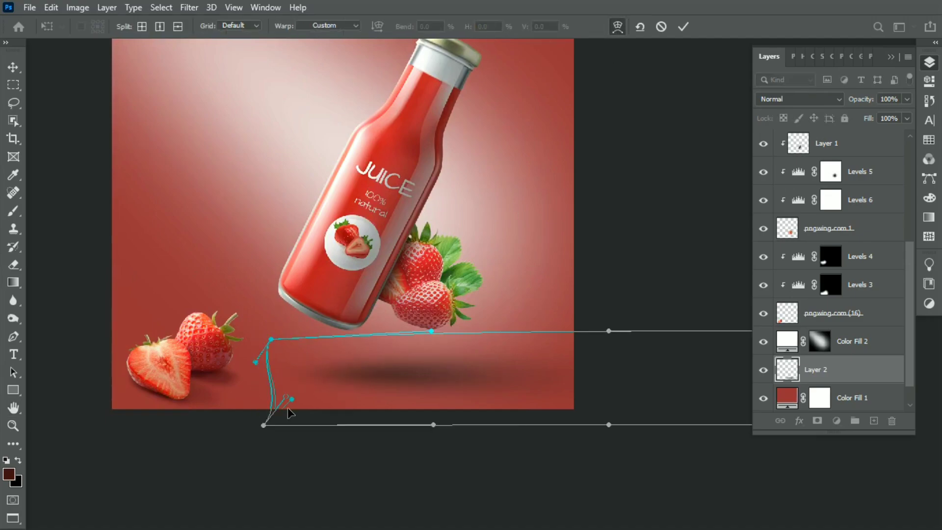
pyautogui.moveTo(262, 362); pyautogui.dragTo(271, 369)
pyautogui.moveTo(266, 426); pyautogui.dragTo(278, 424)
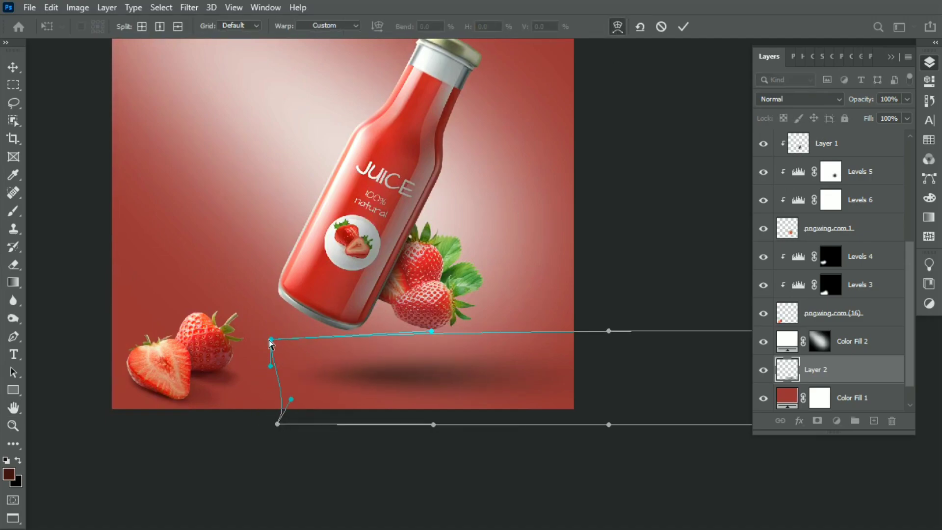
pyautogui.moveTo(271, 339); pyautogui.dragTo(283, 341)
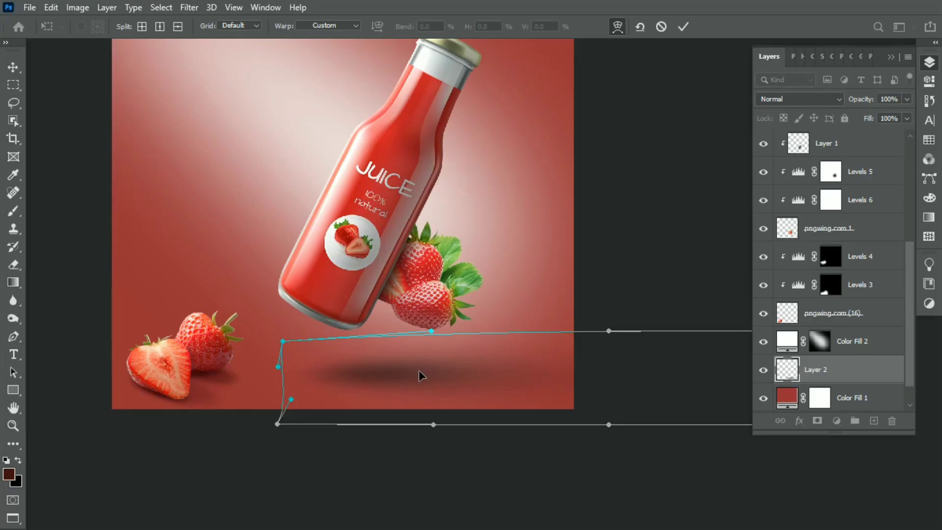
pyautogui.press('Return')
# Check the whole image and clear the elliptical selection under the bottle
pyautogui.press('h')
pyautogui.hotkey('ctrl', '-')
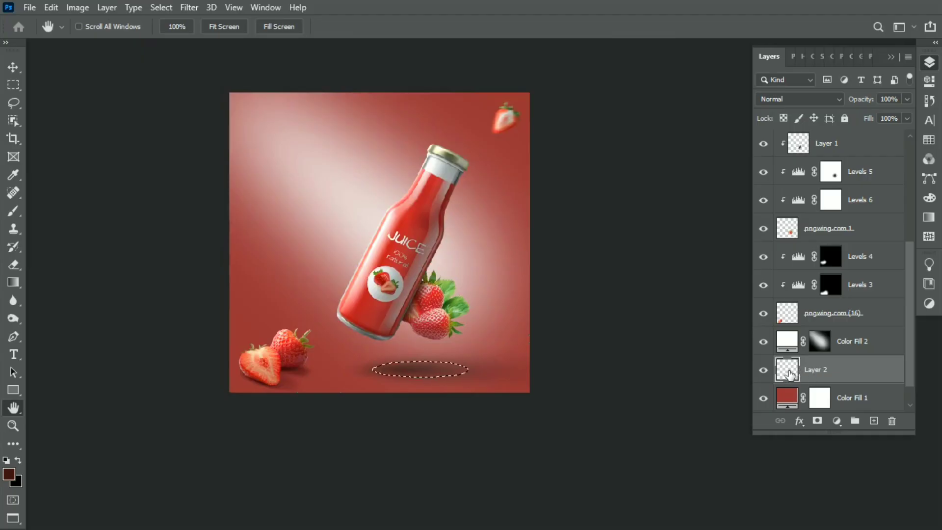
pyautogui.hotkey('ctrl', '+')
pyautogui.hotkey('ctrl', 'd')
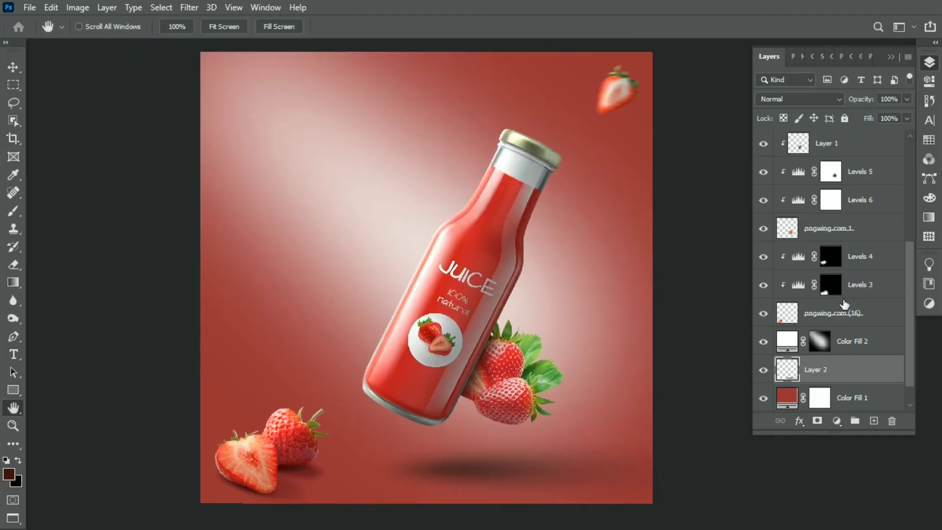
# Lower the shadow layer's opacity to 82% and load its elliptical selection
pyautogui.moveTo(869, 104); pyautogui.dragTo(856, 105)
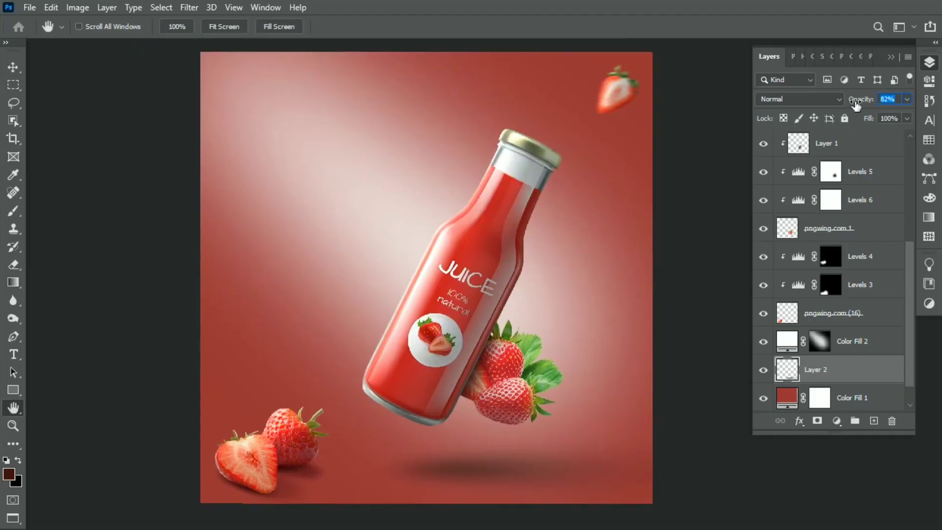
pyautogui.keyDown('ctrl'); pyautogui.click(791, 376); pyautogui.keyUp('ctrl')
pyautogui.moveTo(791, 376); pyautogui.dragTo(791, 410)
# Add a dark red Solid Color fill layer masked to the ellipse
pyautogui.click(837, 421)
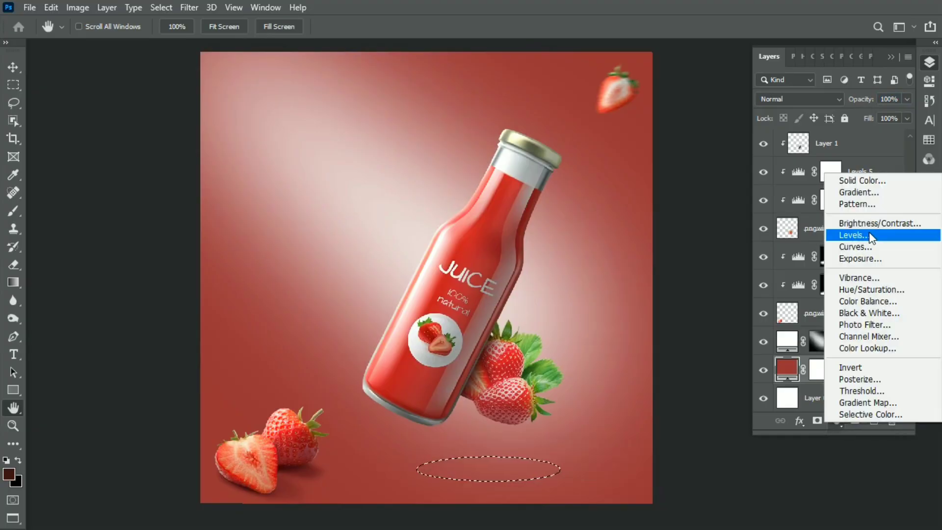
pyautogui.click(862, 181)
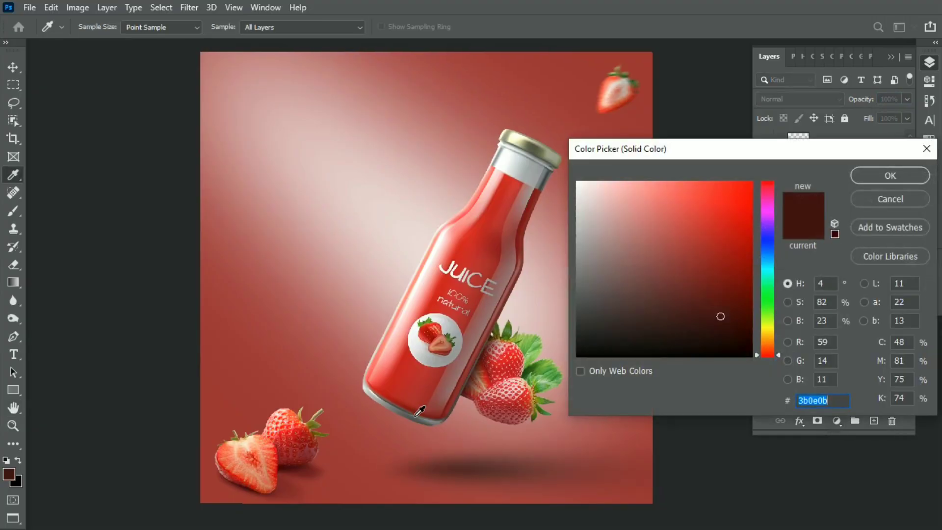
pyautogui.moveTo(415, 416); pyautogui.dragTo(412, 416)
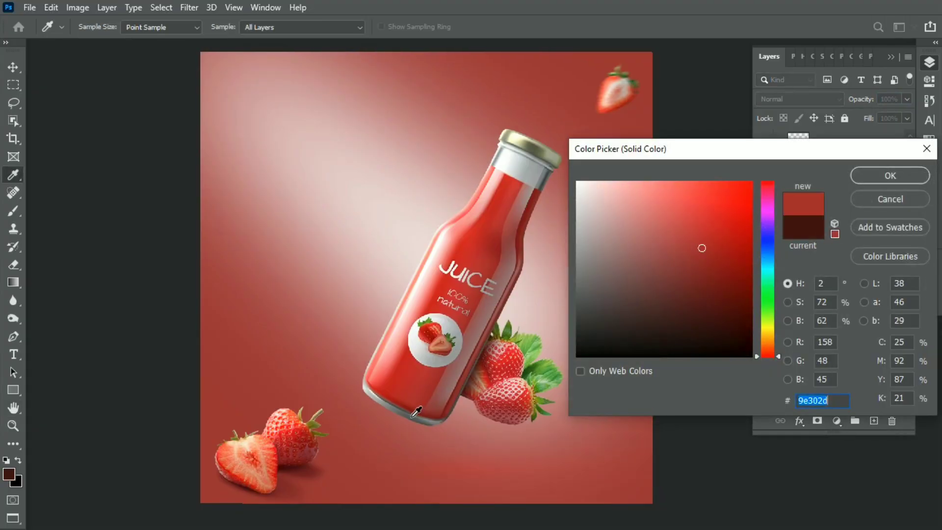
pyautogui.click(288, 474)
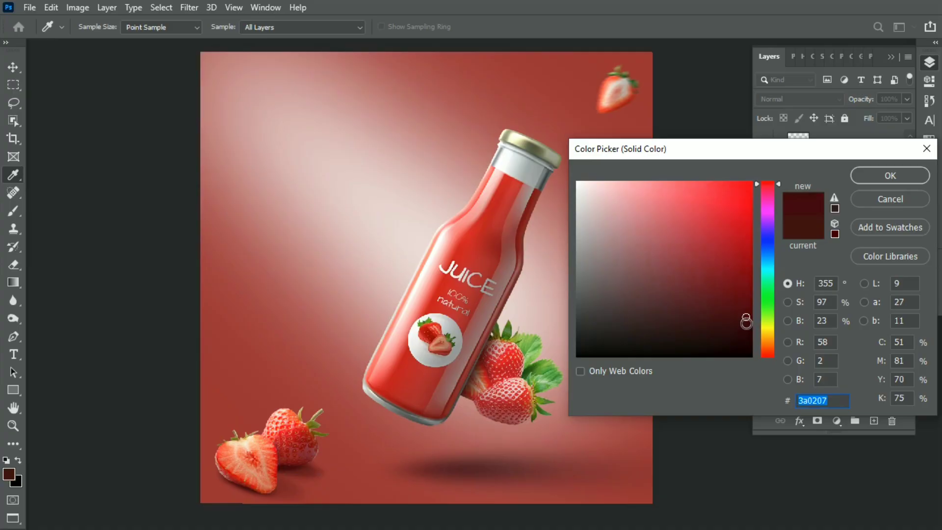
pyautogui.click(895, 177)
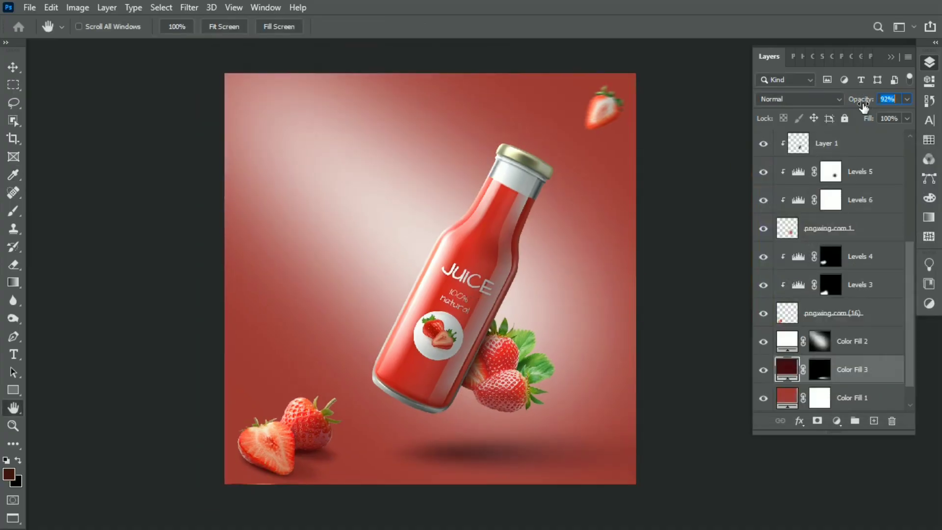
pyautogui.scroll(-2, 628, 293)
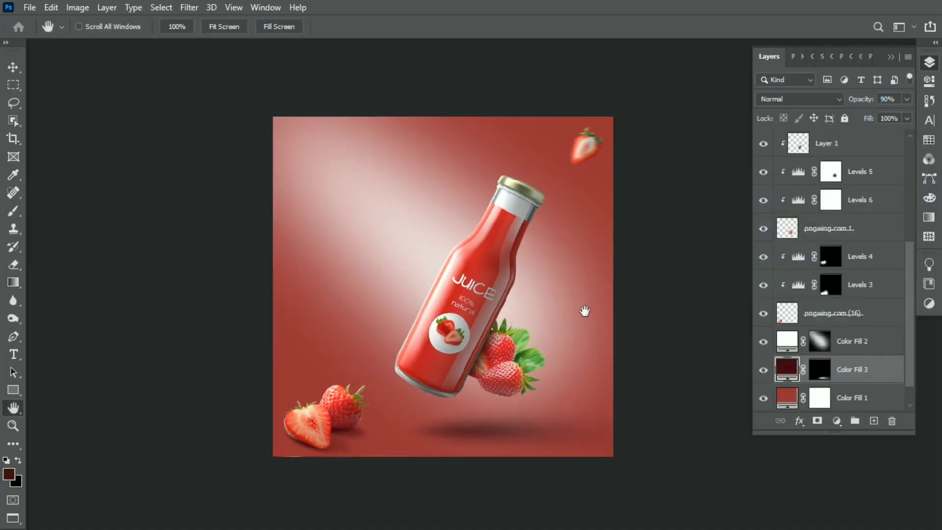
pyautogui.scroll(2, 559, 278)
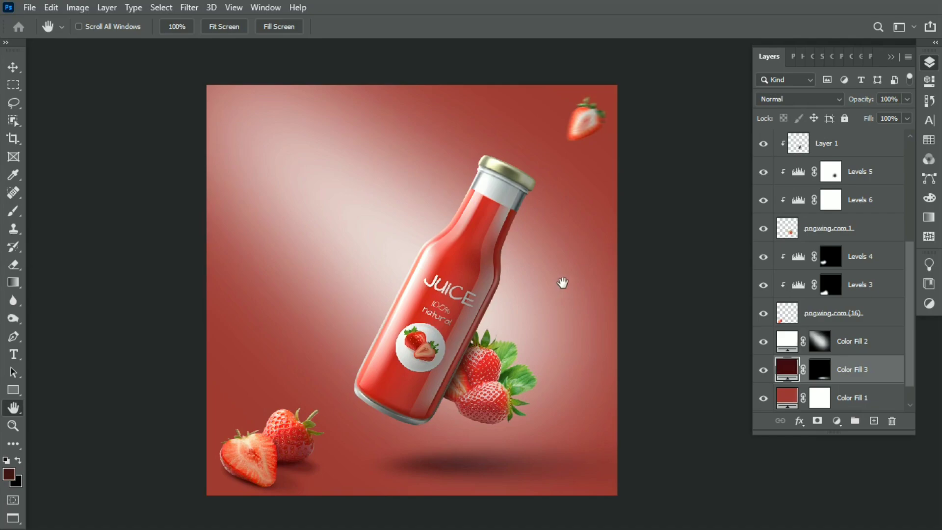
pyautogui.moveTo(563, 283); pyautogui.dragTo(554, 284)
# Select Color Fill 2 and place-embed the light rays image
pyautogui.scroll(5, 867, 312)
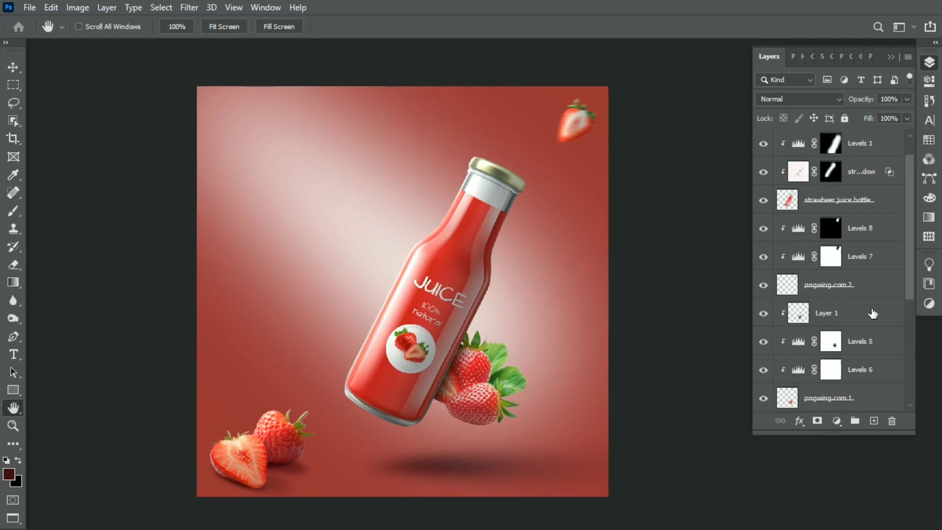
pyautogui.scroll(1, 874, 275)
pyautogui.scroll(-3, 882, 235)
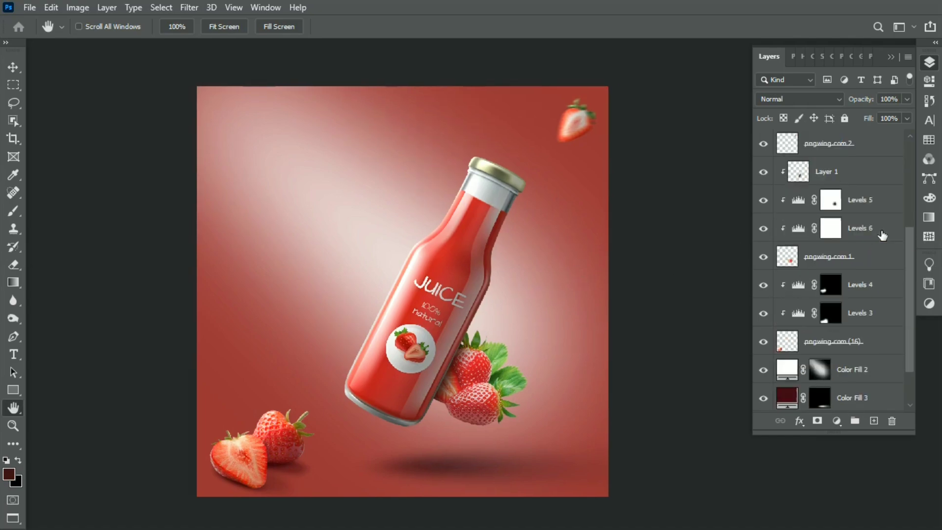
pyautogui.scroll(-3, 879, 274)
pyautogui.click(868, 314)
pyautogui.moveTo(377, 257); pyautogui.dragTo(362, 258)
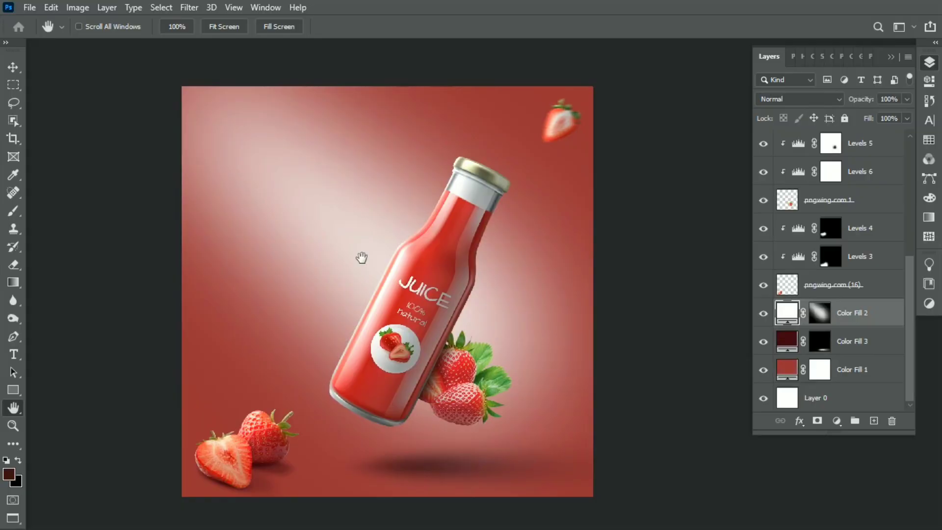
pyautogui.click(29, 9)
pyautogui.click(147, 254)
# Scale and position the Lights image to cover the whole canvas
pyautogui.keyDown('alt'); pyautogui.scroll(-1, 351, 200); pyautogui.keyUp('alt')
pyautogui.moveTo(386, 284); pyautogui.dragTo(225, 116)
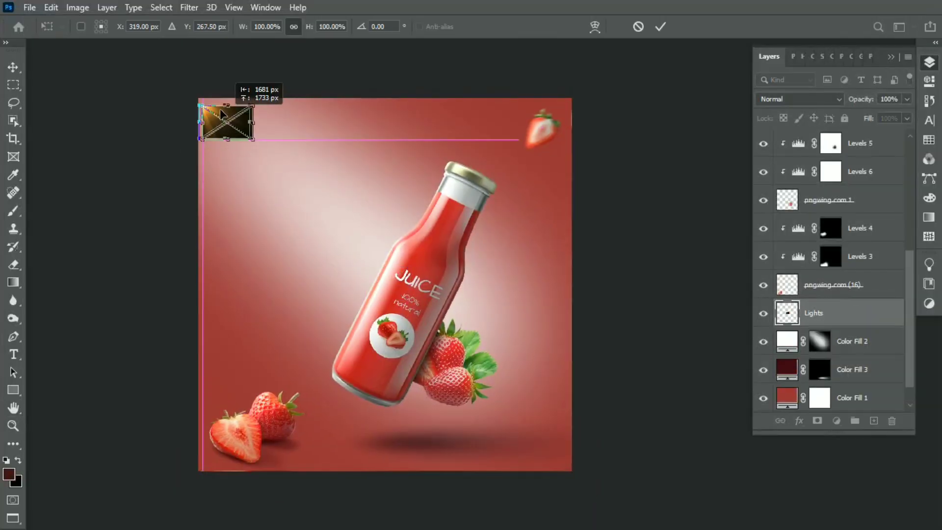
pyautogui.moveTo(260, 145); pyautogui.dragTo(596, 462)
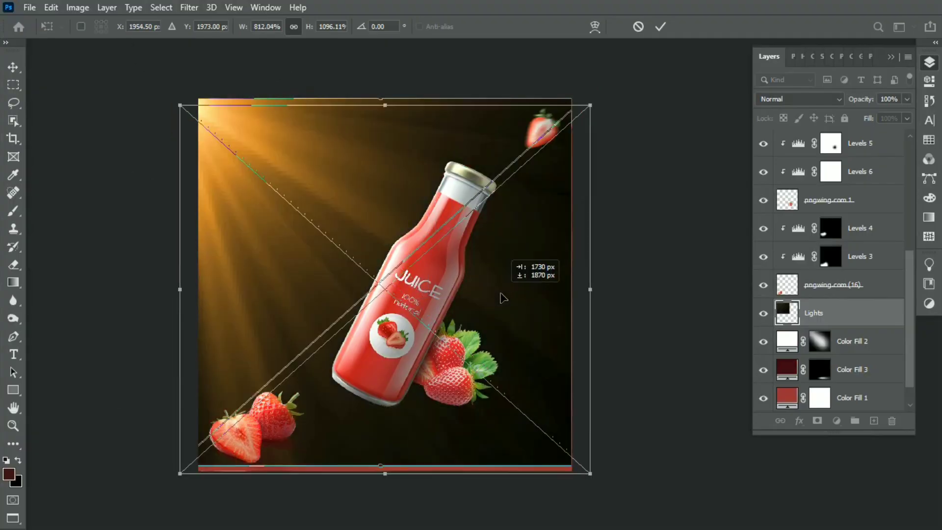
pyautogui.moveTo(195, 287); pyautogui.dragTo(204, 287)
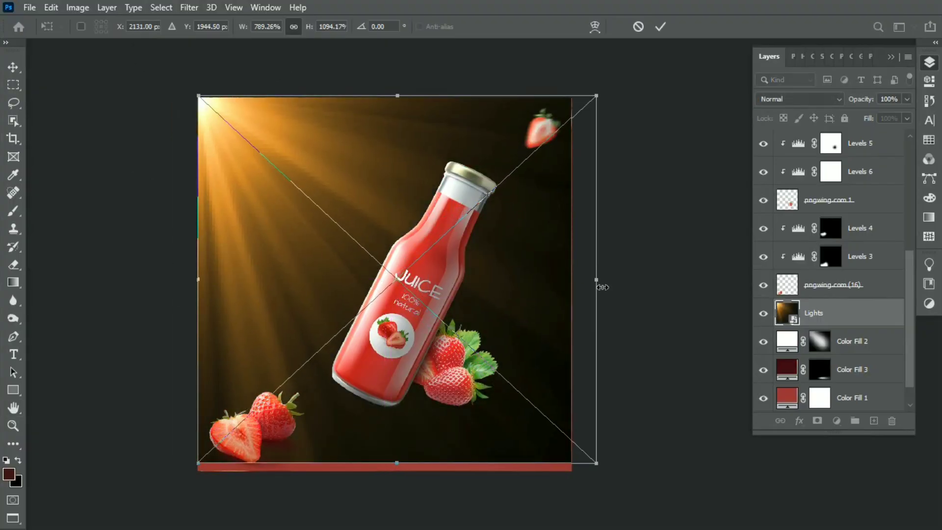
pyautogui.moveTo(599, 284)
pyautogui.mouseDown()
pyautogui.moveTo(581, 295)
pyautogui.moveTo(589, 295)
pyautogui.mouseUp()
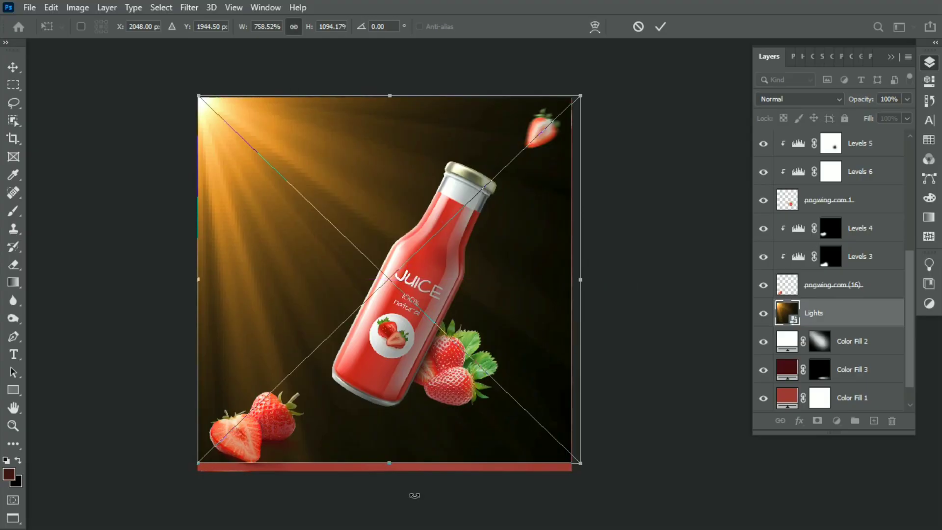
pyautogui.moveTo(390, 467); pyautogui.dragTo(396, 482)
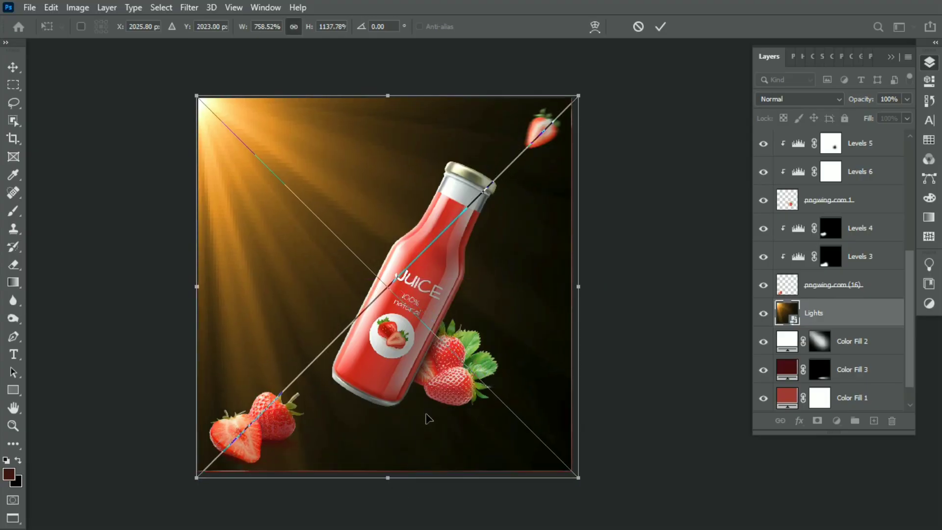
pyautogui.press('Return')
pyautogui.press('h')
pyautogui.rightClick(463, 309)
# Set the Lights layer blend mode to Screen
pyautogui.click(486, 315)
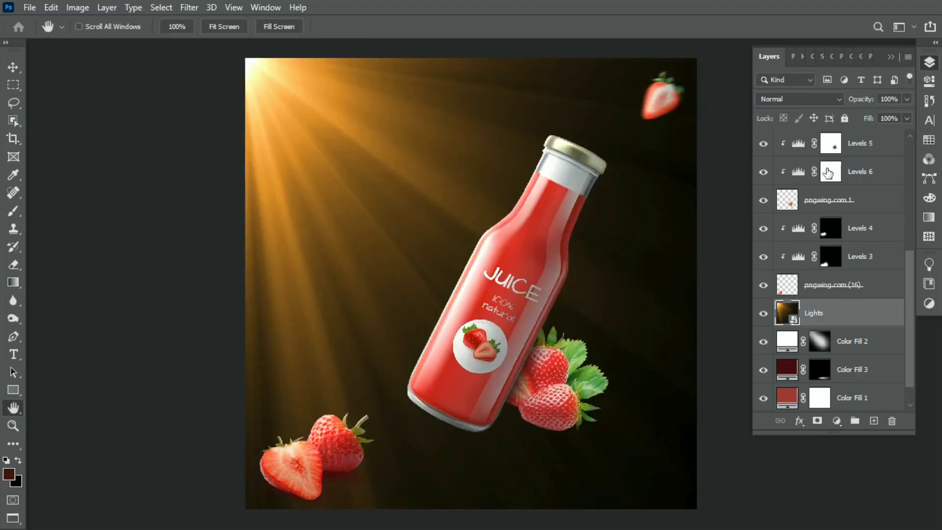
pyautogui.click(800, 99)
pyautogui.click(785, 214)
pyautogui.rightClick(854, 313)
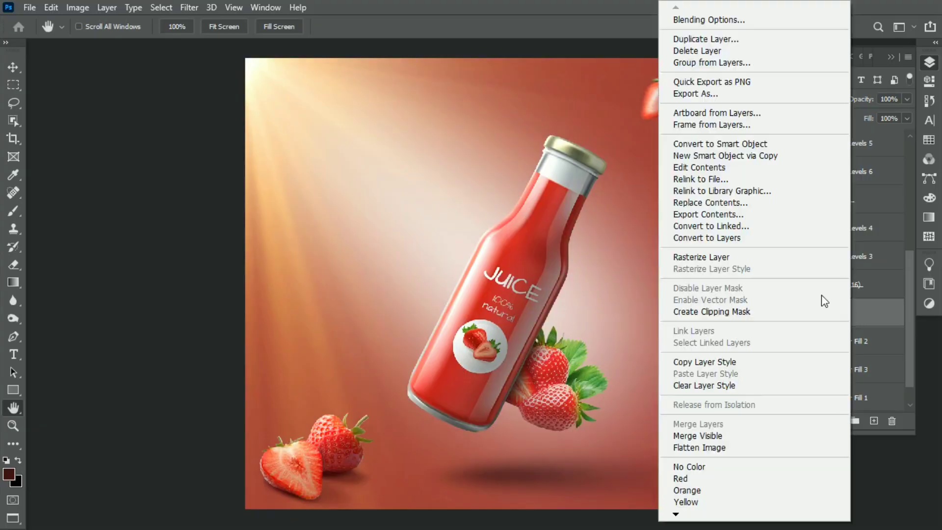
pyautogui.press('Escape')
# Desaturate the Lights layer to Saturation -91, duplicate it and move the copy to the top
pyautogui.click(74, 8)
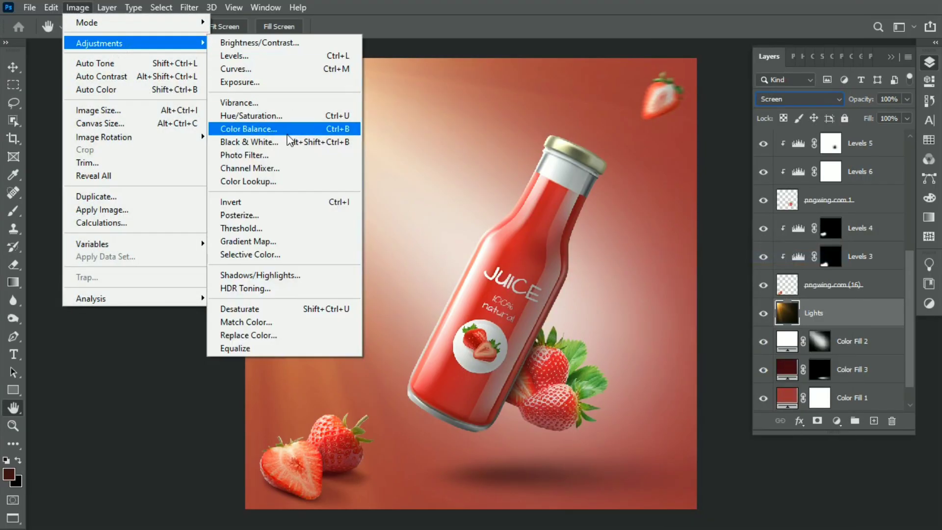
pyautogui.click(281, 113)
pyautogui.moveTo(726, 234); pyautogui.dragTo(664, 232)
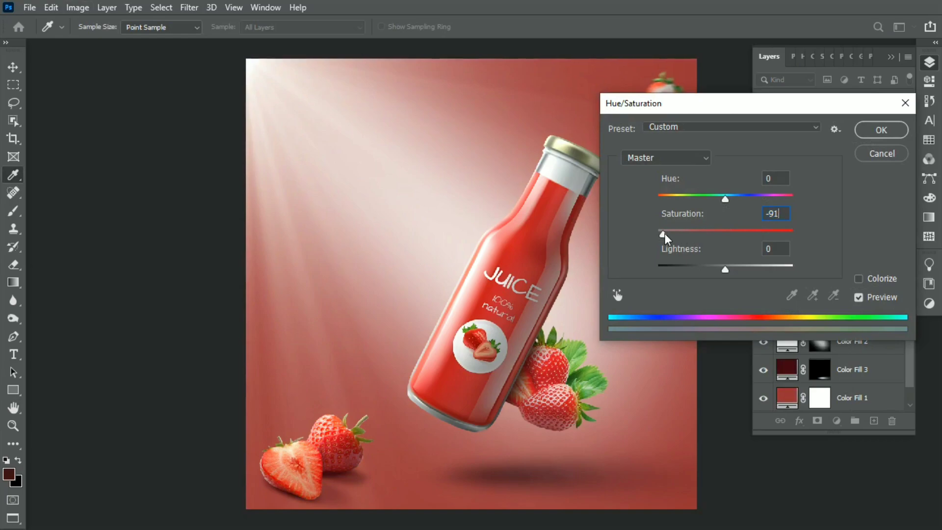
pyautogui.click(882, 130)
pyautogui.click(764, 314)
pyautogui.click(764, 313)
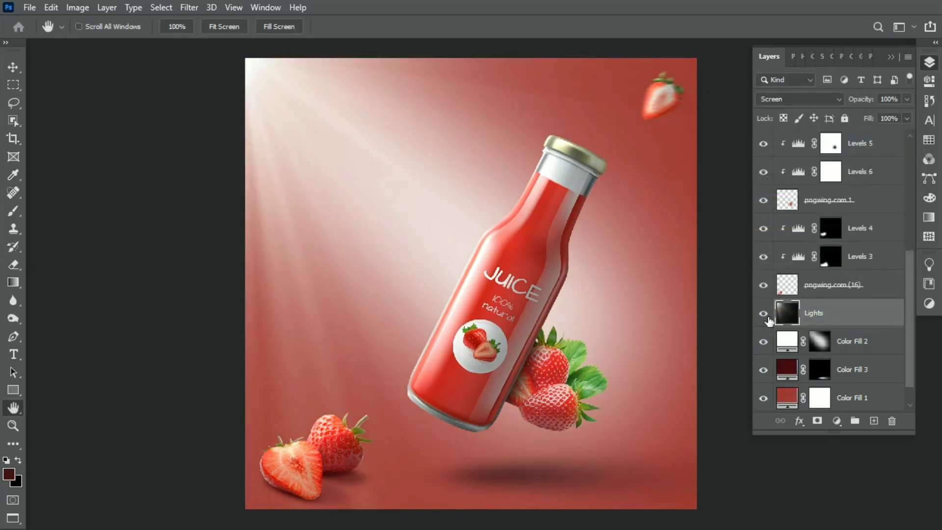
pyautogui.hotkey('ctrl', 'j')
pyautogui.moveTo(854, 322); pyautogui.dragTo(865, 133)
# Add a Levels adjustment layer on top with midtones set to 0.80
pyautogui.scroll(1, 867, 234)
pyautogui.hscroll(3, 613, 204)
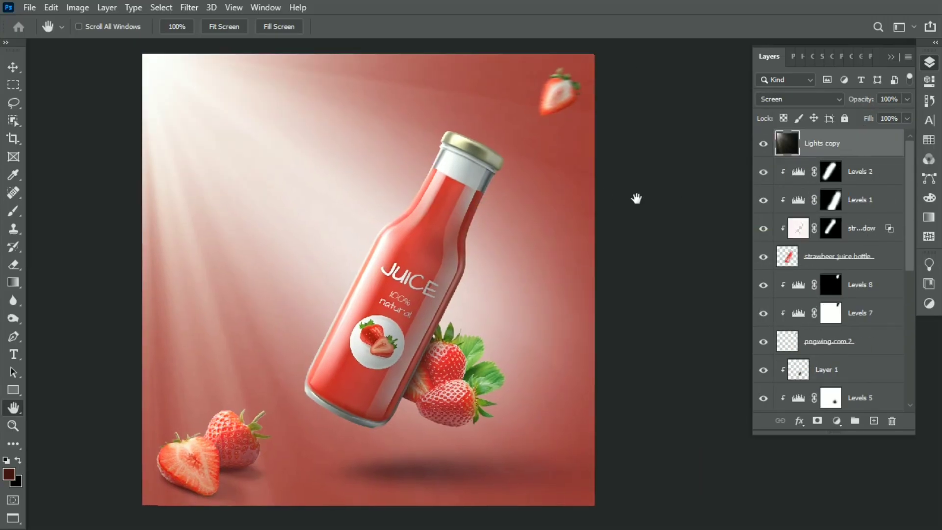
pyautogui.scroll(-1, 635, 200)
pyautogui.click(837, 421)
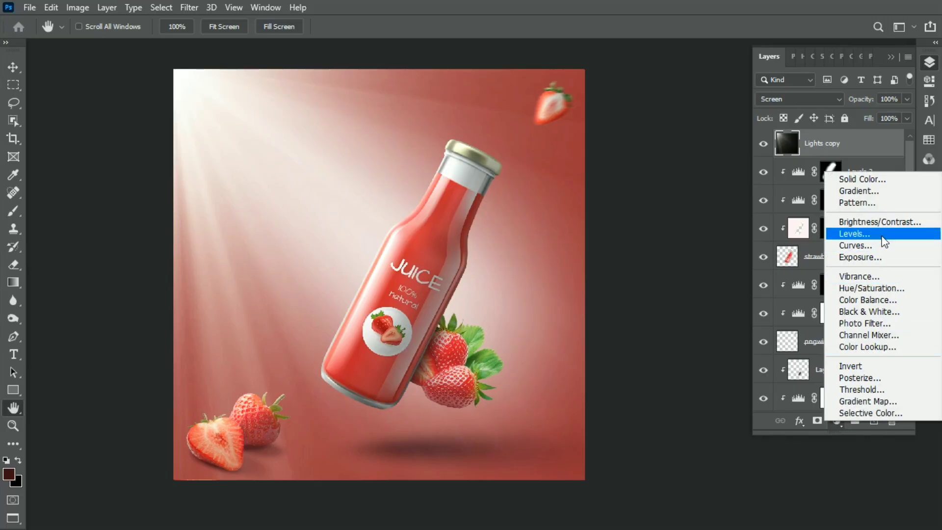
pyautogui.click(864, 234)
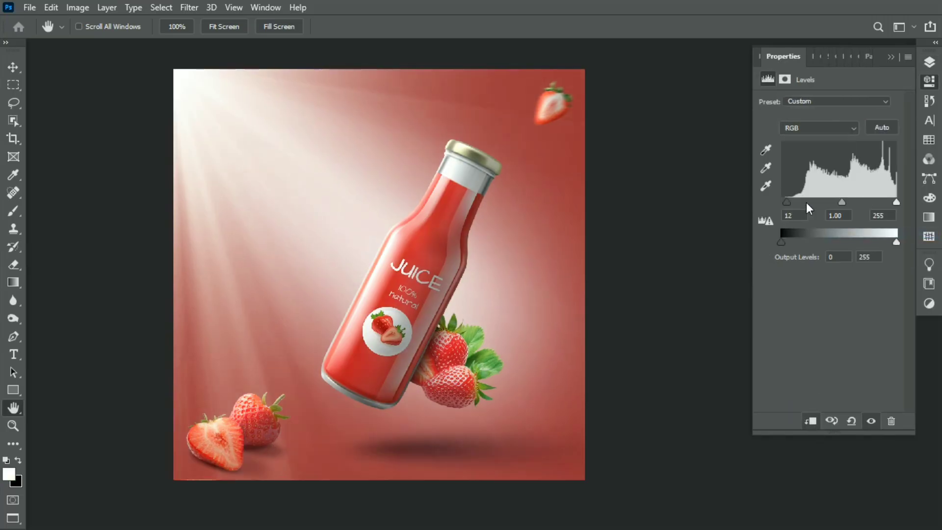
pyautogui.click(929, 62)
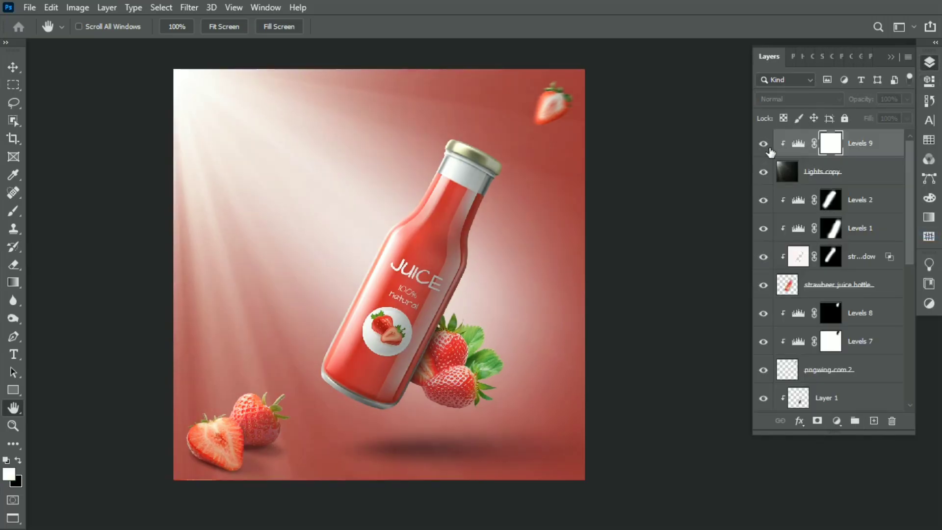
pyautogui.click(764, 144)
pyautogui.click(764, 144)
pyautogui.click(764, 172)
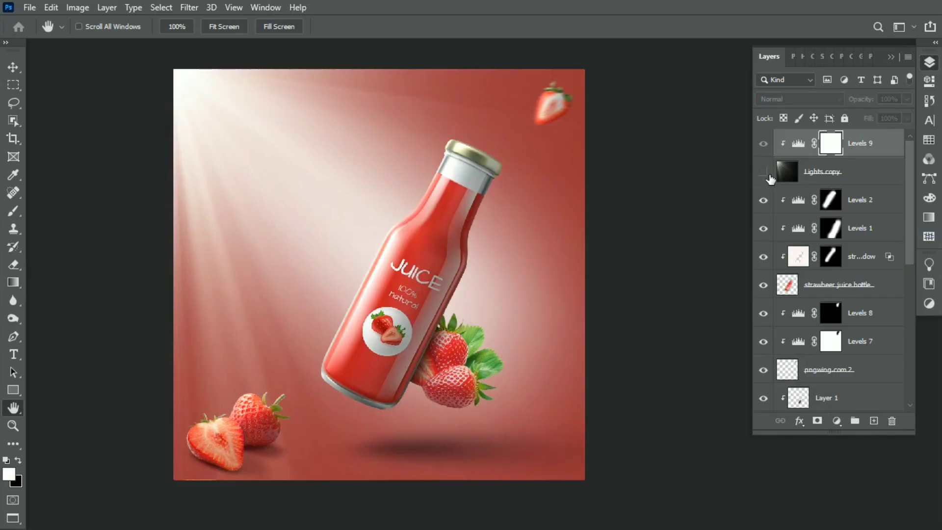
pyautogui.click(764, 172)
pyautogui.doubleClick(800, 144)
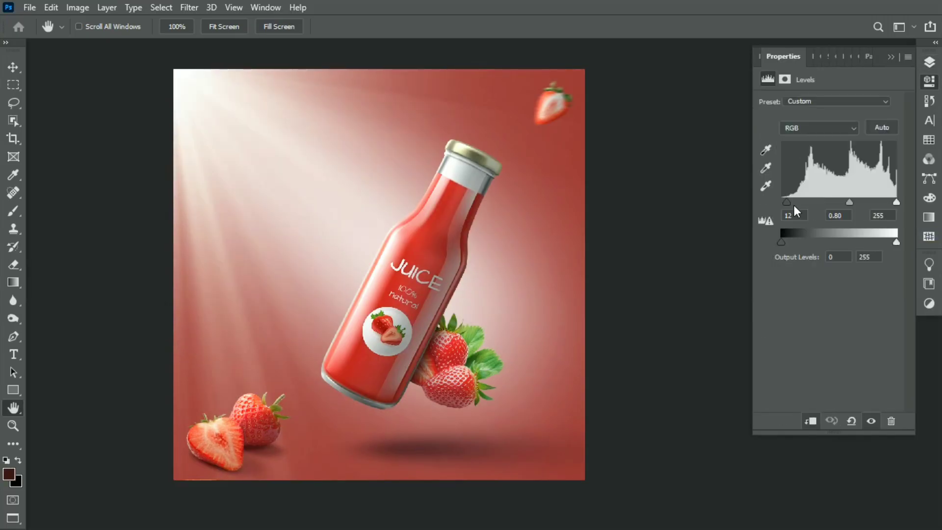
pyautogui.click(930, 62)
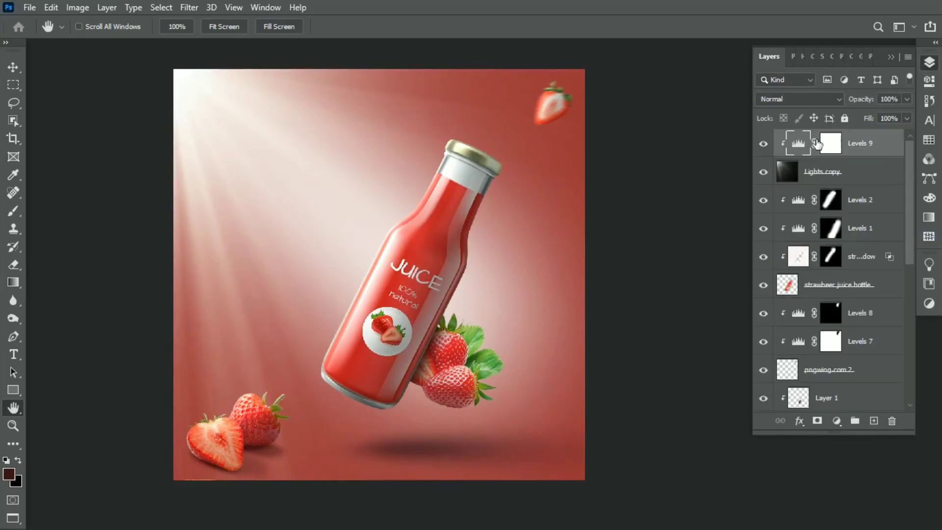
# Make the Lights copy visible again and lower the Lights layer opacity to 80%
pyautogui.click(763, 172)
pyautogui.click(805, 171)
pyautogui.scroll(-3, 827, 239)
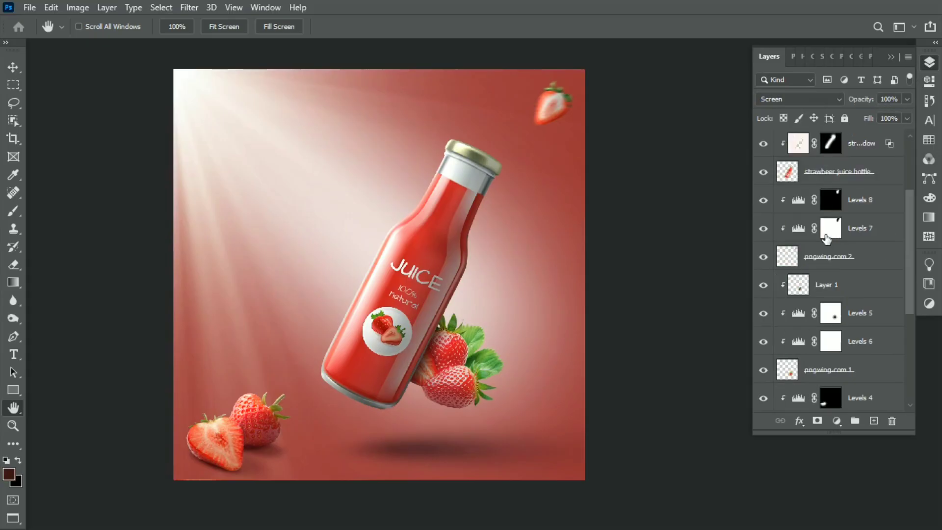
pyautogui.scroll(-1, 846, 285)
pyautogui.scroll(-3, 844, 314)
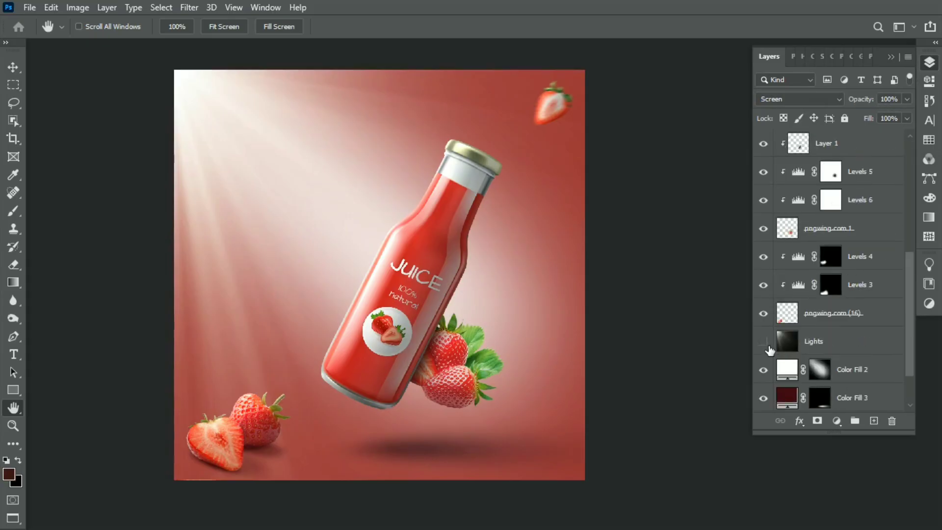
pyautogui.click(839, 349)
pyautogui.moveTo(869, 100); pyautogui.dragTo(860, 104)
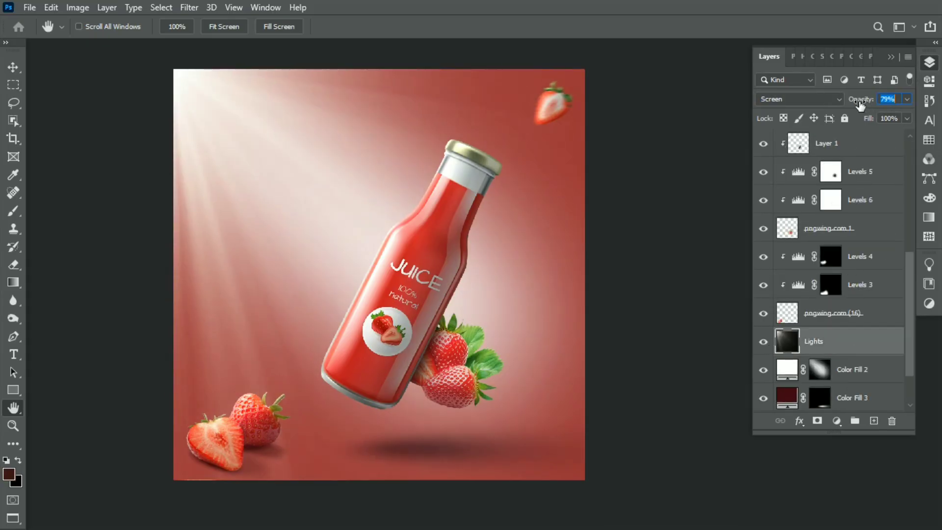
pyautogui.moveTo(503, 239); pyautogui.dragTo(525, 240)
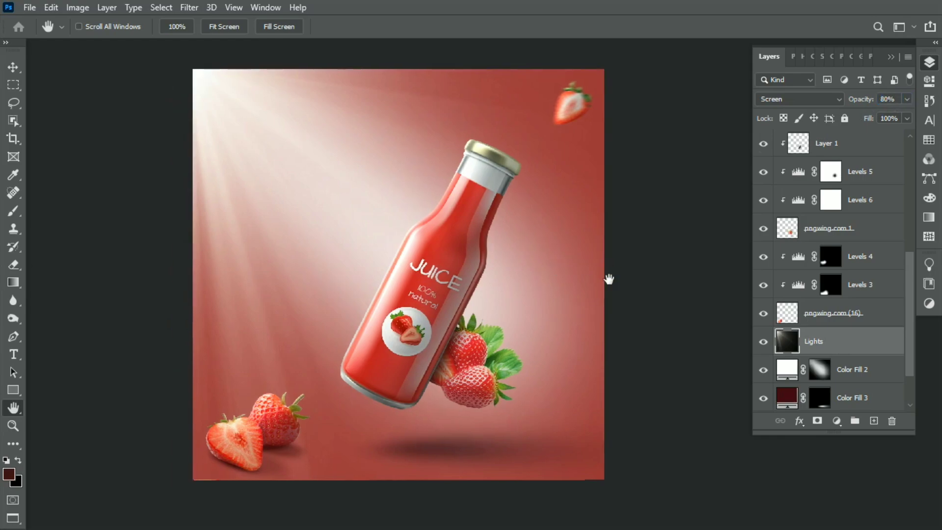
pyautogui.scroll(2, 289, 444)
pyautogui.rightClick(439, 379)
pyautogui.click(472, 386)
# Select all layers from the topmost down to Layer 0 and group them into Group 1
pyautogui.scroll(-1, 408, 388)
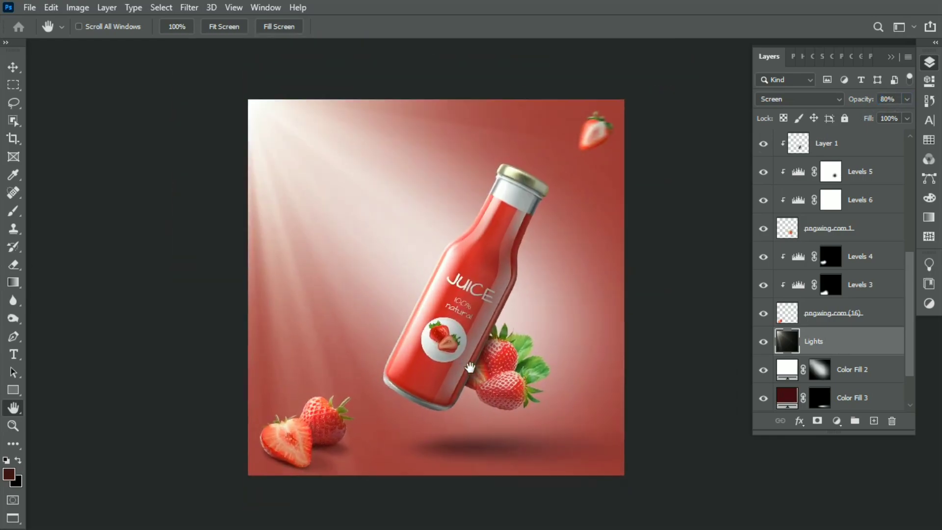
pyautogui.scroll(3, 854, 316)
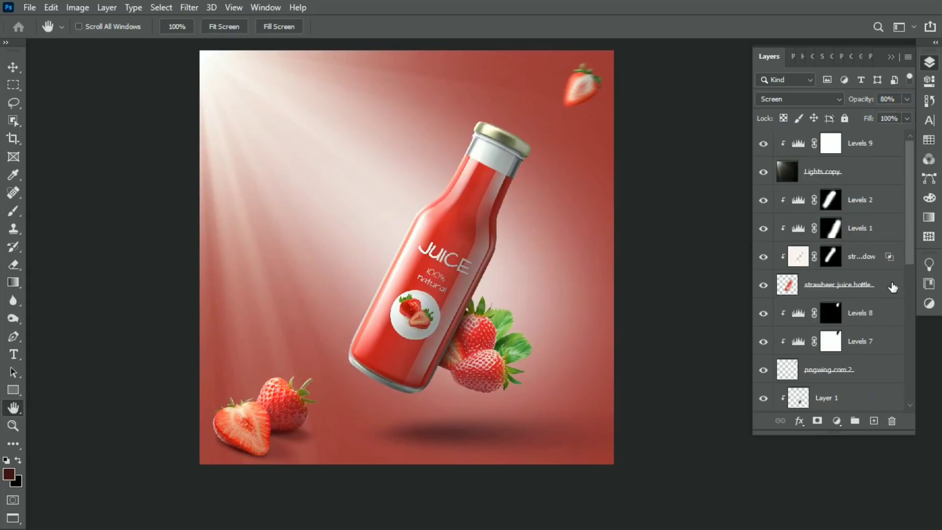
pyautogui.click(873, 142)
pyautogui.scroll(-5, 877, 248)
pyautogui.keyDown('shift'); pyautogui.click(859, 399); pyautogui.keyUp('shift')
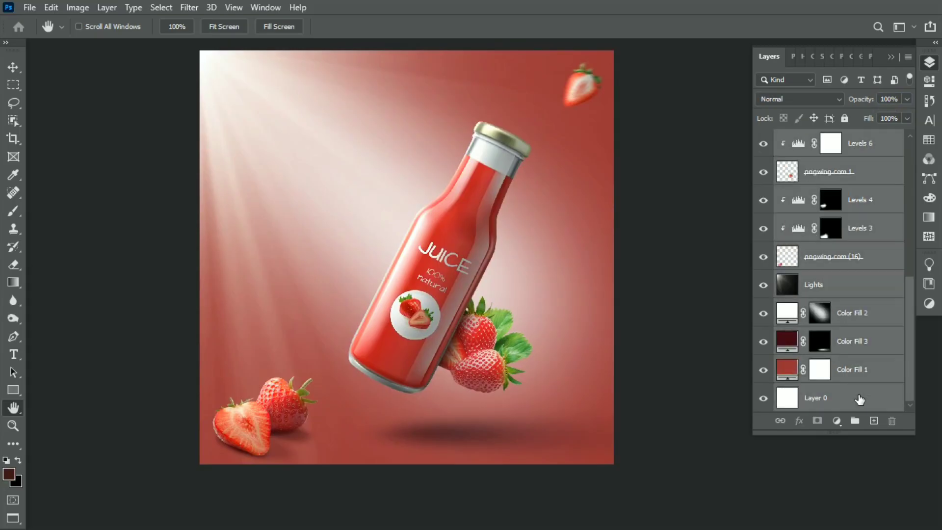
pyautogui.click(855, 424)
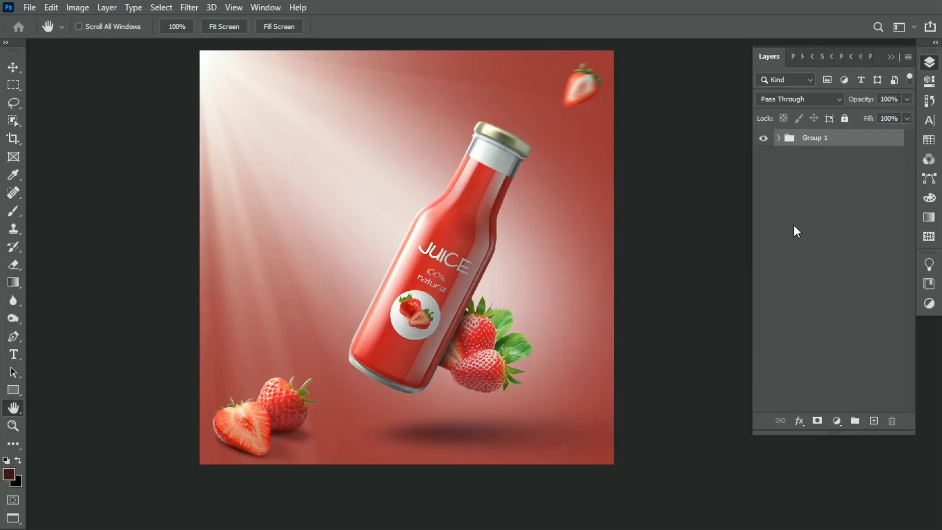
# On a new layer, type the headline 'STRAWBERRY' near the top centre of the poster
pyautogui.click(874, 421)
pyautogui.moveTo(429, 201); pyautogui.dragTo(427, 222)
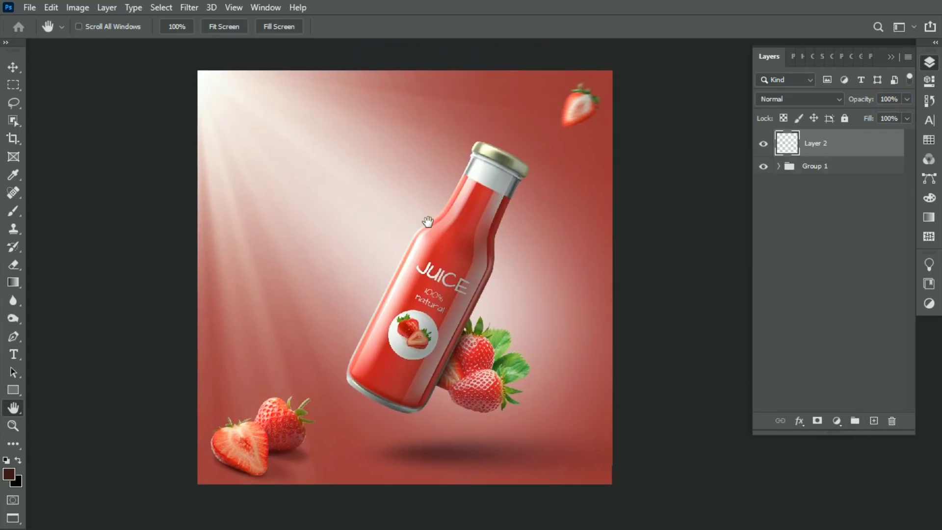
pyautogui.press('t')
pyautogui.click(374, 91)
pyautogui.write('S')
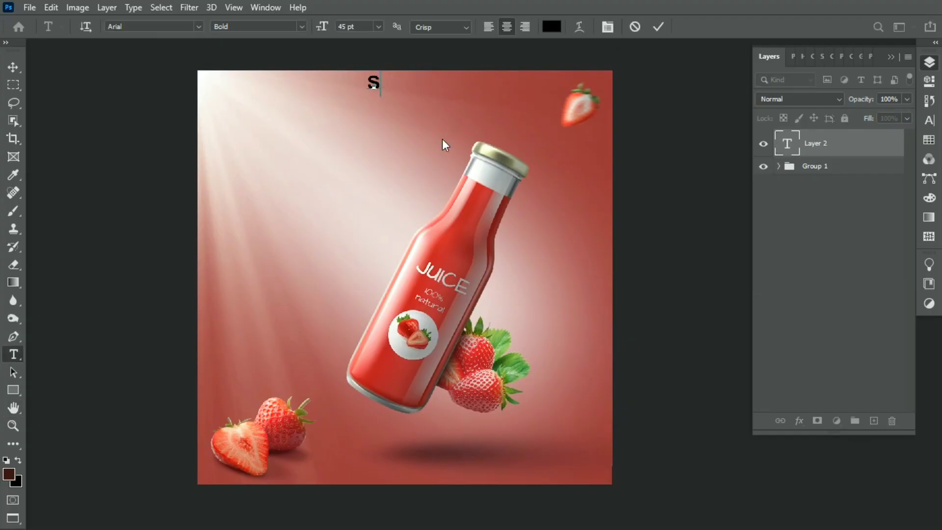
pyautogui.write('TRAWBERRY')
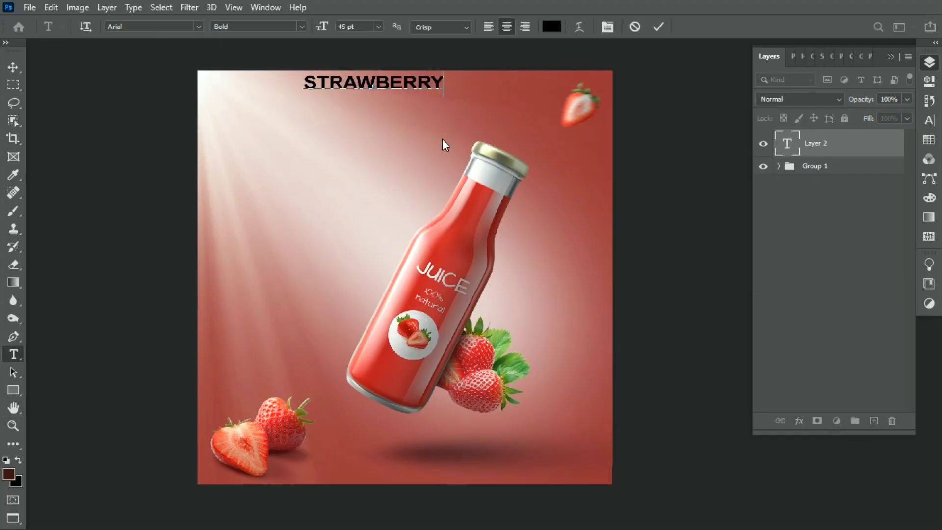
pyautogui.moveTo(443, 137); pyautogui.dragTo(479, 142)
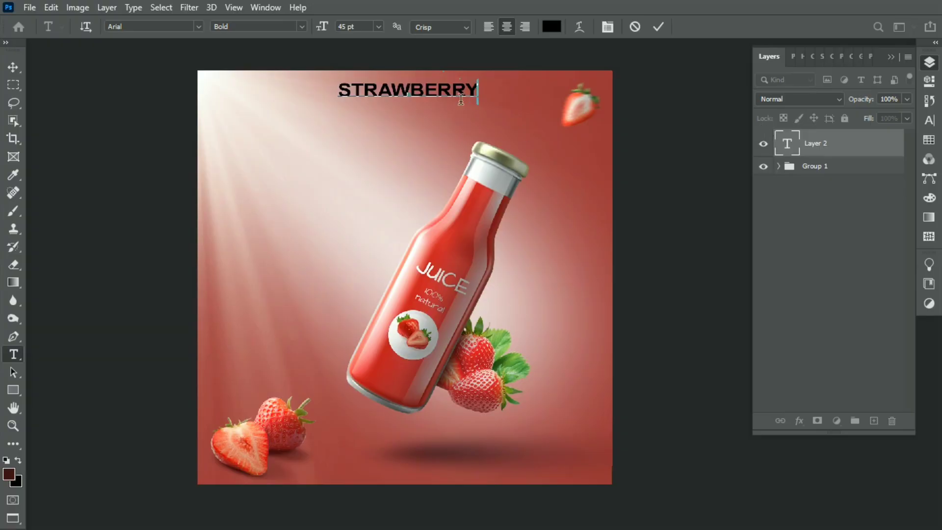
# Set the headline to Impact and adjust its size, tracking and horizontal and vertical scale
pyautogui.hotkey('ctrl', 'a')
pyautogui.click(929, 120)
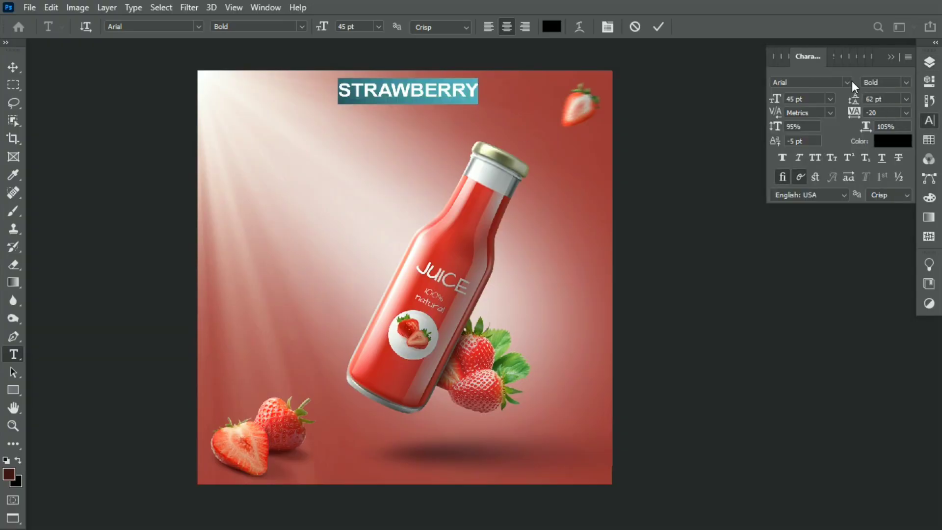
pyautogui.click(848, 82)
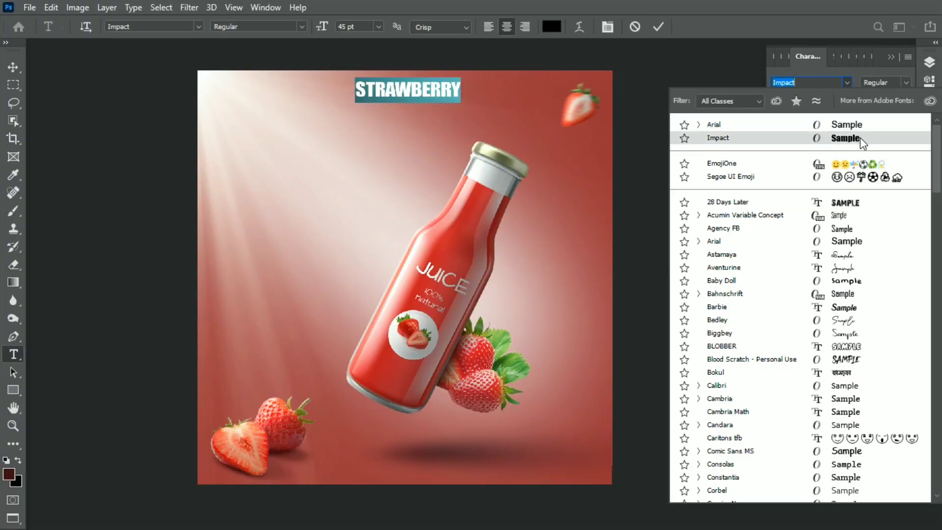
pyautogui.click(861, 139)
pyautogui.moveTo(867, 127)
pyautogui.mouseDown()
pyautogui.moveTo(877, 131)
pyautogui.moveTo(868, 116)
pyautogui.mouseUp()
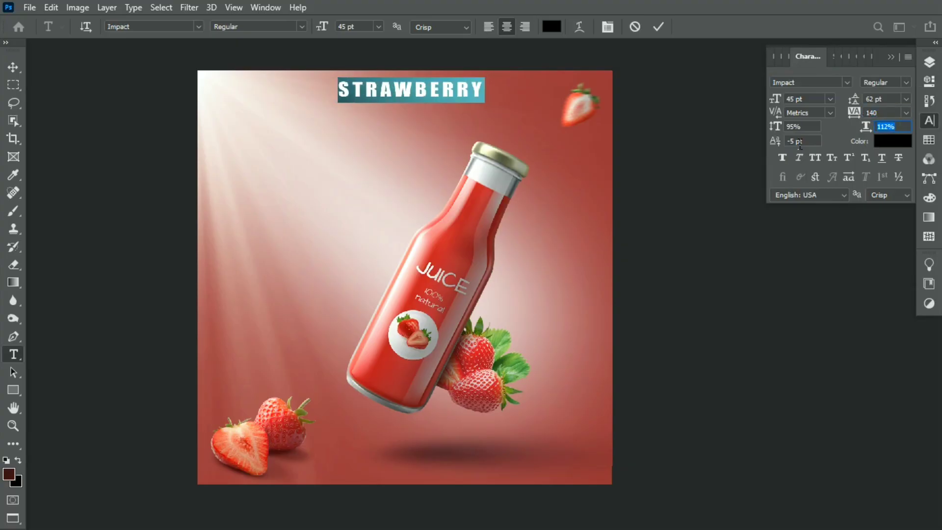
pyautogui.moveTo(780, 131); pyautogui.dragTo(788, 105)
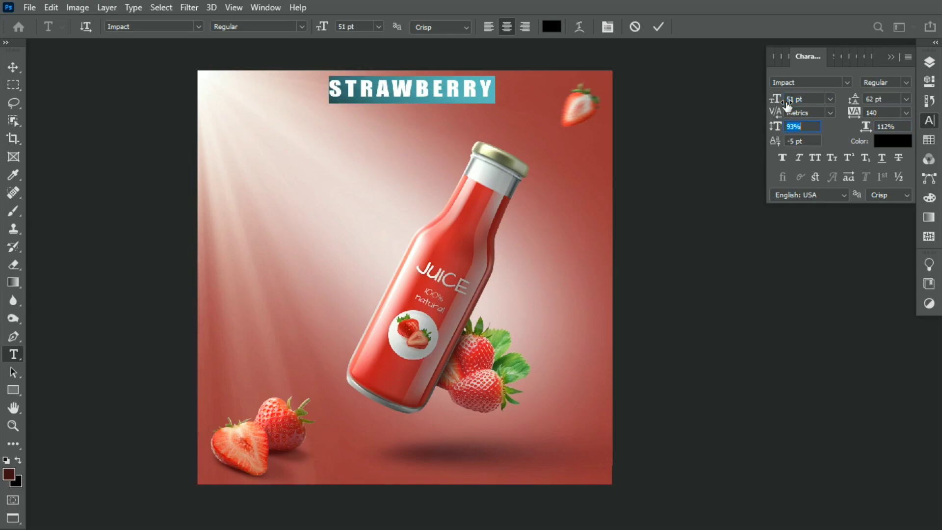
pyautogui.moveTo(856, 113); pyautogui.dragTo(860, 116)
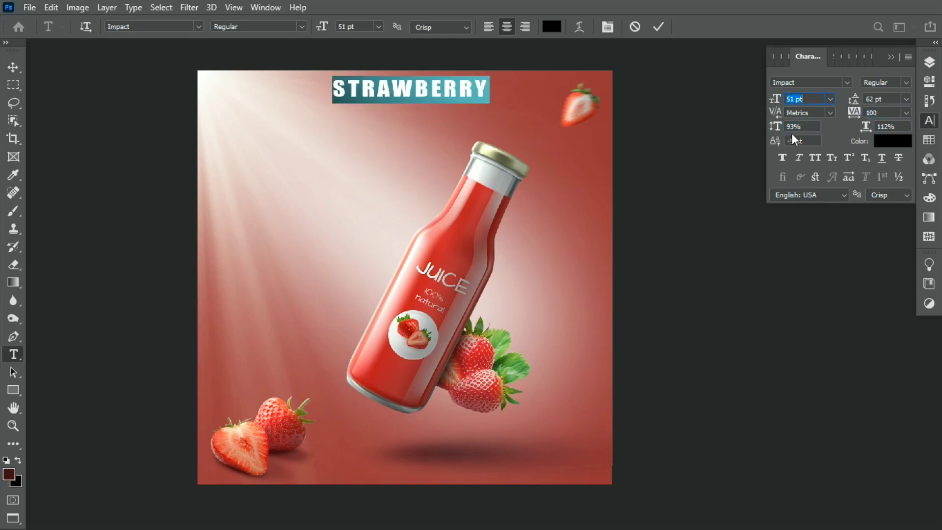
pyautogui.moveTo(780, 131)
pyautogui.mouseDown()
pyautogui.moveTo(789, 132)
pyautogui.moveTo(775, 132)
pyautogui.mouseUp()
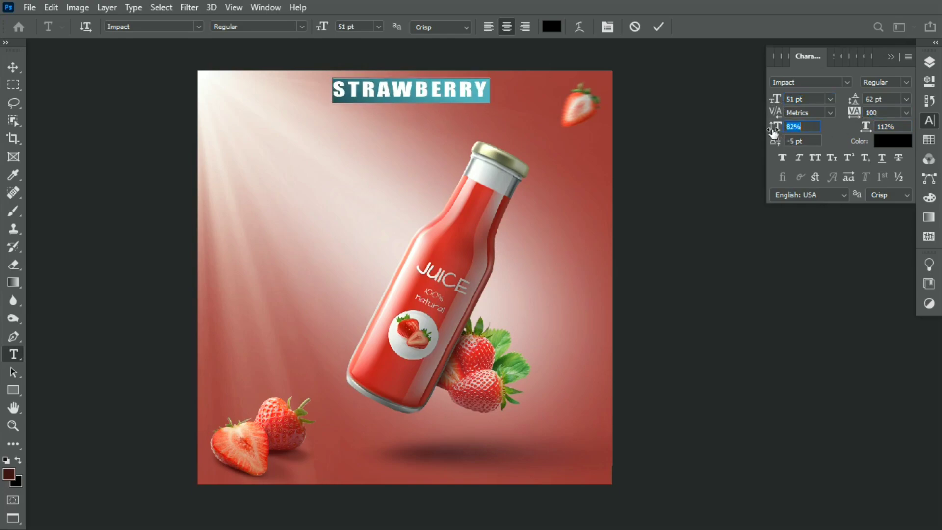
pyautogui.moveTo(776, 99); pyautogui.dragTo(786, 103)
# Make the headline letters slightly taller and commit the text edits
pyautogui.click(931, 62)
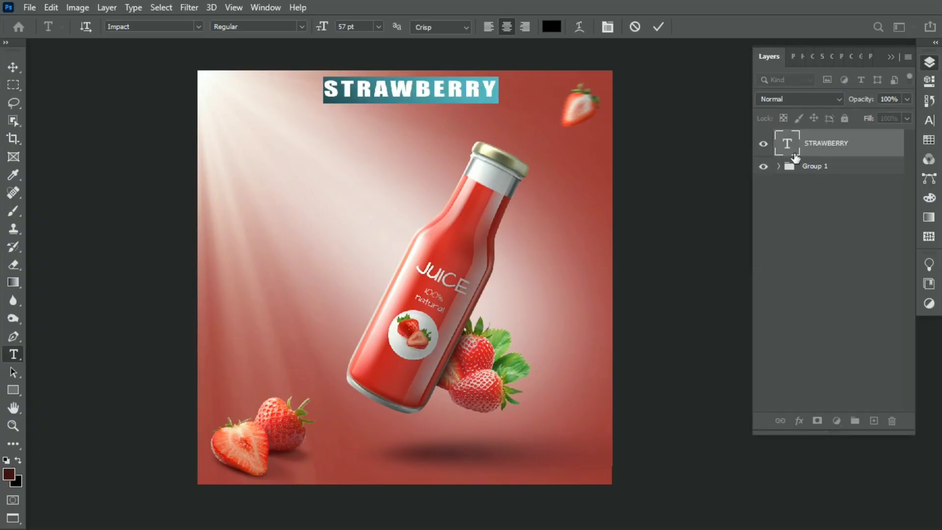
pyautogui.doubleClick(800, 151)
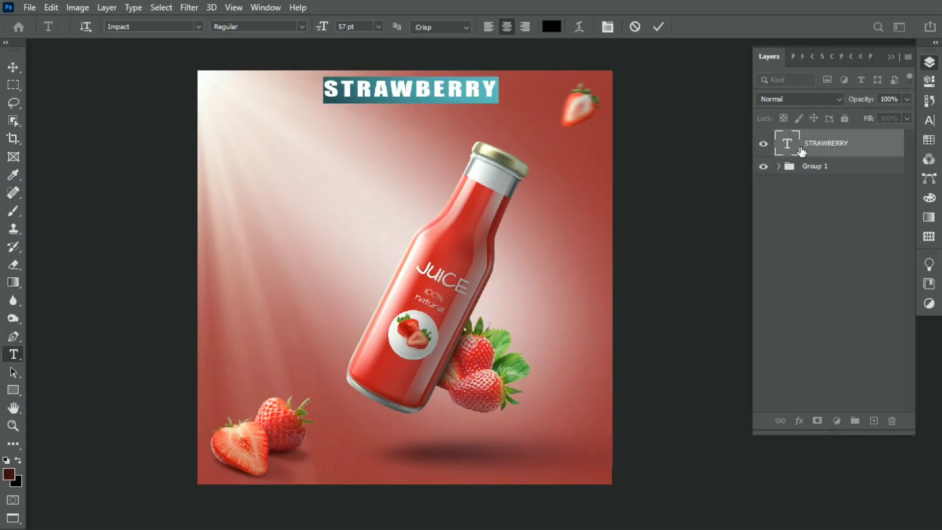
pyautogui.click(931, 122)
pyautogui.moveTo(780, 132); pyautogui.dragTo(784, 133)
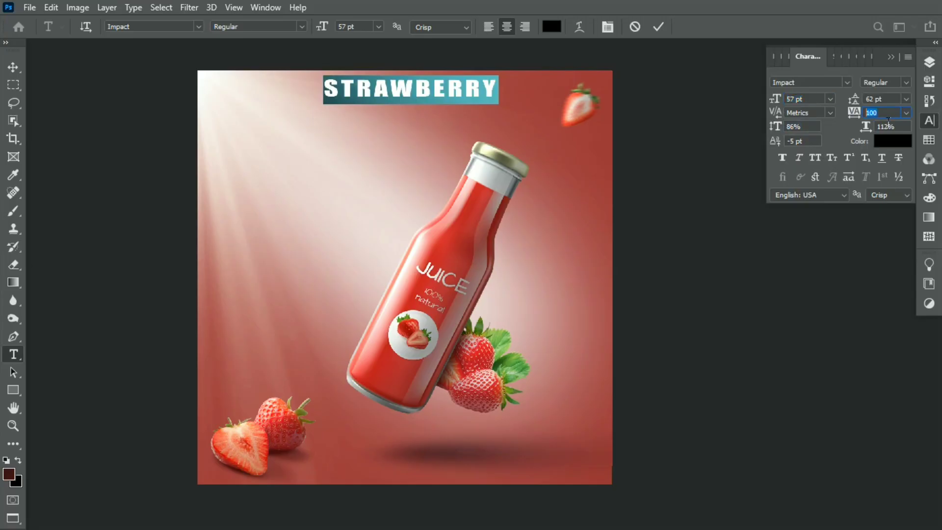
pyautogui.click(930, 63)
pyautogui.click(843, 147)
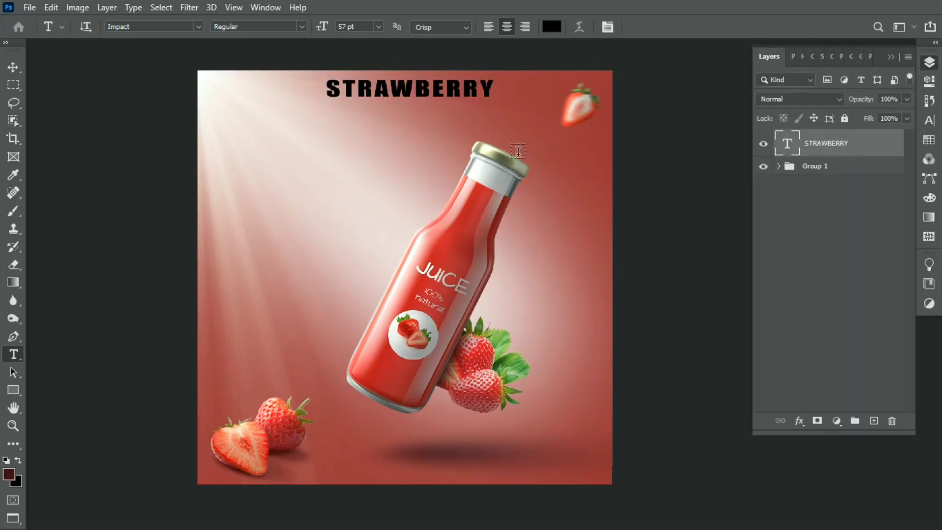
# Centre the STRAWBERRY headline horizontally on the canvas using Align Horizontal Centers
pyautogui.press('v')
pyautogui.hotkey('ctrl', 'a')
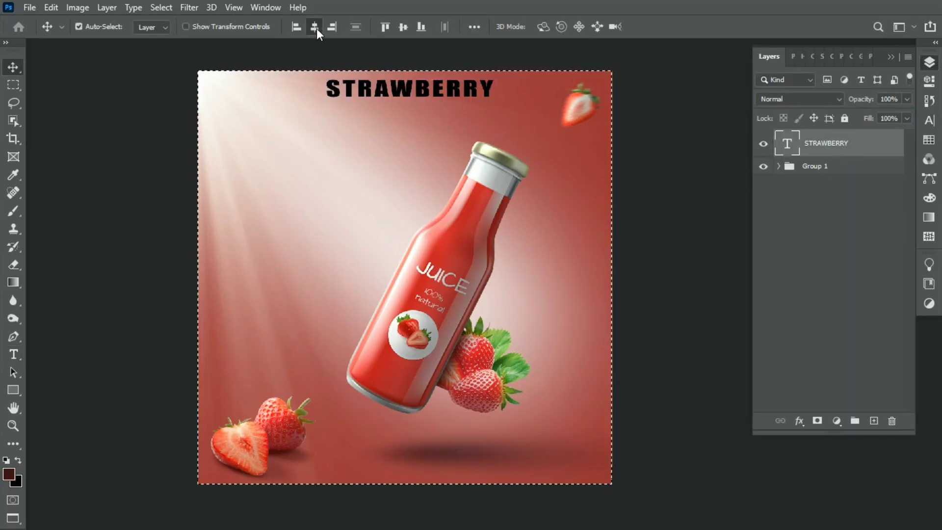
pyautogui.click(315, 27)
pyautogui.hotkey('ctrl', 'd')
pyautogui.press('h')
# Scale the headline up by about 8-9% with Free Transform
pyautogui.hotkey('ctrl', 't')
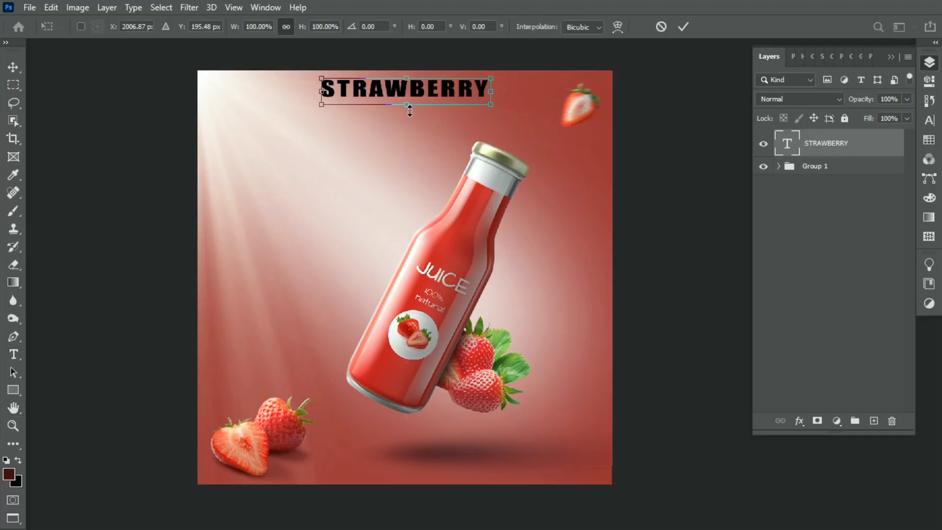
pyautogui.moveTo(503, 114); pyautogui.dragTo(471, 100)
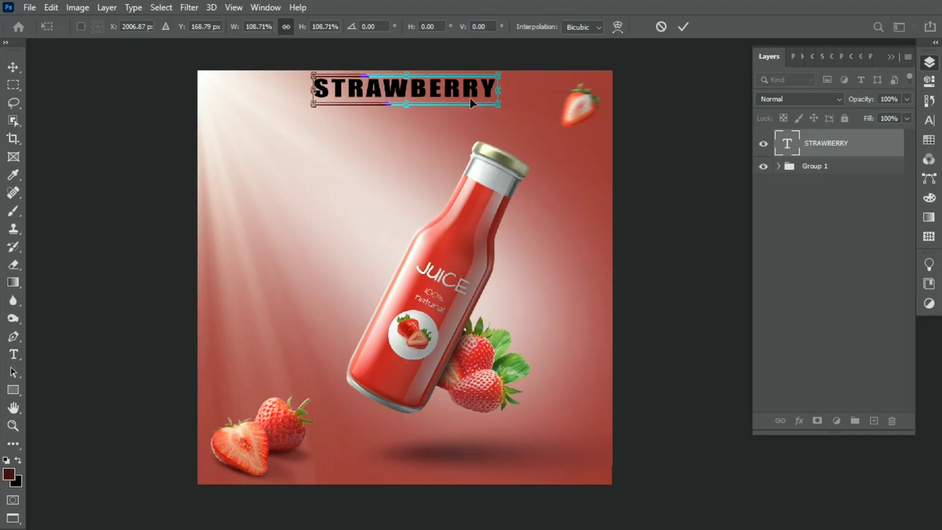
pyautogui.press('Return')
pyautogui.press('h')
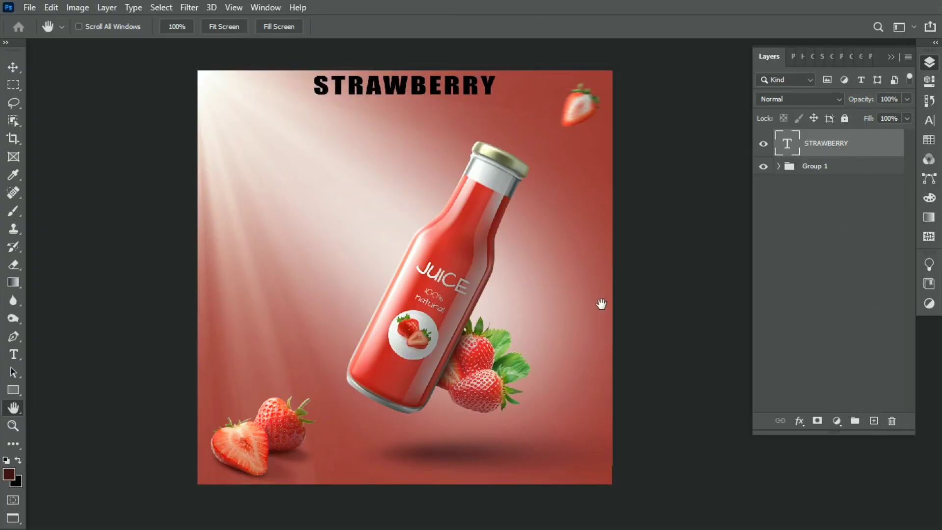
# Type 'Soft Drink' as a new text line below the STRAWBERRY title
pyautogui.press('t')
pyautogui.click(875, 420)
pyautogui.click(375, 115)
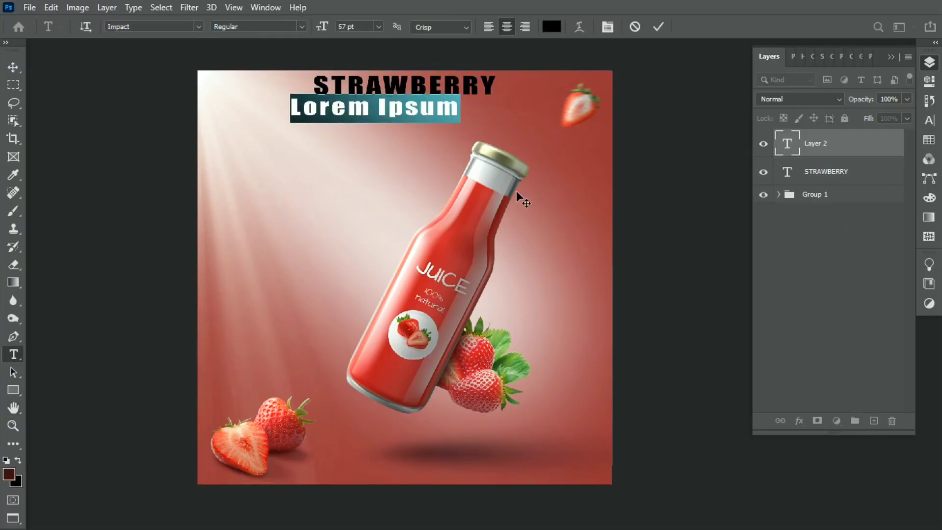
pyautogui.write('Soft Dr')
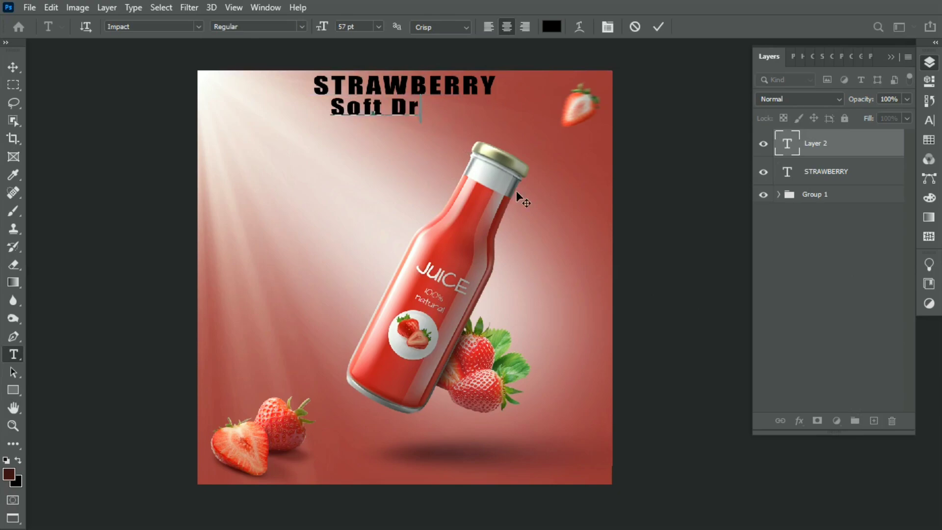
pyautogui.write('ink')
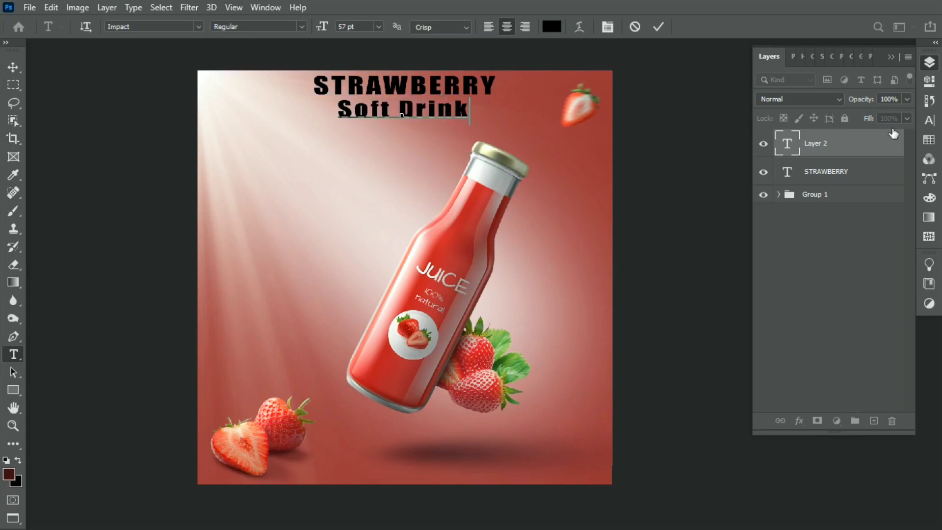
# Style the subtitle as Arial Bold at 41 pt with tighter tracking
pyautogui.hotkey('ctrl', 'a')
pyautogui.click(929, 120)
pyautogui.click(847, 82)
pyautogui.press('Down')
pyautogui.press('Return')
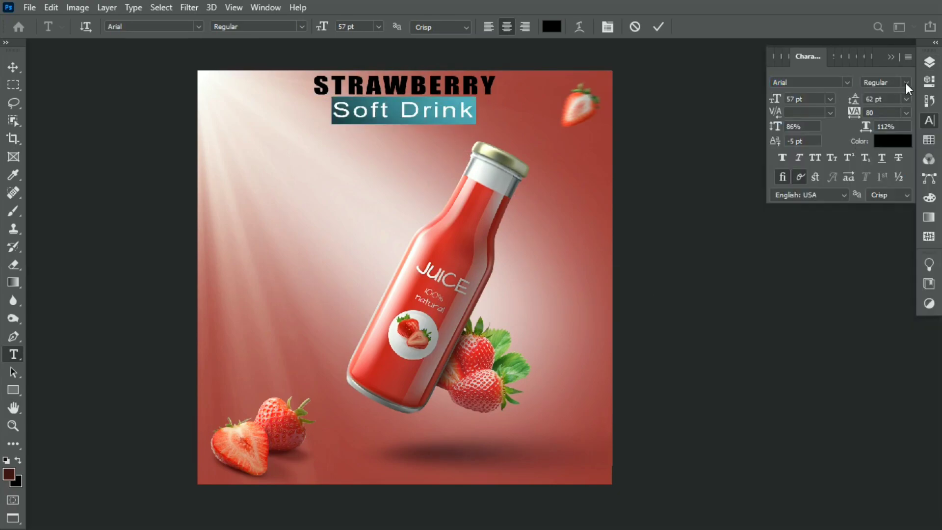
pyautogui.click(906, 83)
pyautogui.click(903, 113)
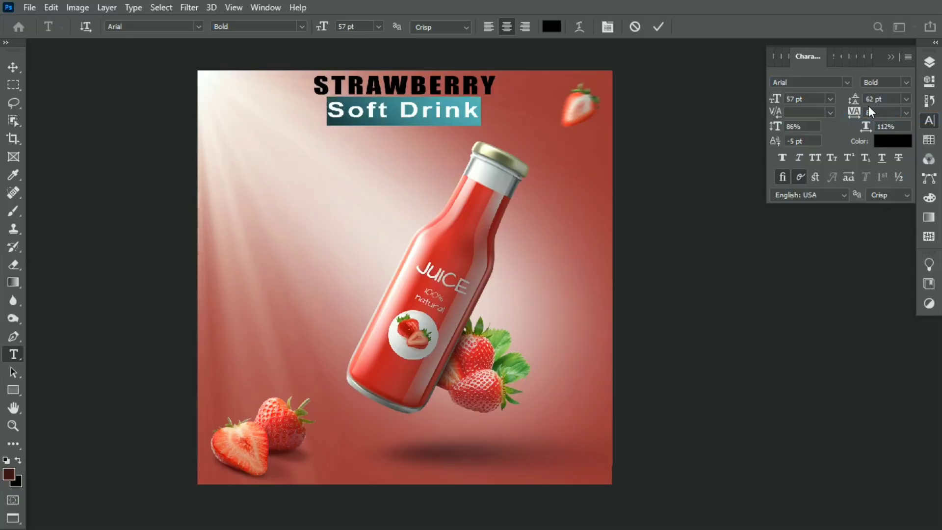
pyautogui.moveTo(785, 103)
pyautogui.mouseDown()
pyautogui.moveTo(769, 105)
pyautogui.moveTo(798, 131)
pyautogui.mouseUp()
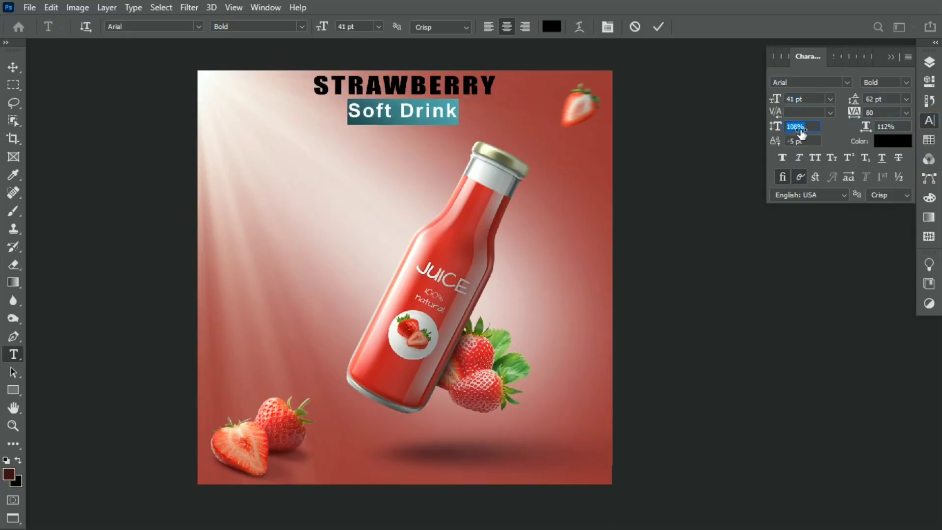
pyautogui.moveTo(865, 118); pyautogui.dragTo(859, 119)
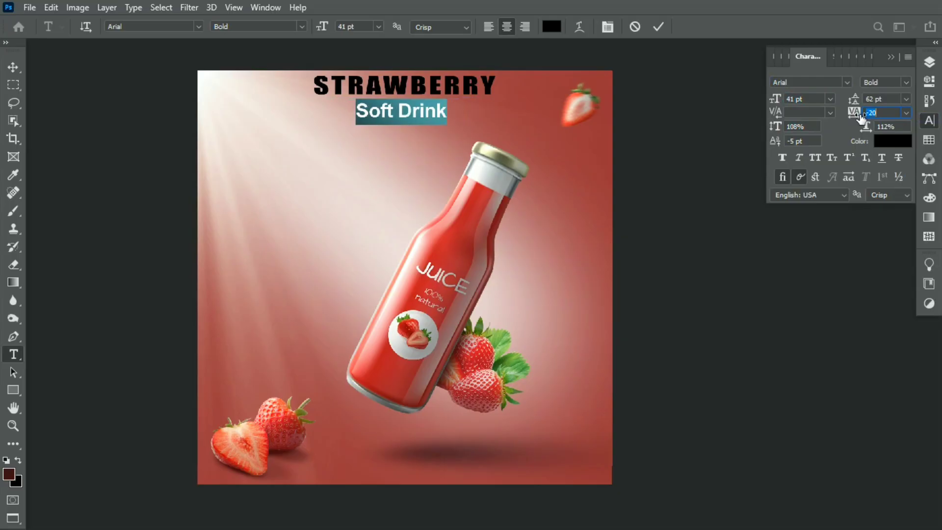
pyautogui.click(929, 63)
pyautogui.click(788, 192)
# Centre the Soft Drink subtitle horizontally on the canvas
pyautogui.hotkey('ctrl', 'z')
pyautogui.press('h')
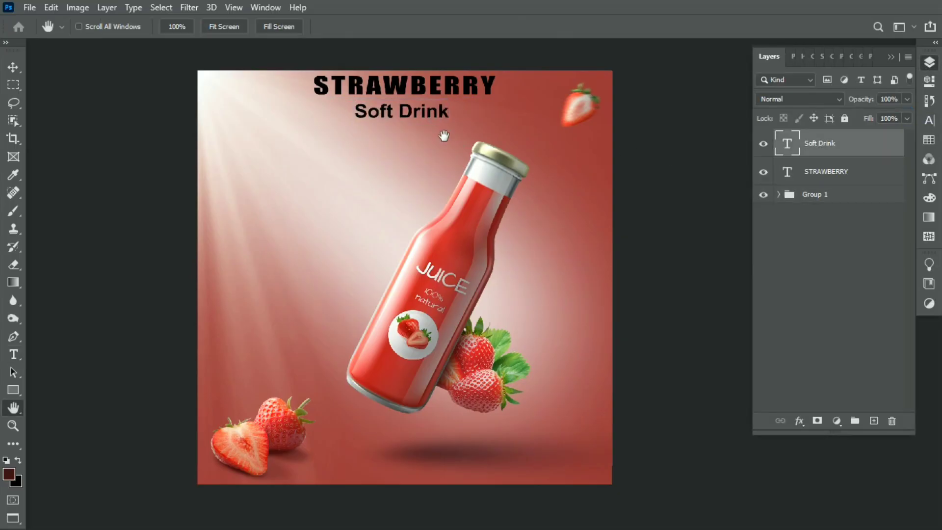
pyautogui.press('v')
pyautogui.hotkey('ctrl', 'a')
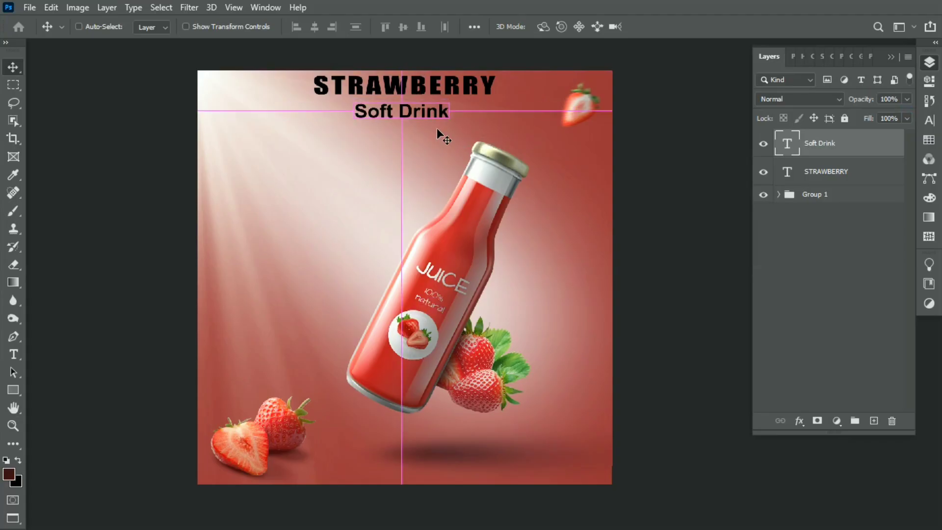
pyautogui.click(317, 30)
pyautogui.hotkey('ctrl', 'd')
# Nudge the subtitle up toward STRAWBERRY and scale it slightly larger
pyautogui.hotkey('ctrl', 't')
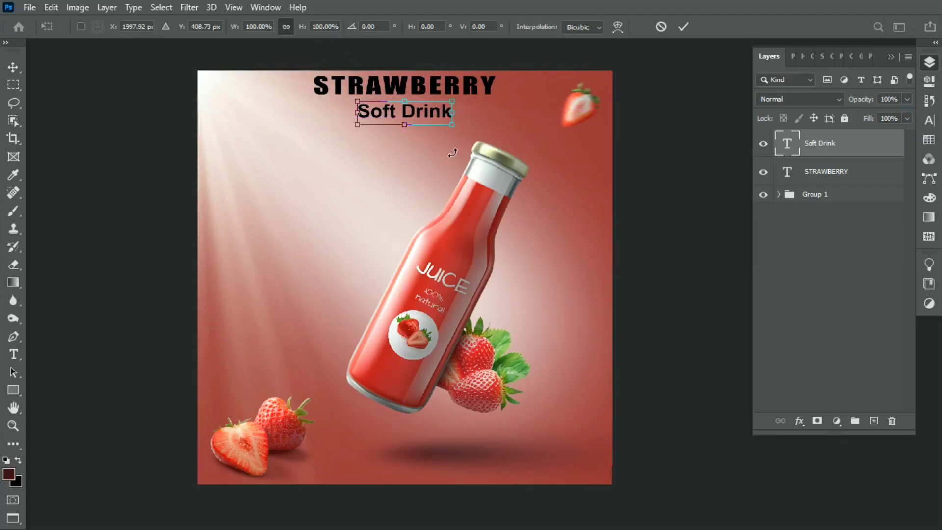
pyautogui.press('Up')
pyautogui.press('Up')
pyautogui.press('Up')
pyautogui.press('Up')
pyautogui.press('Up')
pyautogui.press('Up')
pyautogui.press('Up')
pyautogui.press('Up')
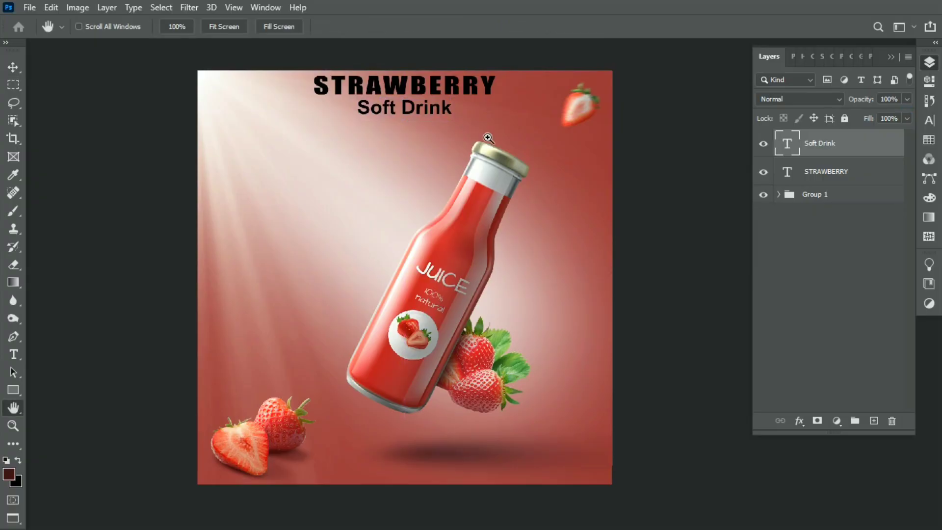
pyautogui.press('Return')
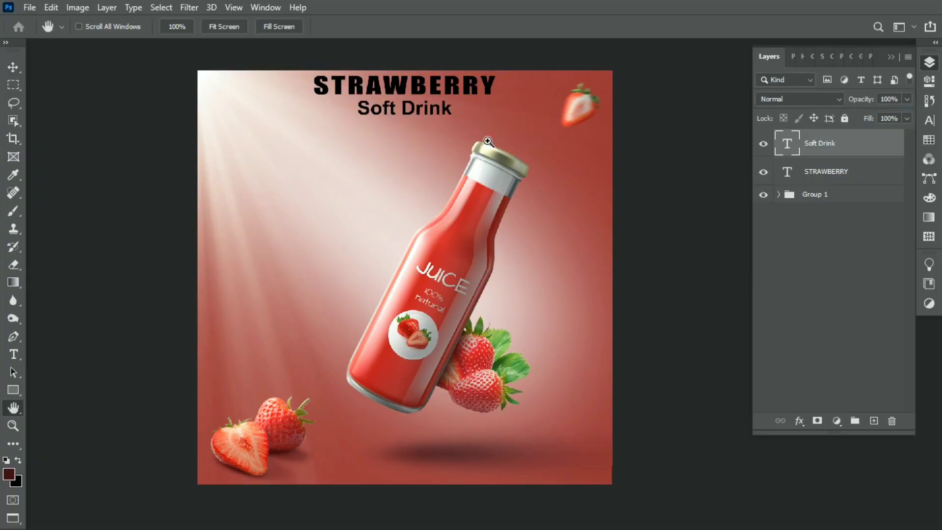
pyautogui.hotkey('ctrl', 't')
pyautogui.moveTo(453, 121); pyautogui.dragTo(455, 123)
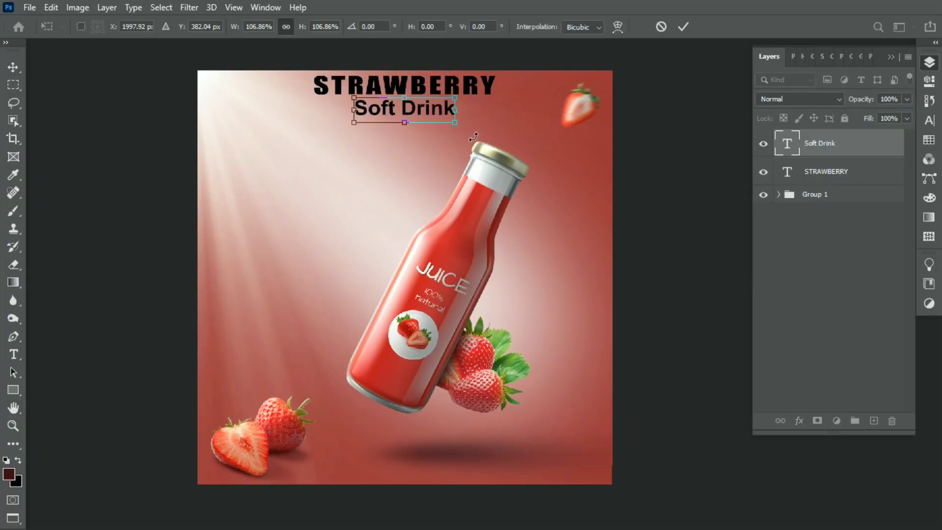
pyautogui.press('Return')
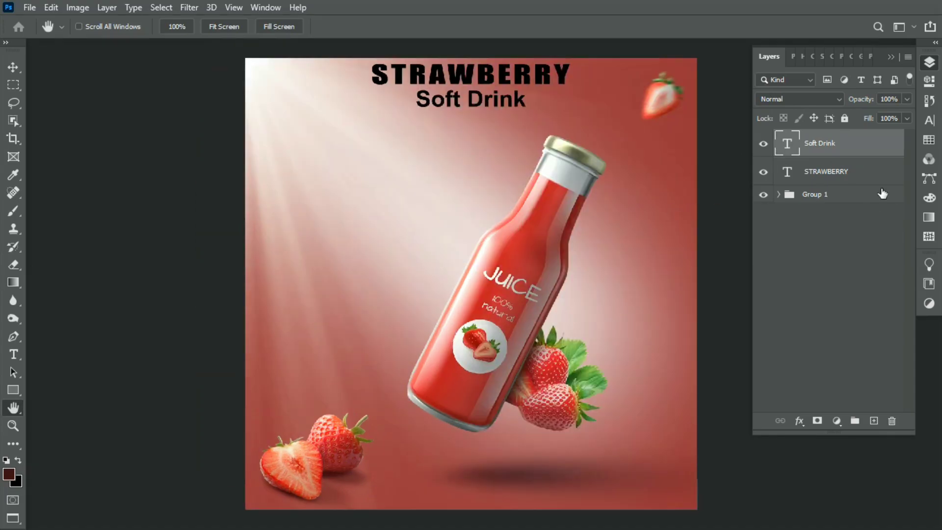
pyautogui.click(875, 177)
# Add a Gradient Overlay to the STRAWBERRY title using the orange-yellow-orange preset
pyautogui.rightClick(875, 176)
pyautogui.click(559, 135)
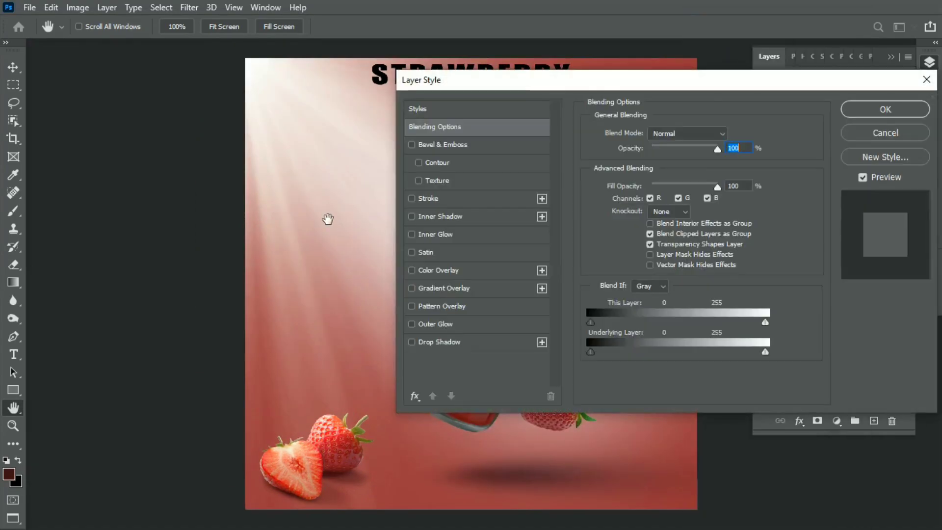
pyautogui.moveTo(327, 217); pyautogui.dragTo(123, 221)
pyautogui.click(444, 288)
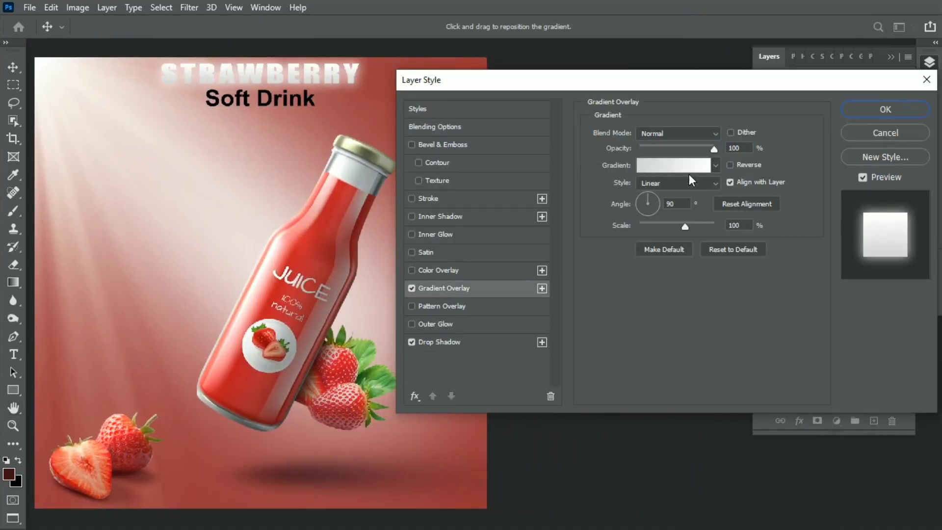
pyautogui.click(689, 175)
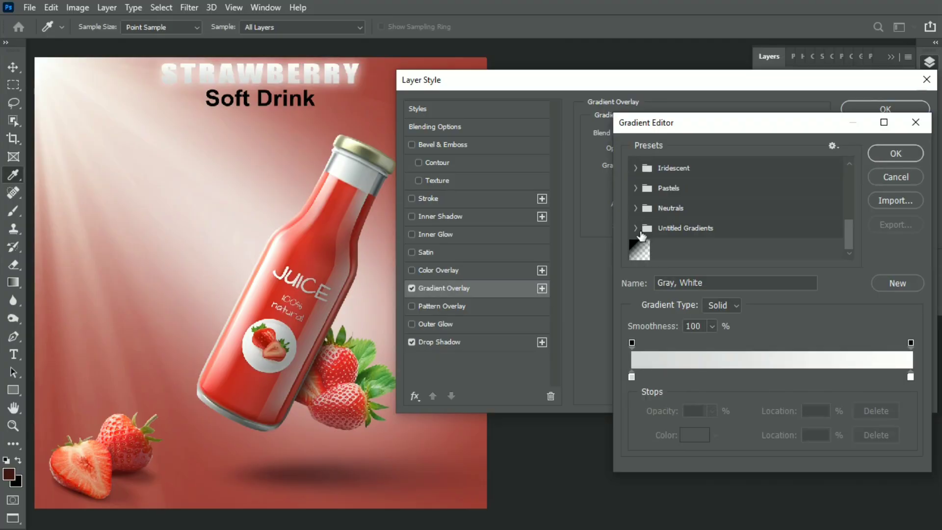
pyautogui.click(640, 232)
pyautogui.click(815, 204)
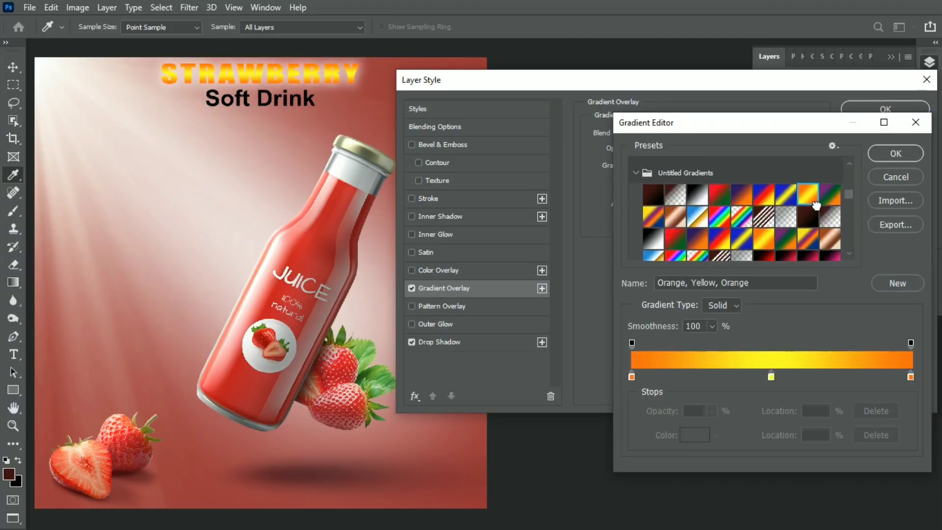
# Set the left gradient stop to a sampled red and the middle stop to light pink
pyautogui.click(633, 377)
pyautogui.click(317, 259)
pyautogui.click(771, 379)
pyautogui.click(695, 435)
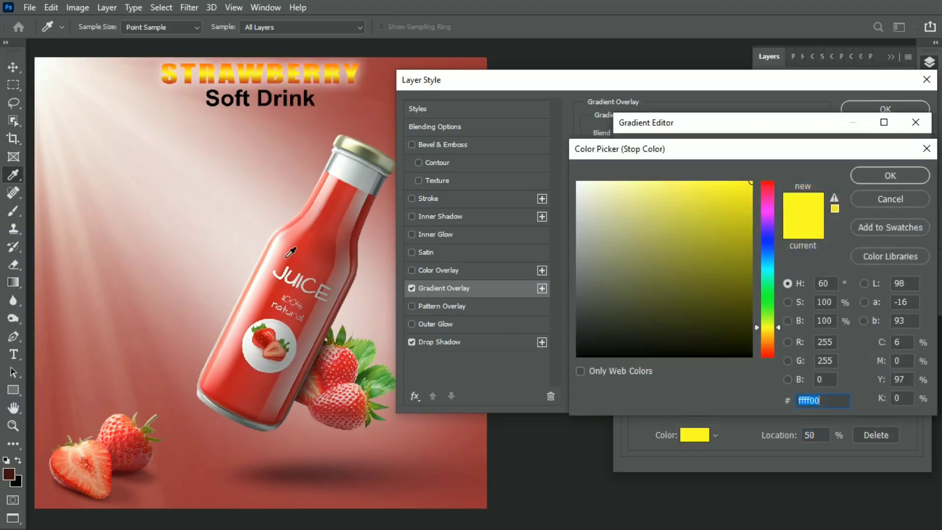
pyautogui.click(627, 186)
pyautogui.click(890, 175)
# Set the right stop to a sampled dark red and resample a red for the middle stop
pyautogui.doubleClick(911, 376)
pyautogui.click(342, 263)
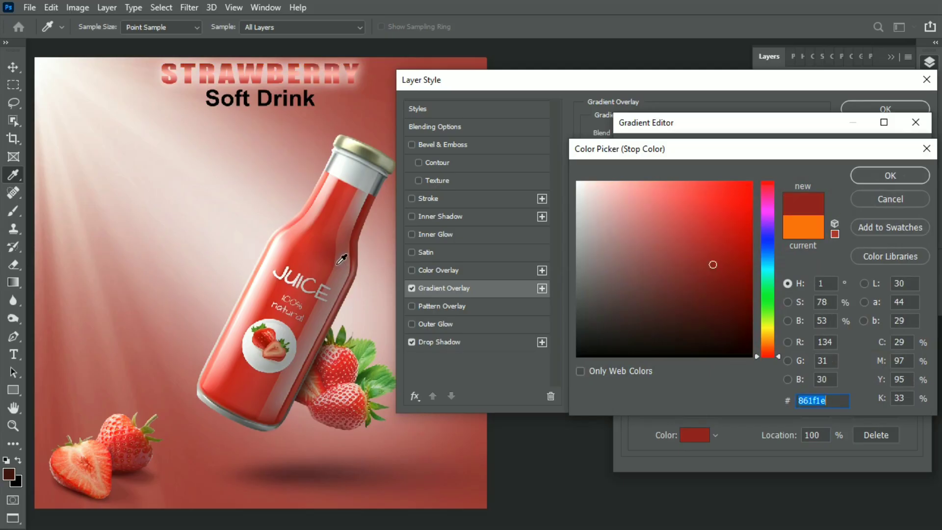
pyautogui.click(332, 246)
pyautogui.click(891, 175)
pyautogui.doubleClick(770, 377)
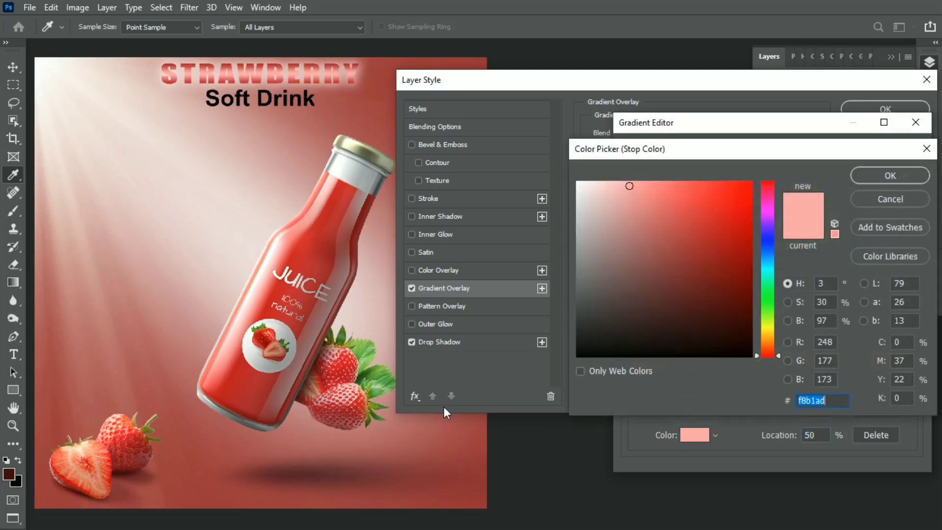
pyautogui.click(236, 377)
pyautogui.click(236, 378)
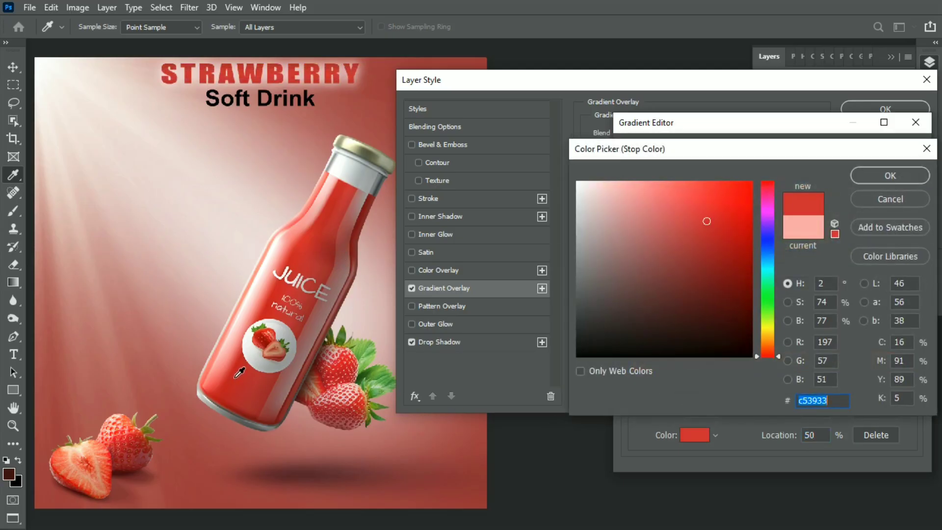
pyautogui.press('Return')
# Give the left and right stops the same darker red via a copied colour code
pyautogui.click(632, 376)
pyautogui.click(703, 435)
pyautogui.click(729, 246)
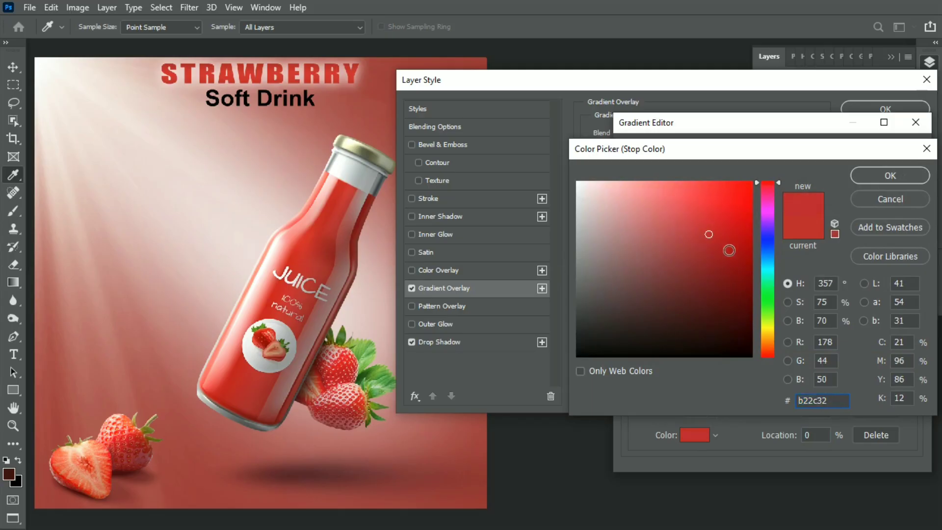
pyautogui.rightClick(822, 400)
pyautogui.click(810, 271)
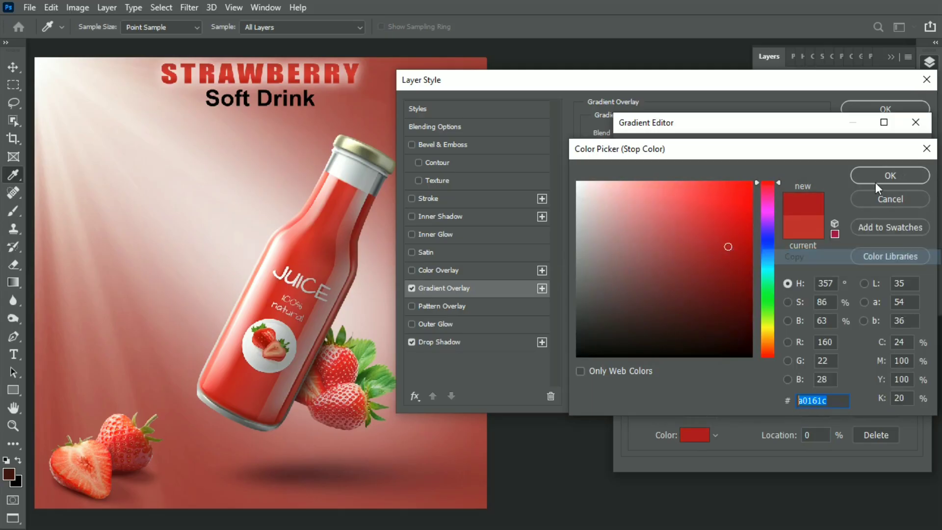
pyautogui.click(878, 178)
pyautogui.doubleClick(911, 376)
pyautogui.rightClick(822, 401)
pyautogui.click(829, 254)
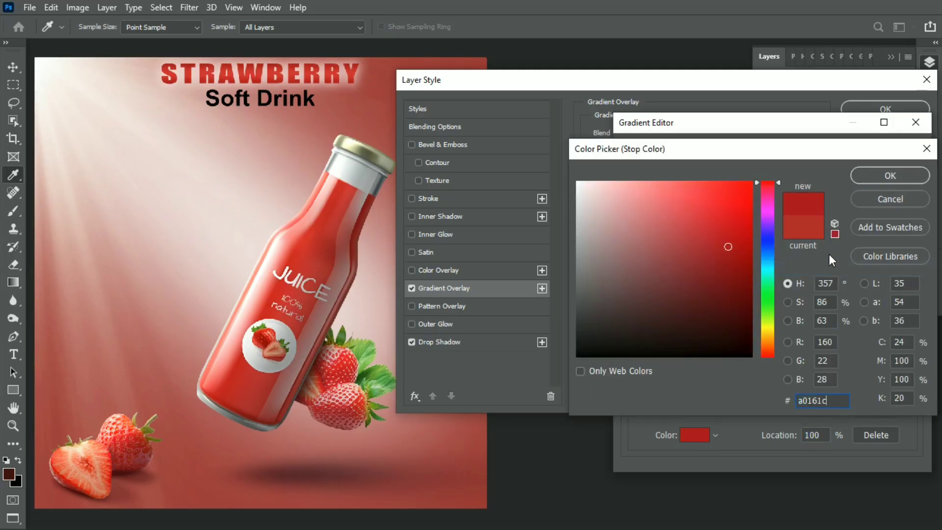
pyautogui.click(882, 178)
# Add a pinkish-red middle stop and confirm the red gradient
pyautogui.click(773, 378)
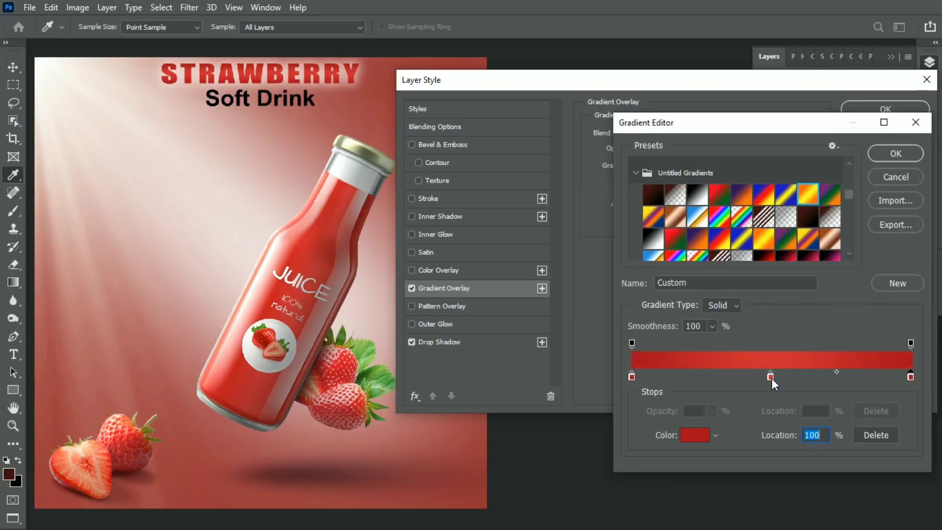
pyautogui.doubleClick(773, 378)
pyautogui.moveTo(766, 307); pyautogui.dragTo(768, 184)
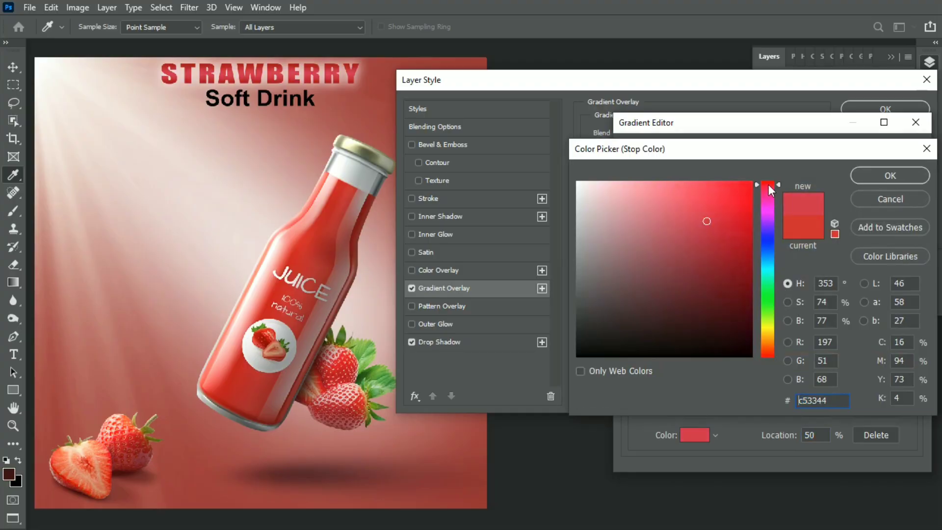
pyautogui.click(698, 224)
pyautogui.press('BackSpace')
pyautogui.write('6')
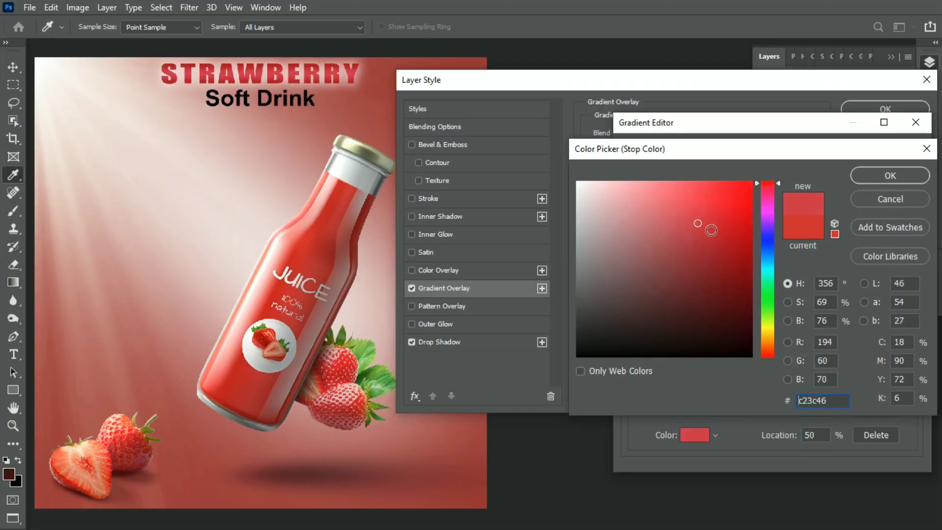
pyautogui.click(888, 176)
pyautogui.click(891, 151)
# Set the title's Bevel & Emboss angle to 141° and soften it slightly
pyautogui.click(491, 145)
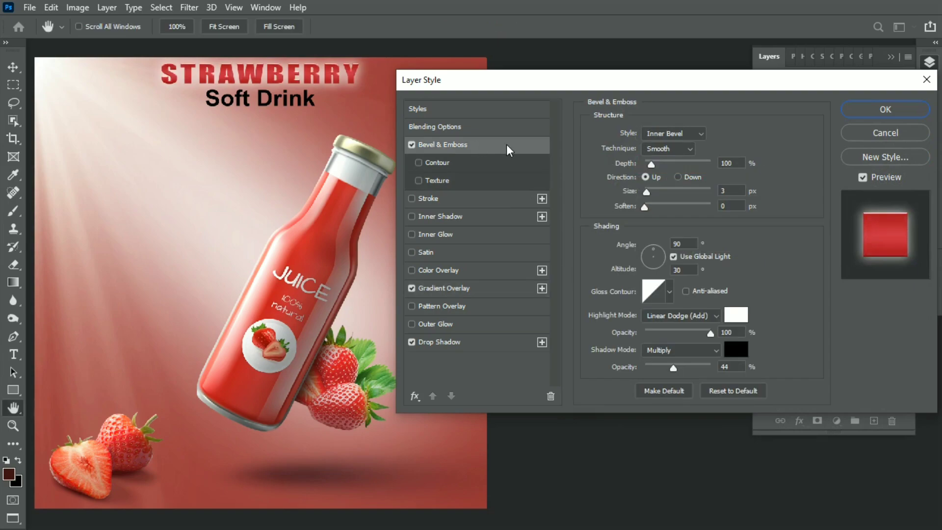
pyautogui.click(647, 252)
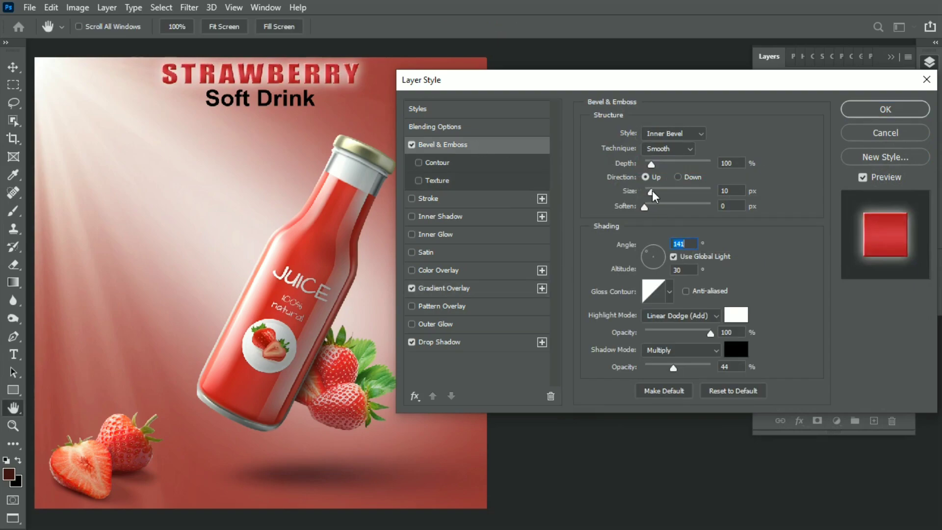
pyautogui.moveTo(647, 192)
pyautogui.mouseDown()
pyautogui.moveTo(654, 206)
pyautogui.moveTo(647, 190)
pyautogui.mouseUp()
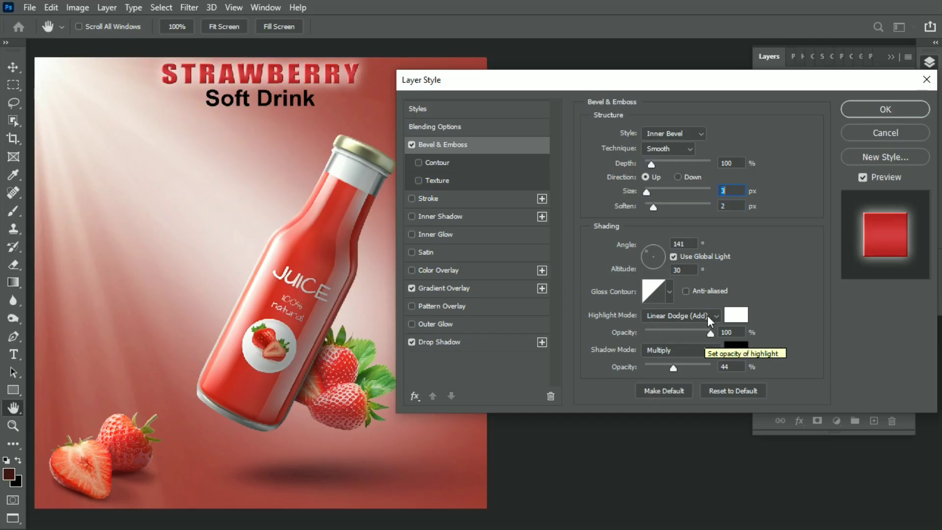
# Review the gradient's left and middle stop colours, keeping them unchanged
pyautogui.click(470, 295)
pyautogui.click(631, 377)
pyautogui.click(695, 435)
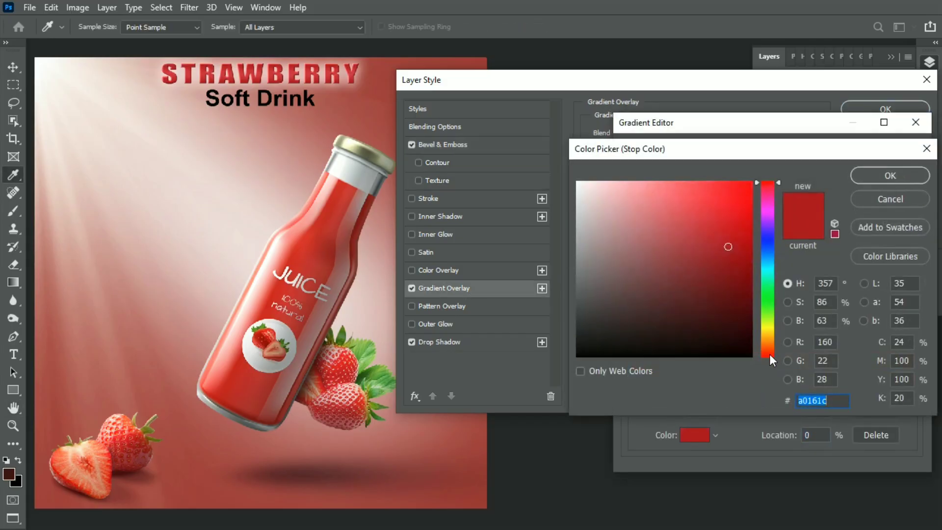
pyautogui.click(878, 197)
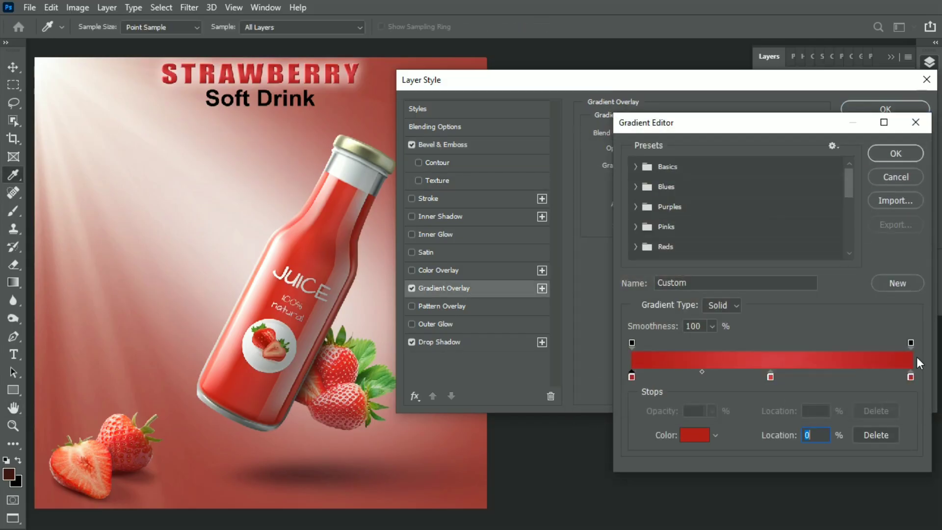
pyautogui.click(695, 435)
pyautogui.click(892, 199)
pyautogui.click(771, 376)
pyautogui.click(695, 435)
pyautogui.click(892, 174)
pyautogui.click(896, 153)
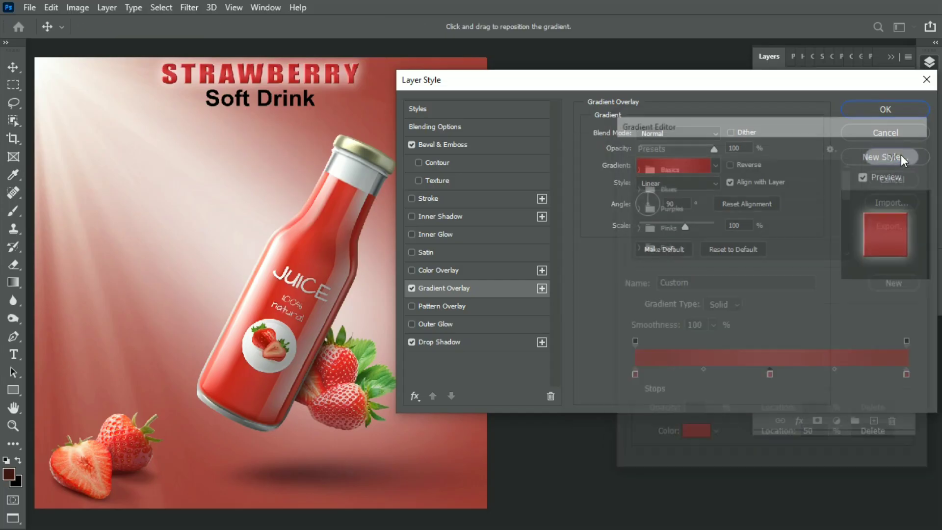
# Set bevel highlight opacity 53%, shadow opacity 22%, and drop shadow size 150 px, then apply
pyautogui.click(441, 144)
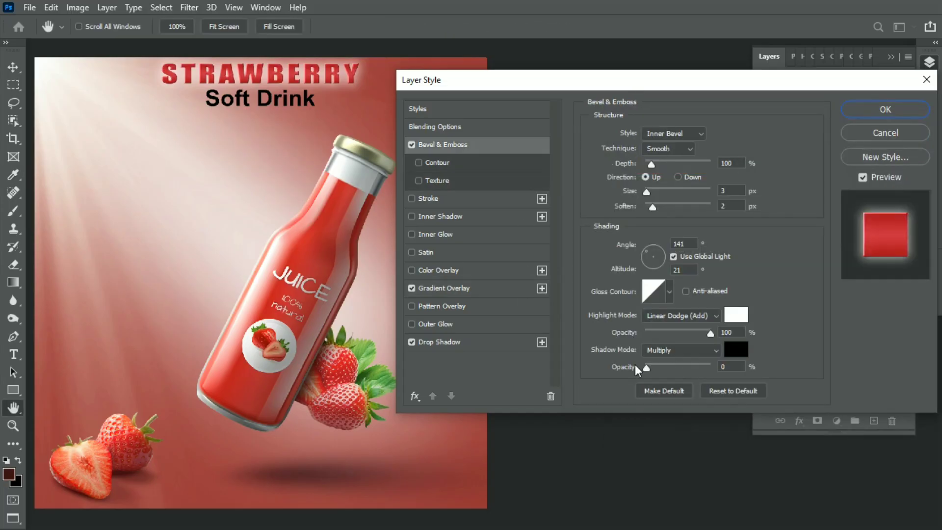
pyautogui.moveTo(647, 368); pyautogui.dragTo(661, 368)
pyautogui.moveTo(644, 332); pyautogui.dragTo(680, 333)
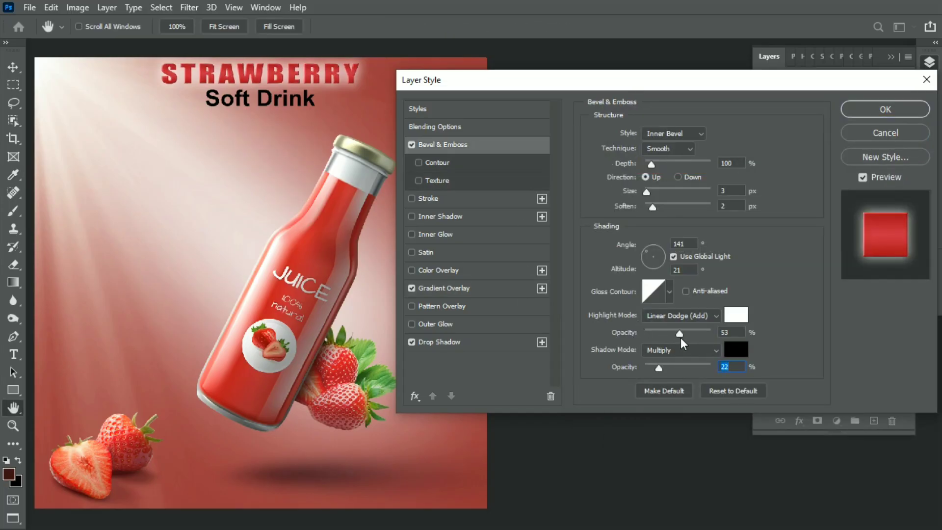
pyautogui.click(439, 342)
pyautogui.moveTo(676, 226); pyautogui.dragTo(682, 228)
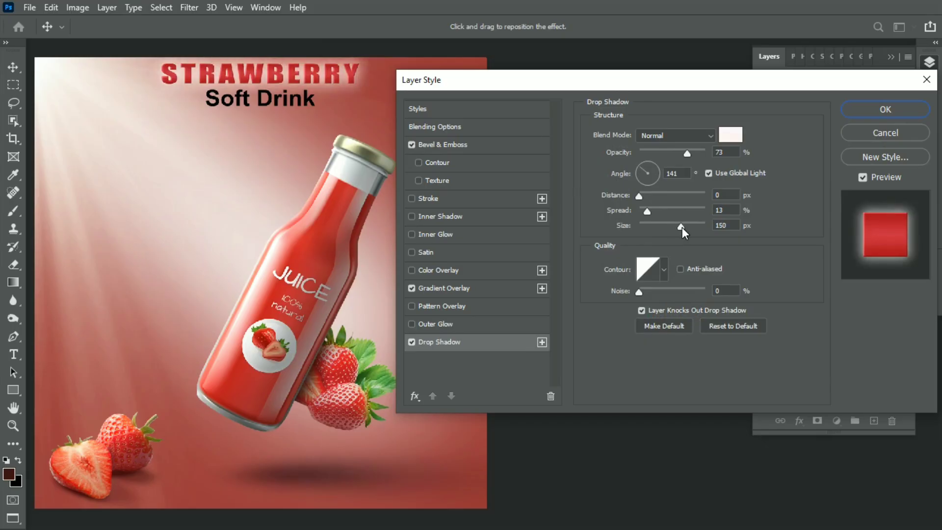
pyautogui.click(874, 110)
pyautogui.doubleClick(844, 142)
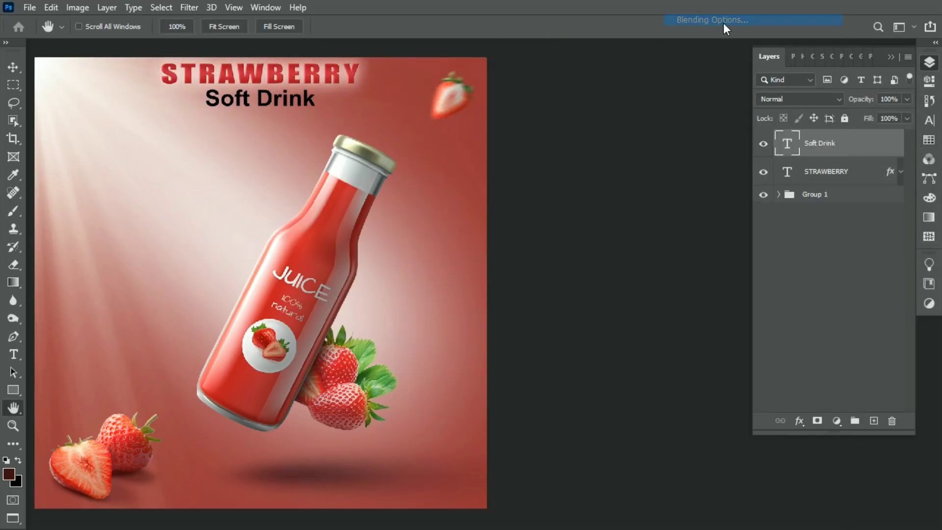
# Add a drop shadow and a dark green Color Overlay sampled from the leaves to Soft Drink
pyautogui.click(458, 342)
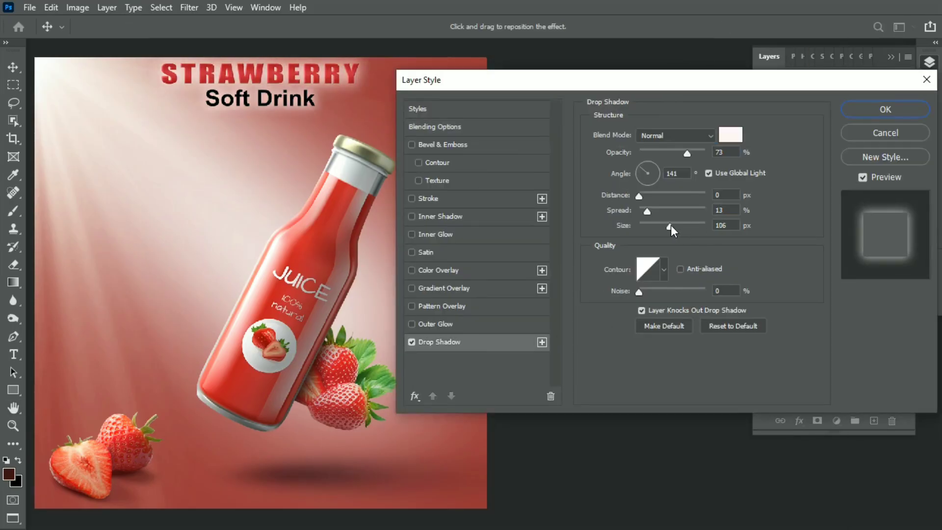
pyautogui.moveTo(670, 225); pyautogui.dragTo(677, 226)
pyautogui.click(481, 269)
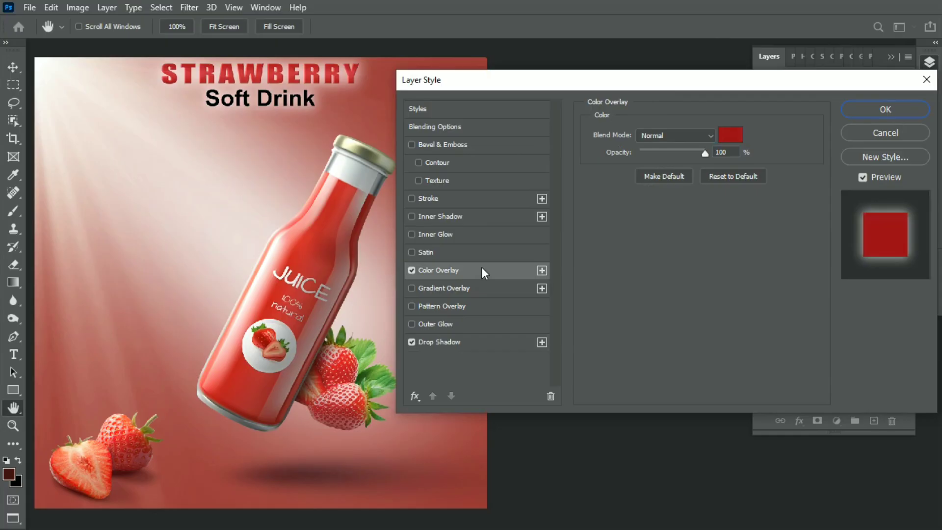
pyautogui.click(730, 134)
pyautogui.click(371, 376)
pyautogui.moveTo(710, 298); pyautogui.dragTo(745, 324)
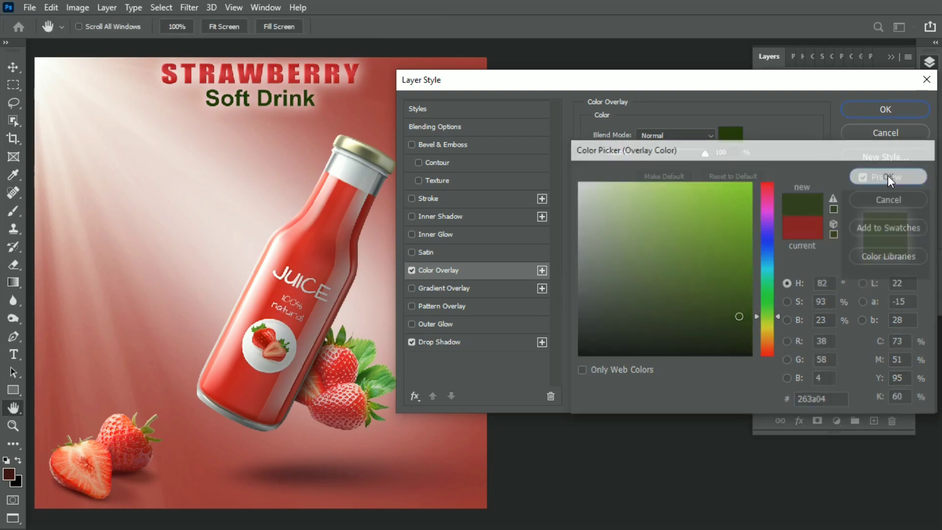
pyautogui.click(890, 175)
# Turn the subtitle's drop shadow into a soft glow: opacity 100, distance 0, size 79
pyautogui.click(439, 342)
pyautogui.moveTo(711, 226); pyautogui.dragTo(678, 227)
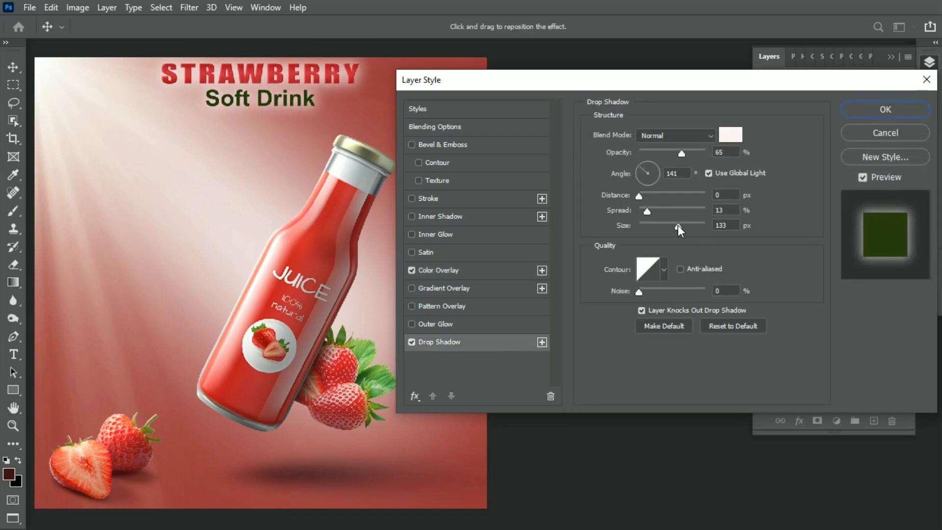
pyautogui.moveTo(682, 153); pyautogui.dragTo(687, 153)
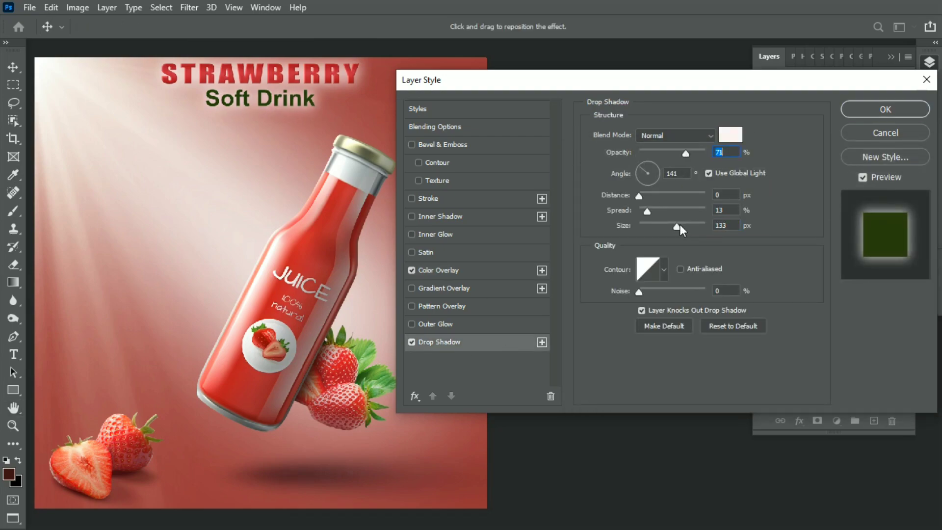
pyautogui.moveTo(679, 226); pyautogui.dragTo(649, 226)
pyautogui.moveTo(648, 211)
pyautogui.mouseDown()
pyautogui.moveTo(674, 211)
pyautogui.moveTo(649, 195)
pyautogui.mouseUp()
pyautogui.click(648, 194)
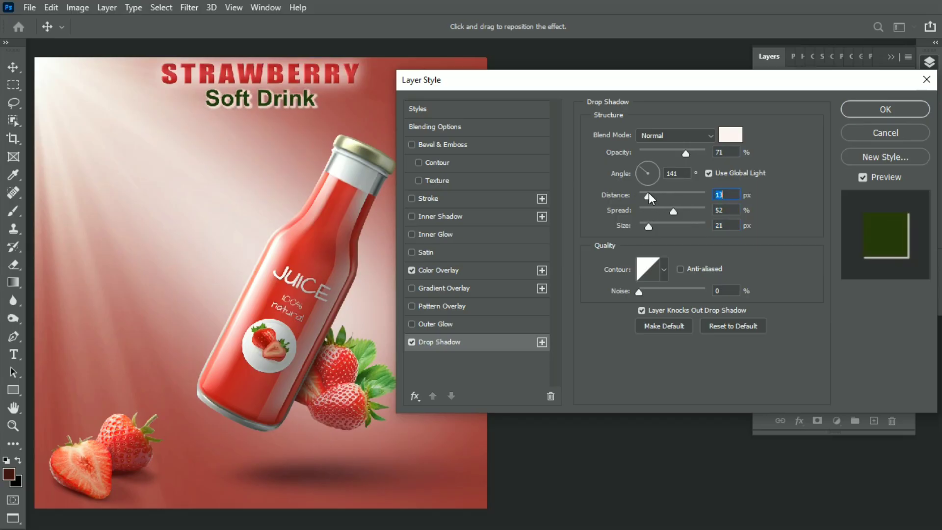
pyautogui.moveTo(649, 226); pyautogui.dragTo(639, 225)
pyautogui.press('Up')
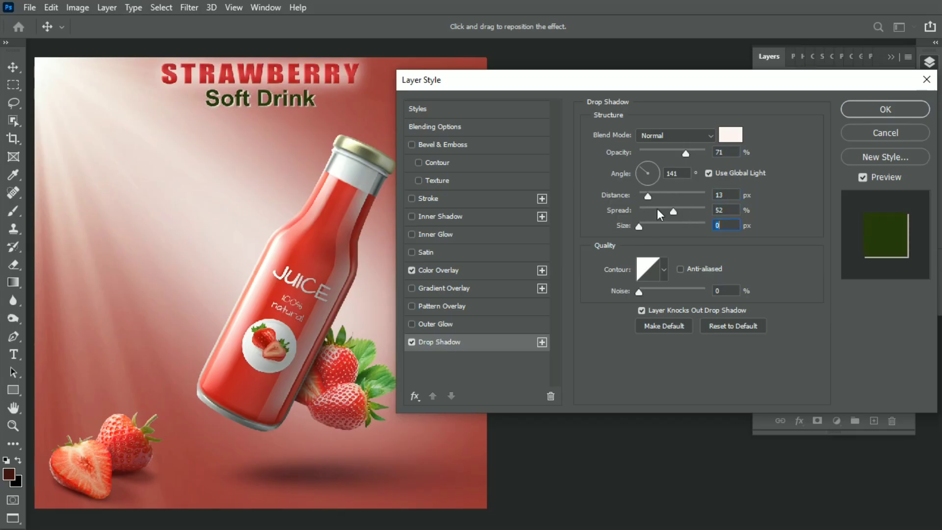
pyautogui.press('Up')
pyautogui.moveTo(687, 154); pyautogui.dragTo(709, 153)
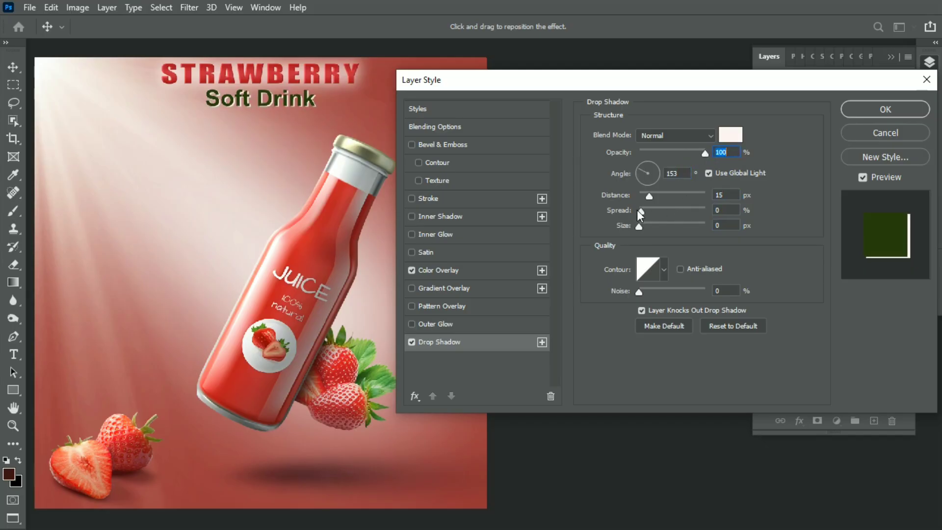
pyautogui.moveTo(652, 193); pyautogui.dragTo(649, 193)
pyautogui.moveTo(639, 225)
pyautogui.mouseDown()
pyautogui.moveTo(631, 228)
pyautogui.moveTo(652, 228)
pyautogui.mouseUp()
pyautogui.moveTo(648, 196); pyautogui.dragTo(628, 193)
pyautogui.moveTo(646, 225)
pyautogui.mouseDown()
pyautogui.moveTo(677, 229)
pyautogui.moveTo(643, 210)
pyautogui.moveTo(663, 226)
pyautogui.mouseUp()
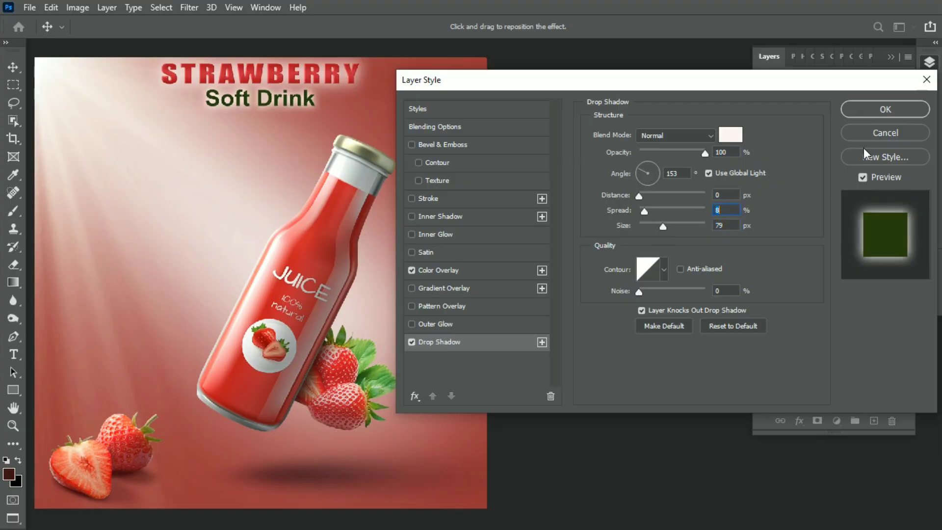
# Keep the dark green overlay colour and apply the subtitle's layer style
pyautogui.click(444, 270)
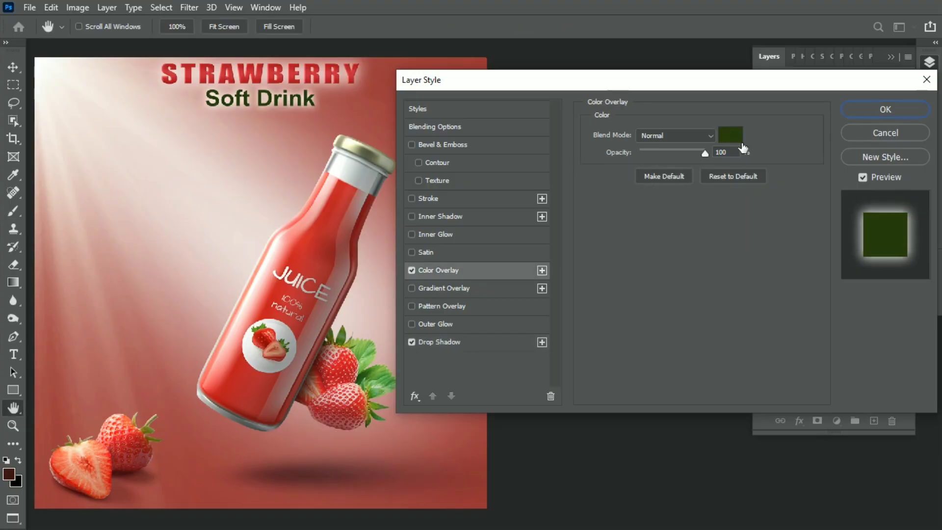
pyautogui.click(731, 134)
pyautogui.click(891, 175)
pyautogui.click(886, 109)
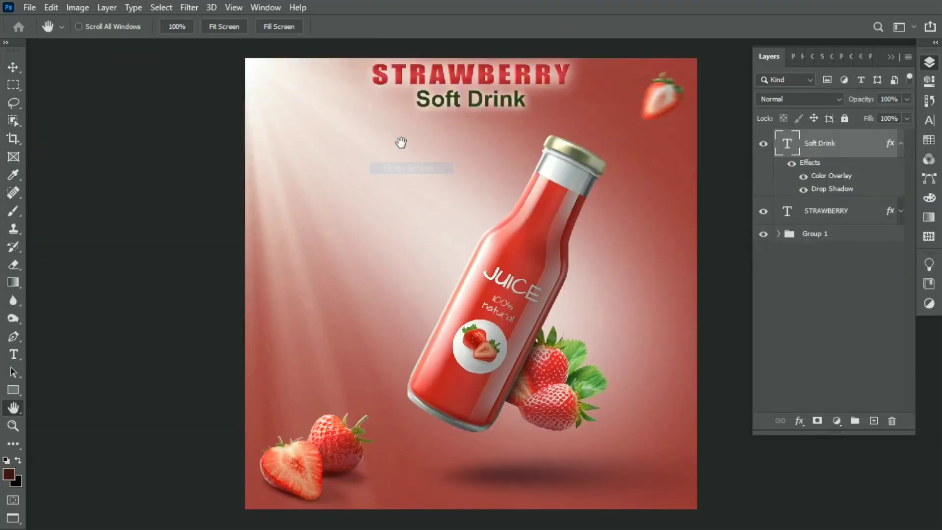
# Commit the pending transform and fit the whole poster on screen
pyautogui.hotkey('ctrl', 't')
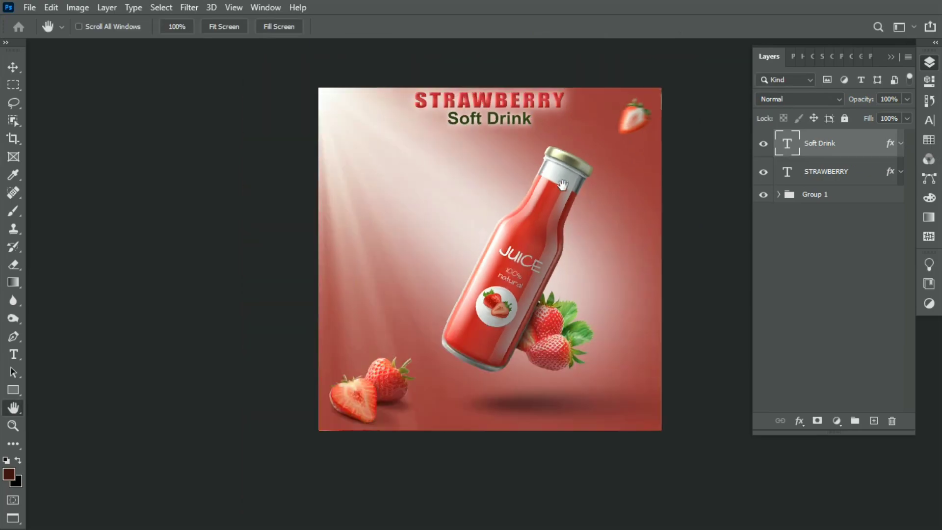
pyautogui.click(850, 177)
pyautogui.press('Return')
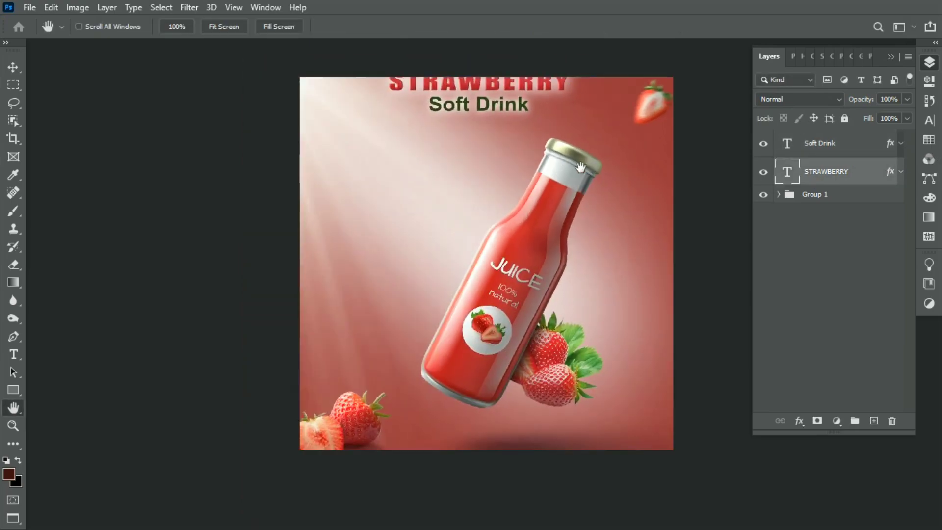
pyautogui.scroll(5, 557, 227)
pyautogui.rightClick(567, 290)
pyautogui.click(584, 295)
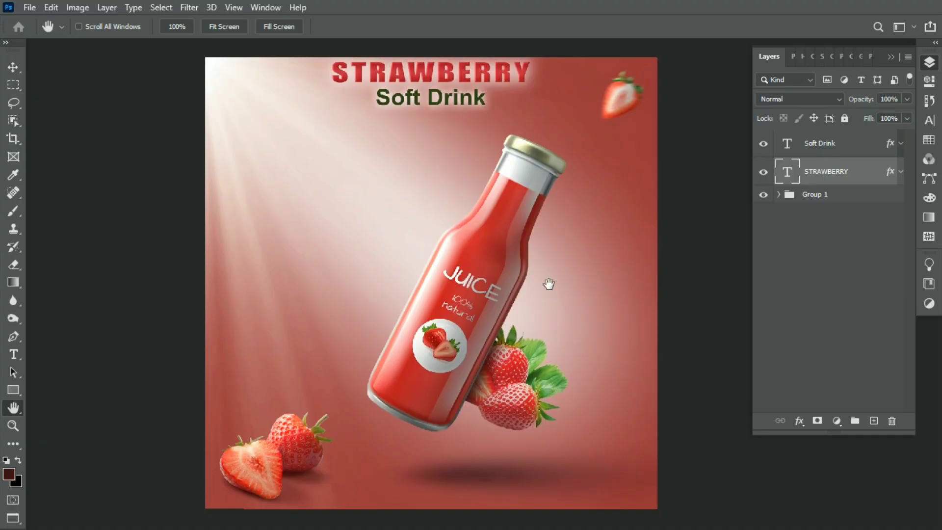
pyautogui.scroll(-2, 549, 283)
pyautogui.scroll(1, 574, 321)
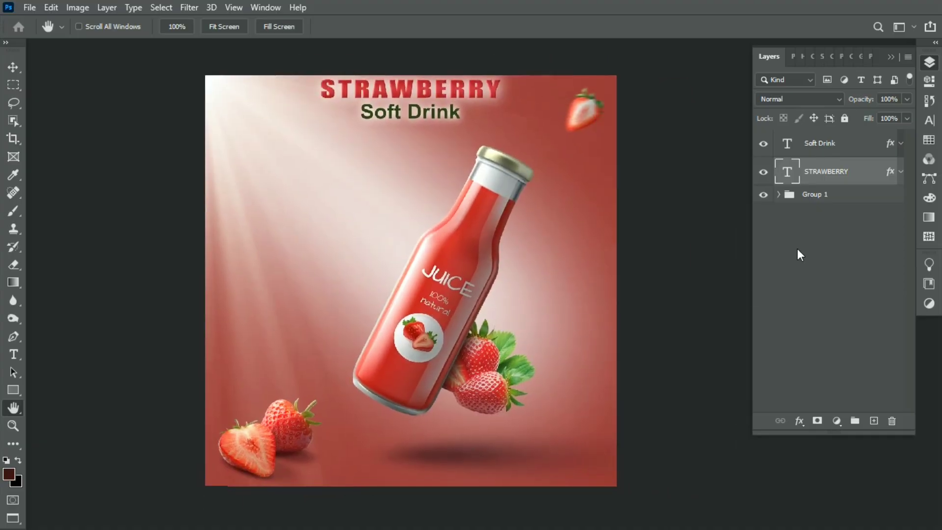
# Duplicate Group 1 and group both title layers into a group named 'text'
pyautogui.click(864, 194)
pyautogui.hotkey('ctrl', 'j')
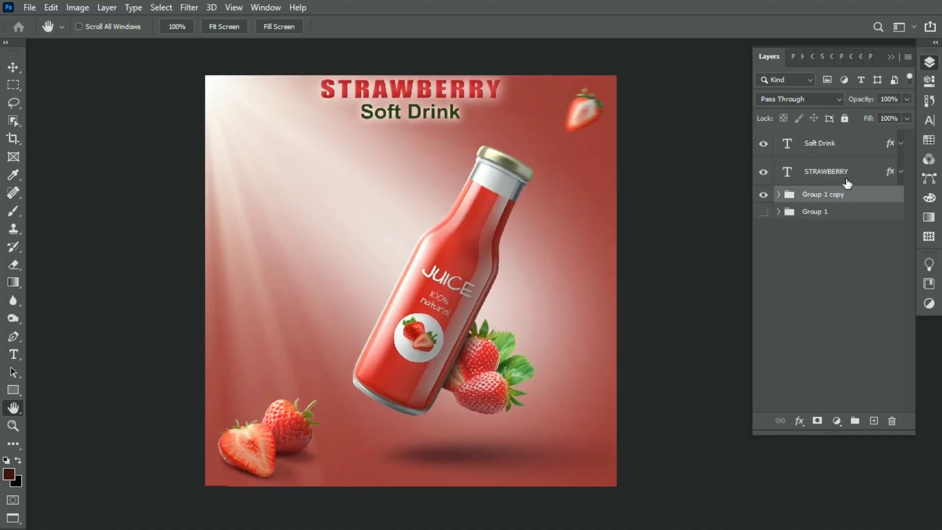
pyautogui.click(848, 183)
pyautogui.keyDown('shift'); pyautogui.click(853, 147); pyautogui.keyUp('shift')
pyautogui.hotkey('ctrl', 'g')
pyautogui.doubleClick(812, 138)
pyautogui.write('tex')
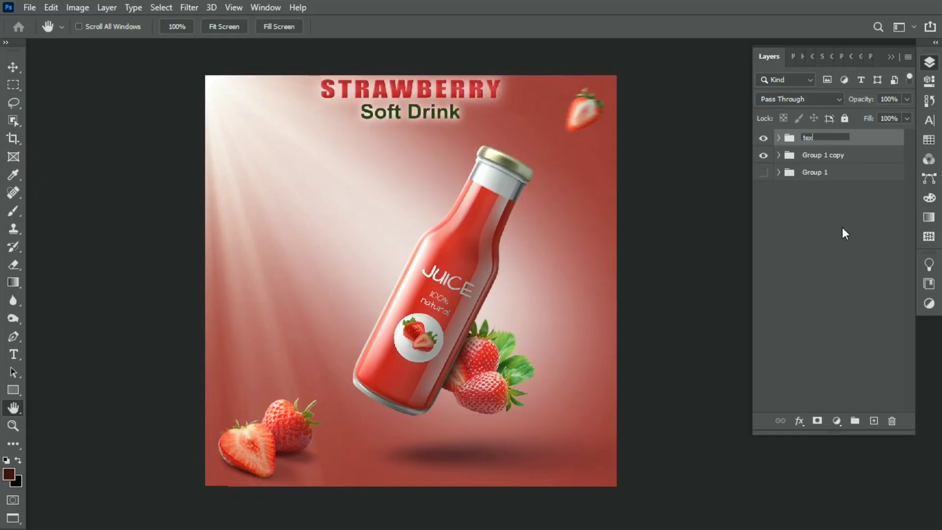
pyautogui.write('t')
pyautogui.press('Return')
# Hide the text group and merge Group 1 and its copy into a single layer
pyautogui.click(764, 138)
pyautogui.click(834, 155)
pyautogui.keyDown('shift'); pyautogui.click(849, 172); pyautogui.keyUp('shift')
pyautogui.rightClick(850, 172)
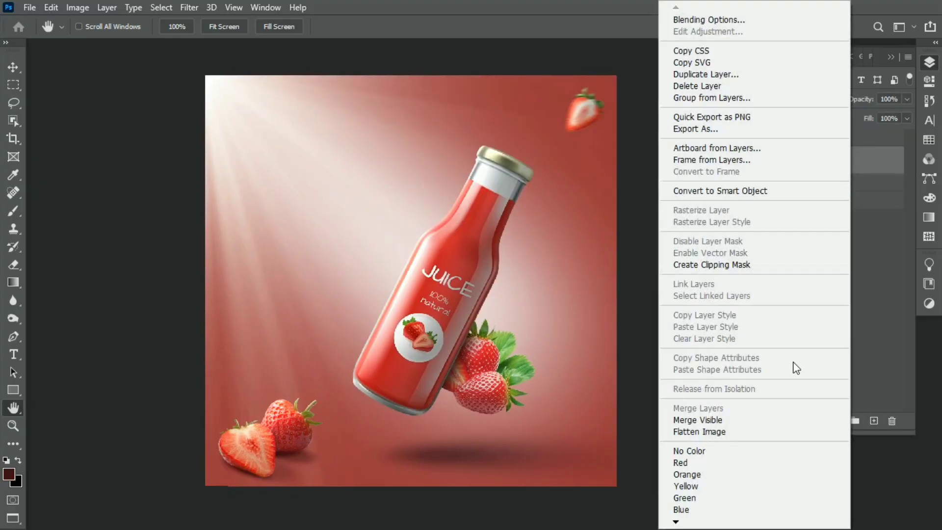
pyautogui.click(785, 420)
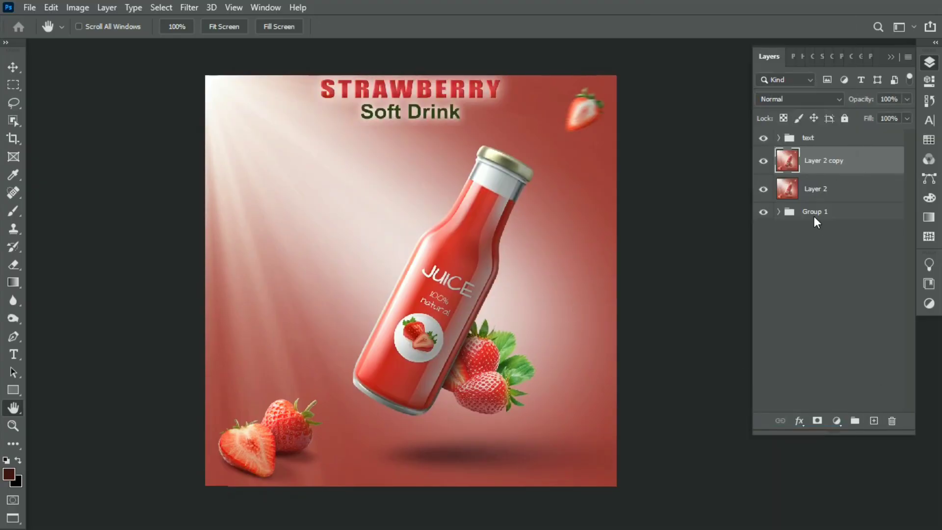
# In Camera Raw, raise Contrast to +20, add texture and slightly boost vibrance and saturation
pyautogui.hotkey('shift', 'ctrl', 'a')
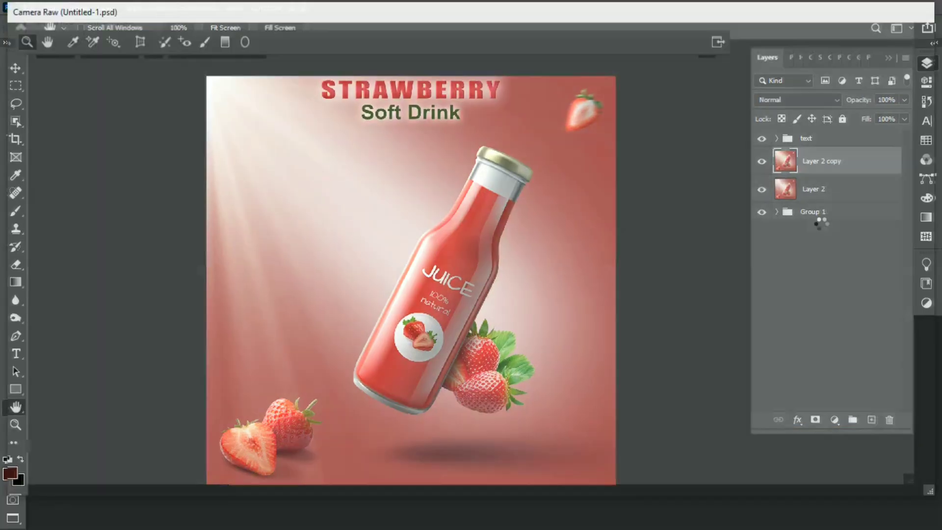
pyautogui.click(837, 151)
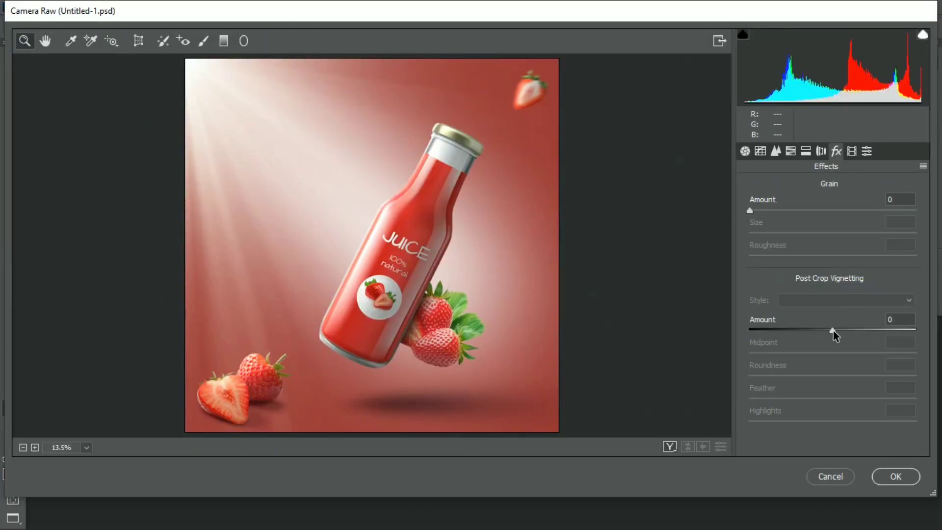
pyautogui.hotkey('ctrl', 'alt', '1')
pyautogui.moveTo(828, 352); pyautogui.dragTo(845, 352)
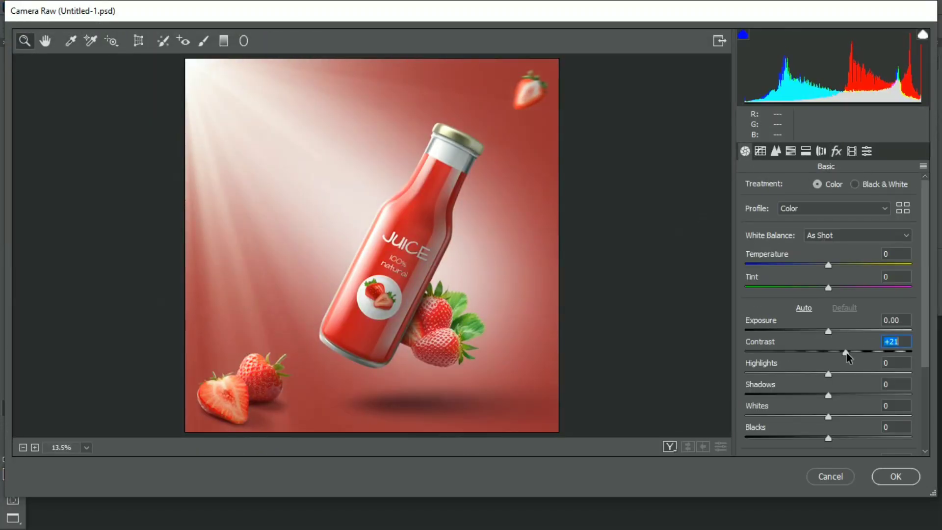
pyautogui.click(830, 331)
pyautogui.scroll(-3, 826, 333)
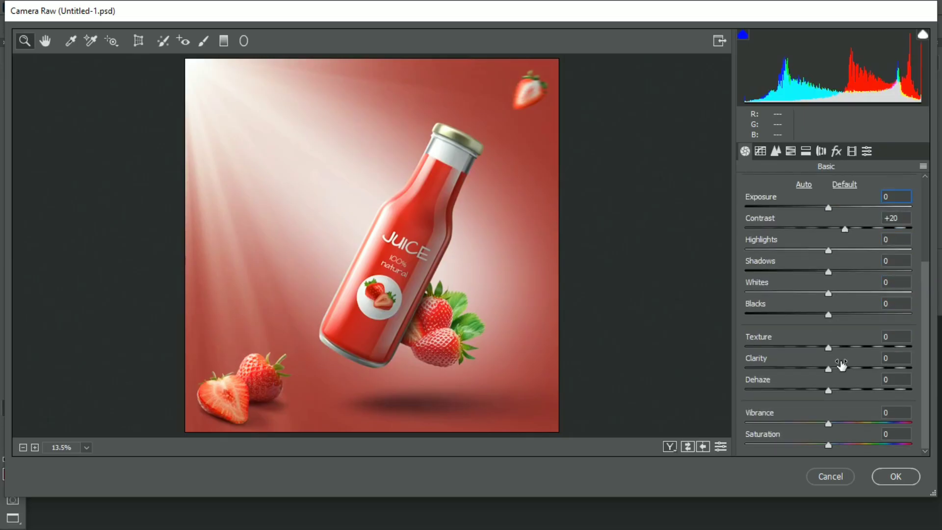
pyautogui.moveTo(829, 347)
pyautogui.mouseDown()
pyautogui.moveTo(837, 347)
pyautogui.moveTo(831, 368)
pyautogui.mouseUp()
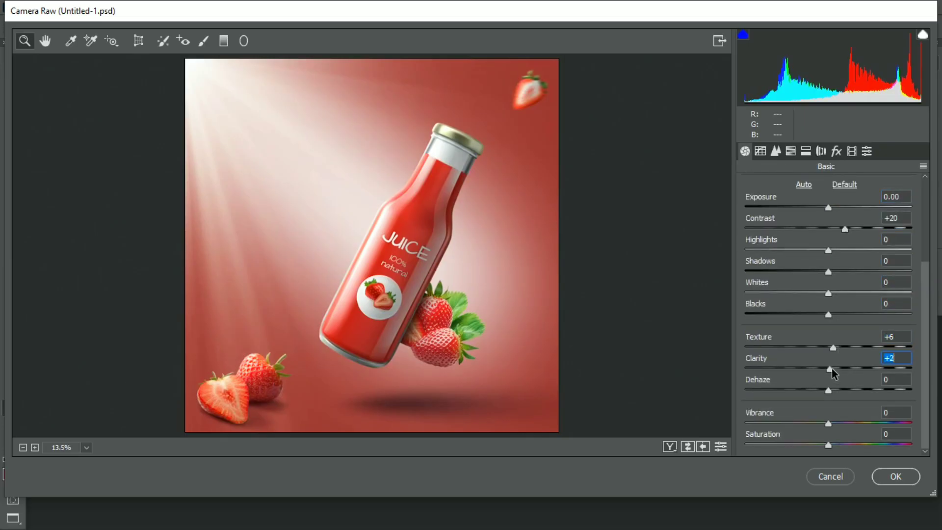
pyautogui.moveTo(869, 440)
pyautogui.mouseDown()
pyautogui.moveTo(877, 440)
pyautogui.moveTo(874, 422)
pyautogui.mouseUp()
pyautogui.scroll(5, 874, 422)
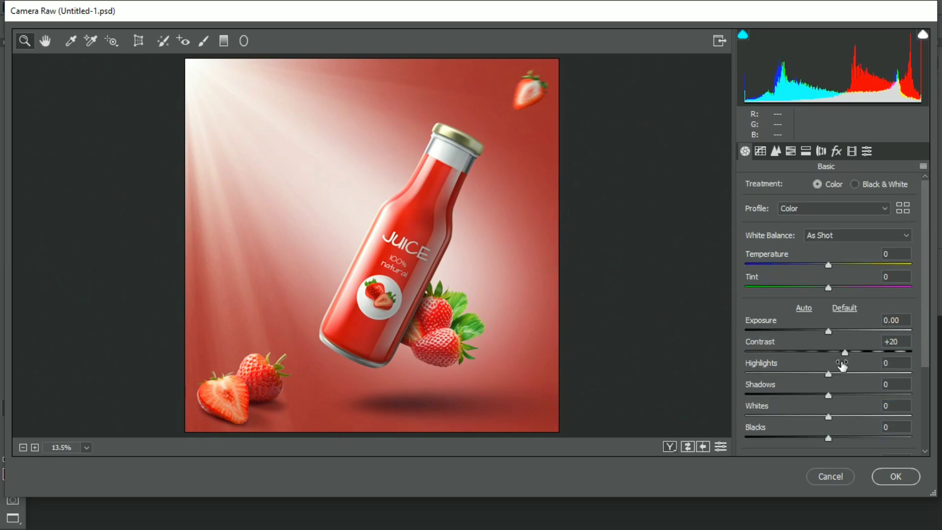
# Increase sharpening and add a -15 post-crop vignette with Highlights 100
pyautogui.click(776, 150)
pyautogui.moveTo(746, 208); pyautogui.dragTo(773, 213)
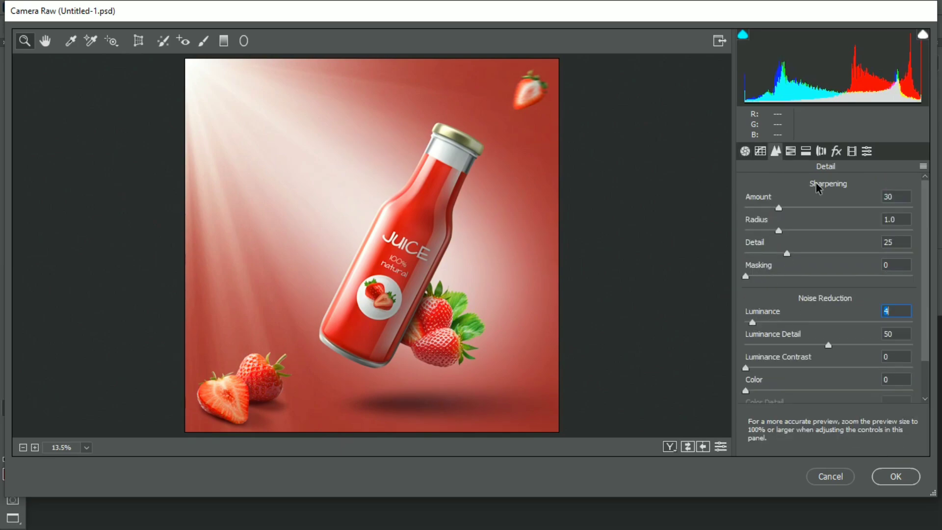
pyautogui.click(852, 151)
pyautogui.click(837, 150)
pyautogui.moveTo(835, 330); pyautogui.dragTo(821, 330)
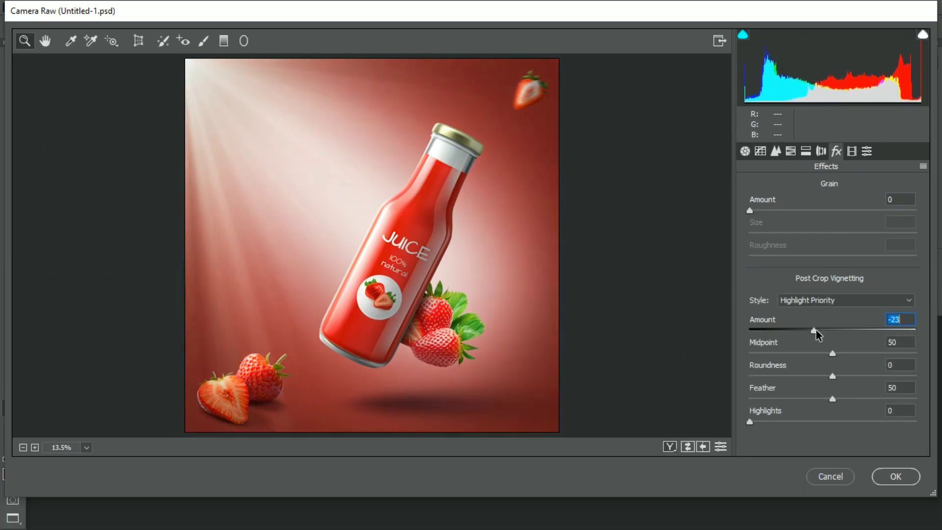
pyautogui.moveTo(820, 331); pyautogui.dragTo(823, 329)
pyautogui.moveTo(819, 422); pyautogui.dragTo(925, 427)
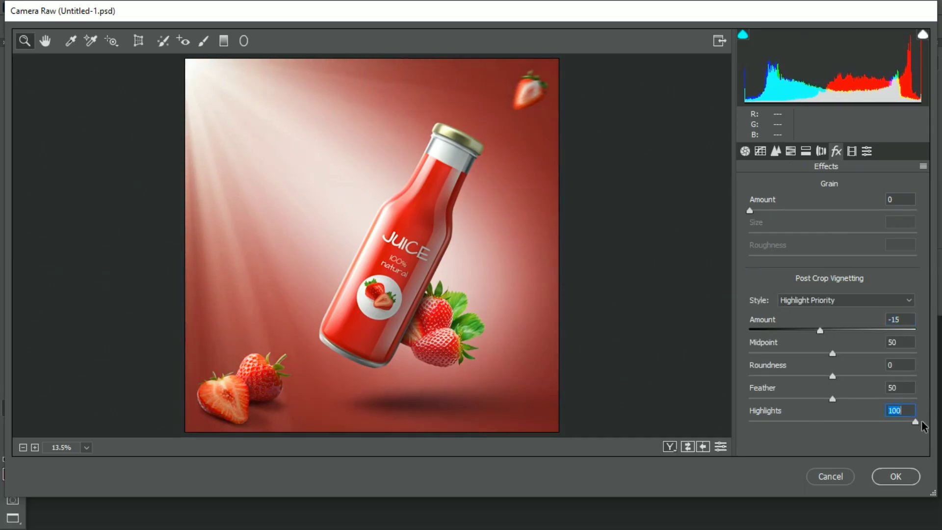
pyautogui.click(747, 151)
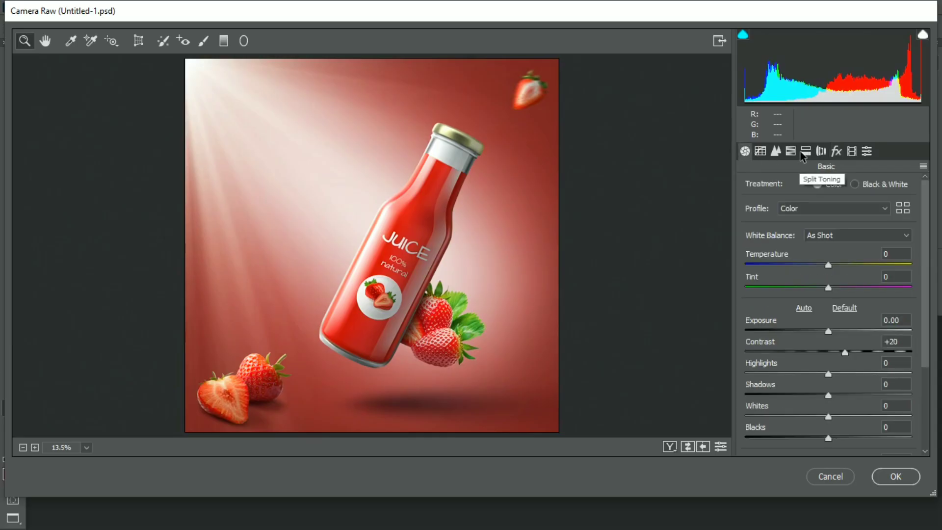
# Split-tone with a red shadow tint at saturation 8 and orange highlights at saturation 3
pyautogui.click(791, 151)
pyautogui.click(806, 151)
pyautogui.click(787, 336)
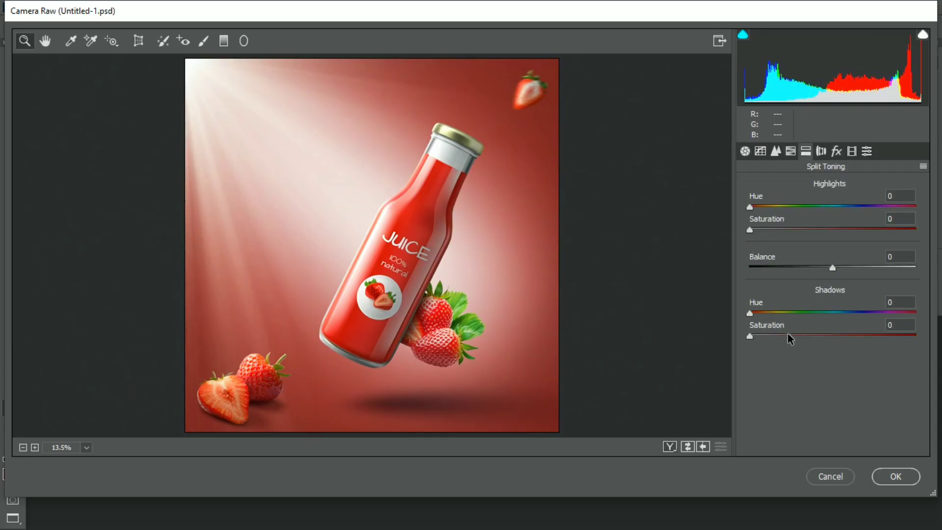
pyautogui.click(913, 313)
pyautogui.click(762, 337)
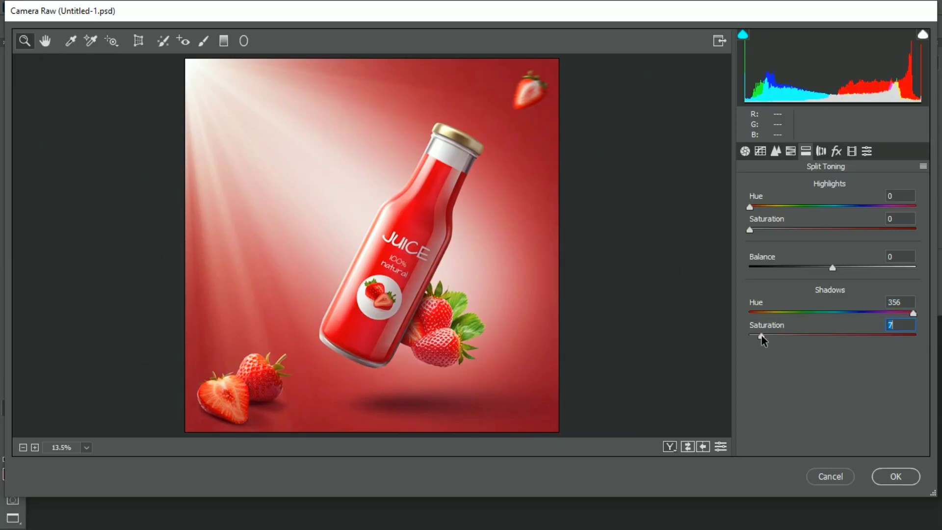
pyautogui.click(775, 229)
pyautogui.click(765, 206)
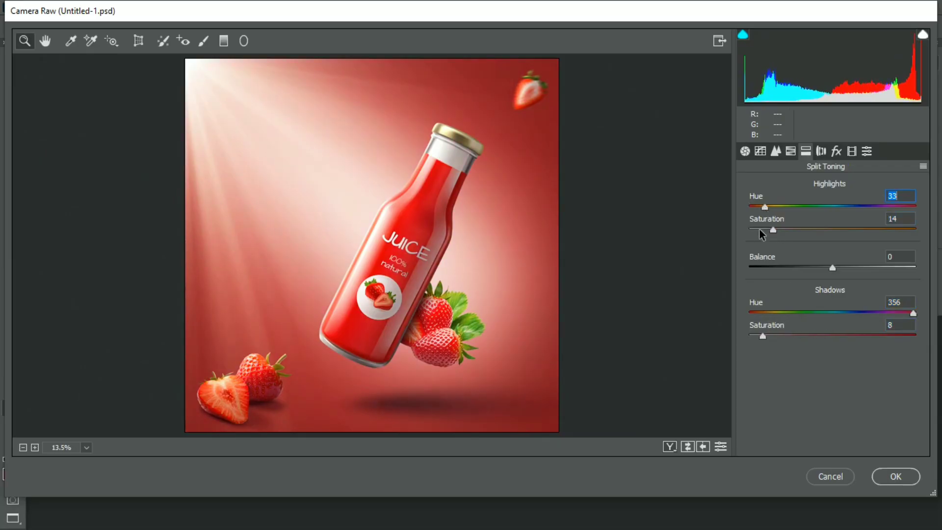
pyautogui.click(756, 229)
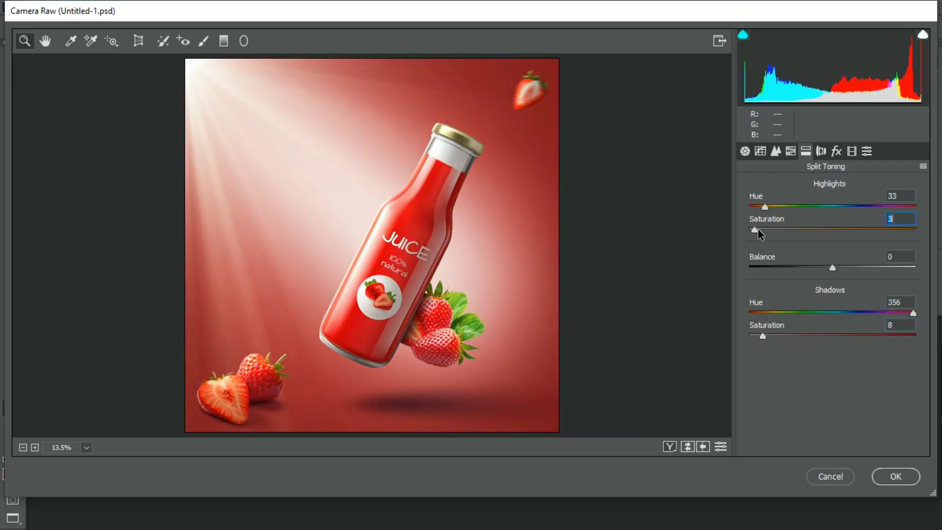
# Set Blue Primary Hue to -2 and lighten the vignette to -12
pyautogui.click(852, 151)
pyautogui.moveTo(875, 403); pyautogui.dragTo(873, 404)
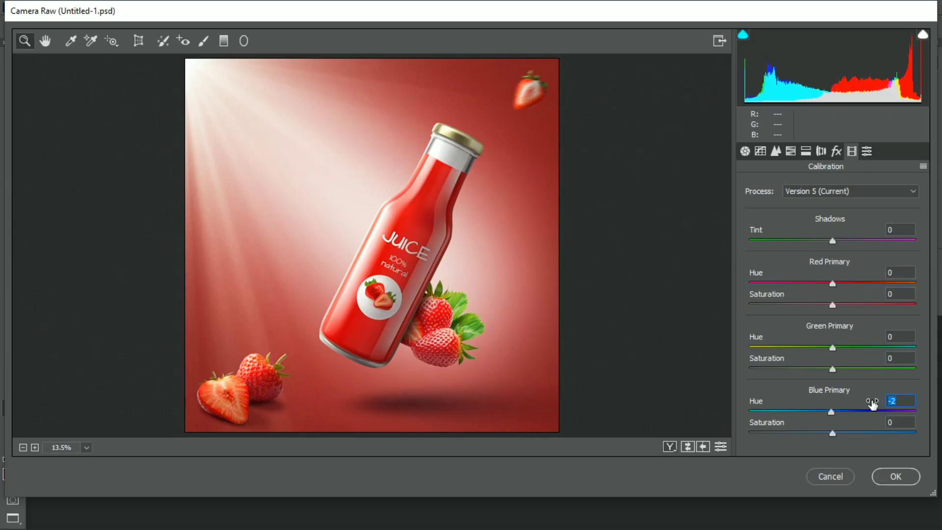
pyautogui.click(841, 152)
pyautogui.click(823, 330)
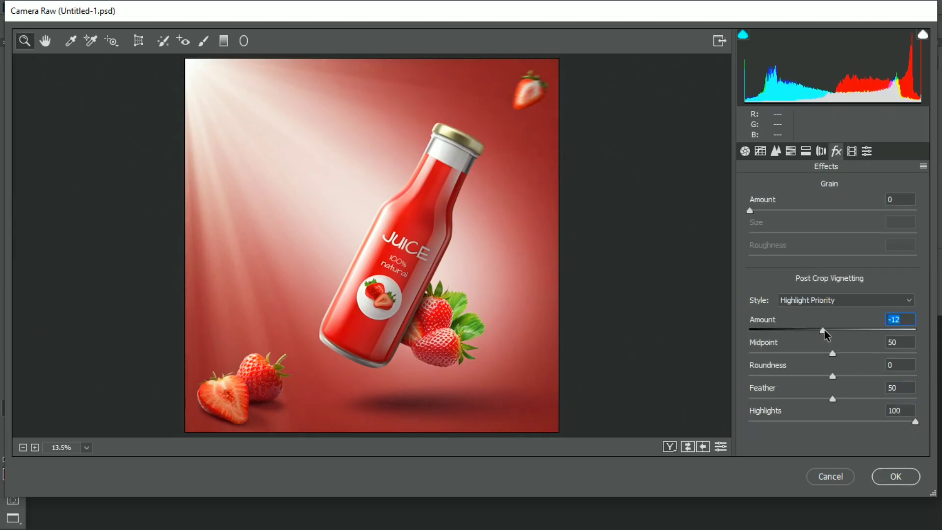
# Darken the greens to -33 luminance, desaturate them, and apply the Camera Raw grade
pyautogui.click(790, 151)
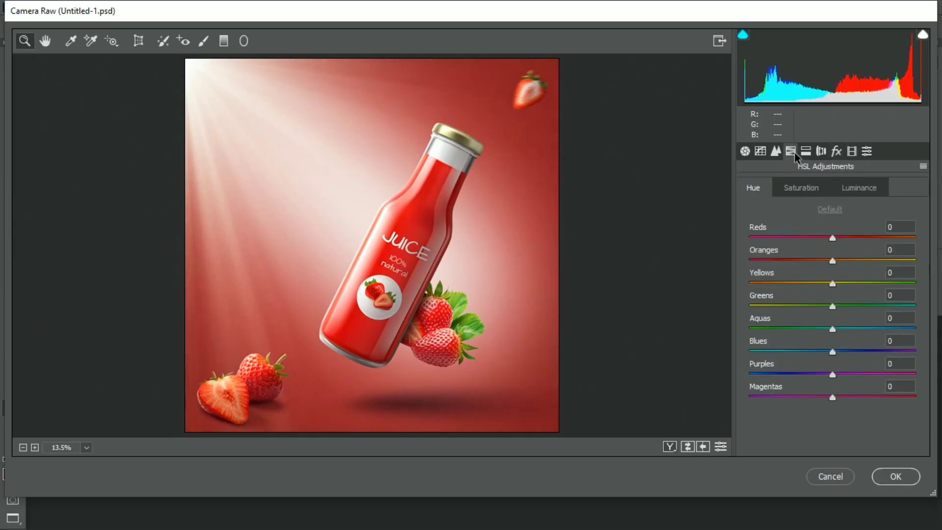
pyautogui.click(819, 152)
pyautogui.click(787, 152)
pyautogui.click(792, 189)
pyautogui.click(859, 188)
pyautogui.moveTo(833, 305); pyautogui.dragTo(804, 306)
pyautogui.click(808, 193)
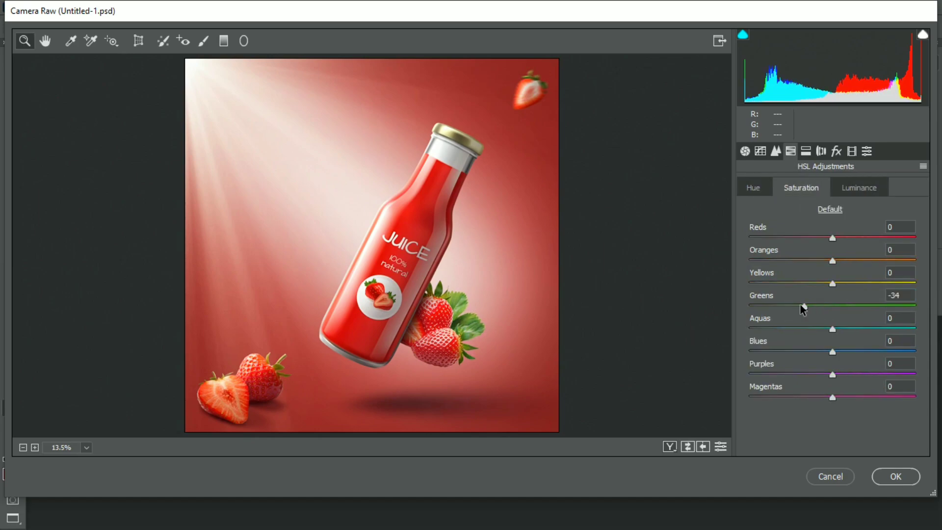
pyautogui.click(763, 194)
pyautogui.click(802, 188)
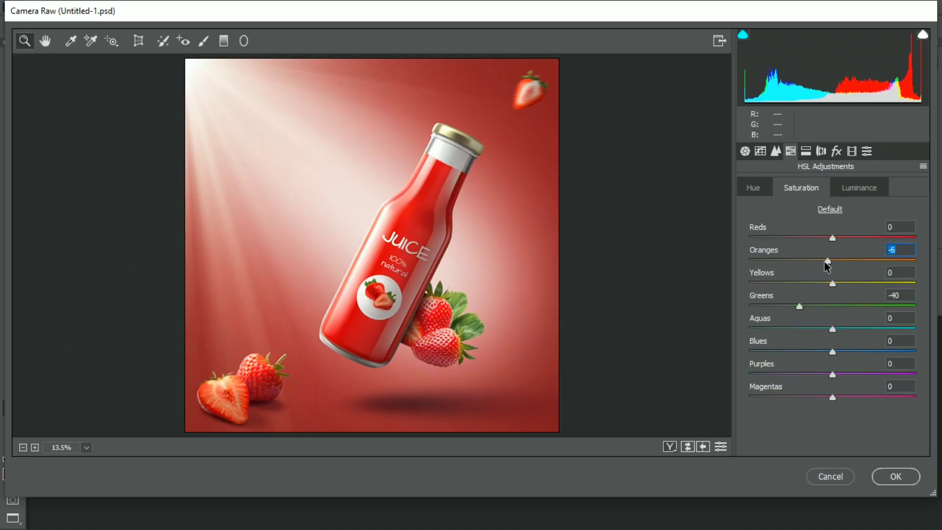
pyautogui.click(896, 477)
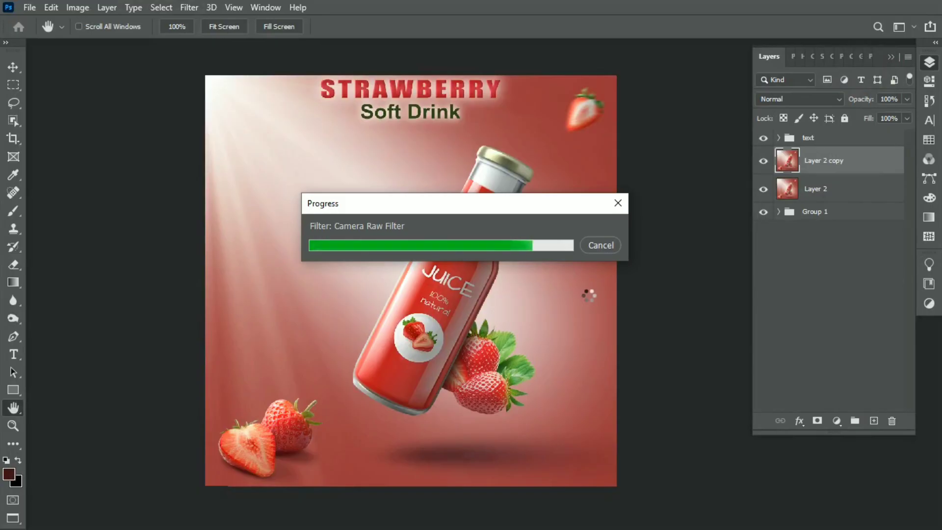
# Fit the poster on screen and toggle the graded layer's visibility to compare before and after
pyautogui.hotkey('ctrl', '0')
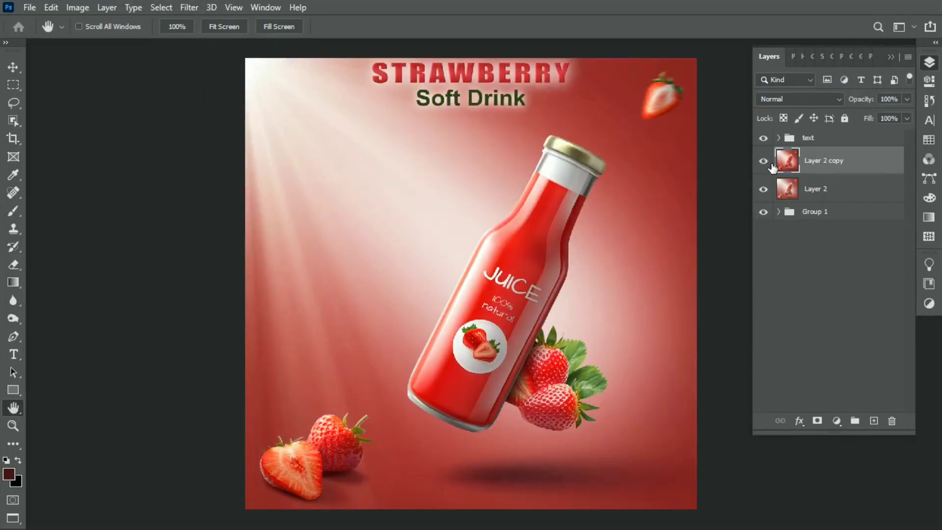
pyautogui.click(770, 164)
pyautogui.doubleClick(771, 164)
pyautogui.click(771, 164)
pyautogui.click(770, 164)
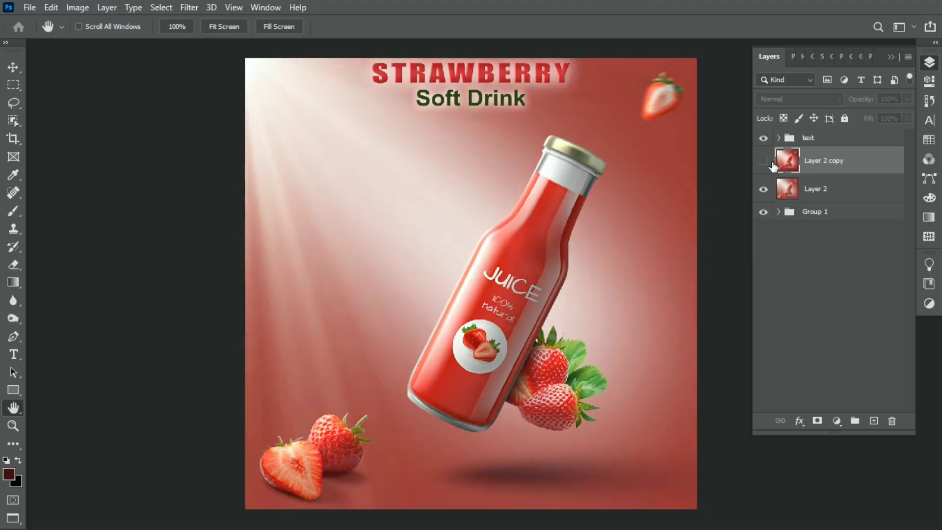
pyautogui.click(841, 421)
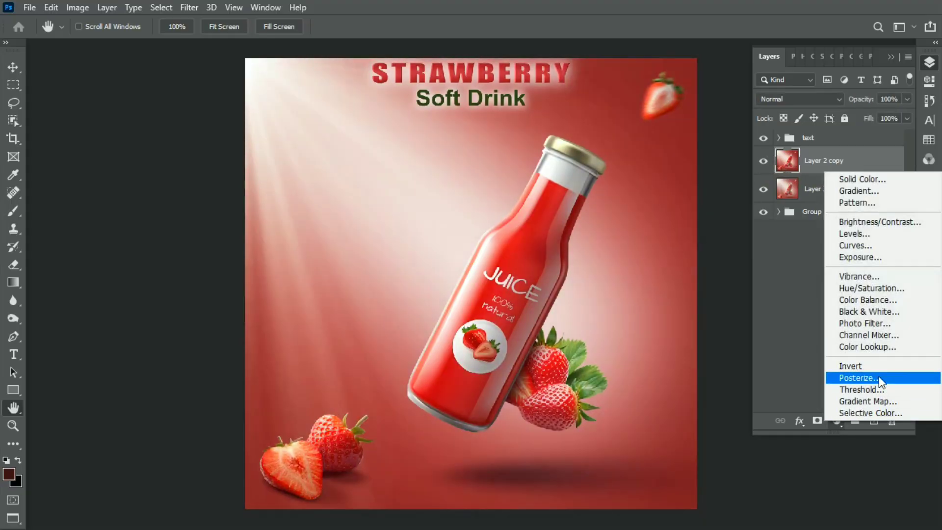
pyautogui.click(809, 169)
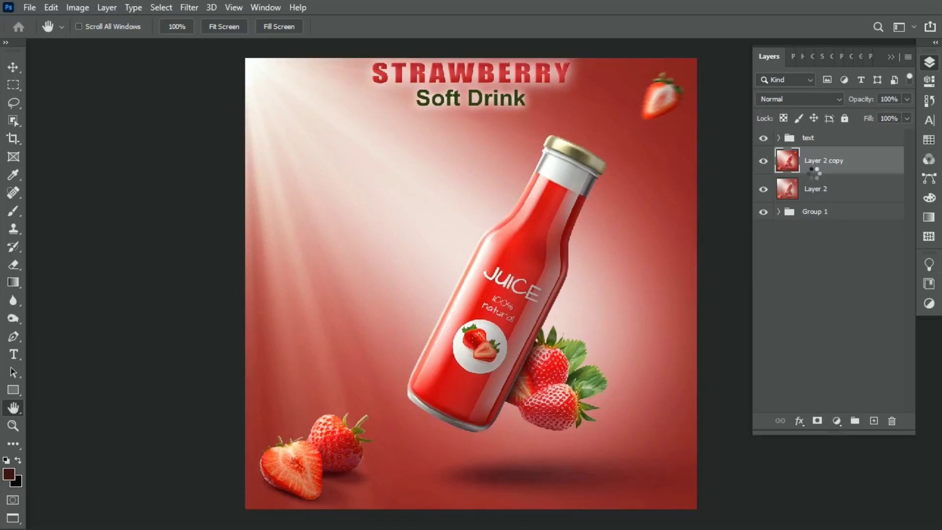
# Rerun Camera Raw to cool Temperature to -2, then zoom in to inspect the result
pyautogui.press('Down')
pyautogui.press('Down')
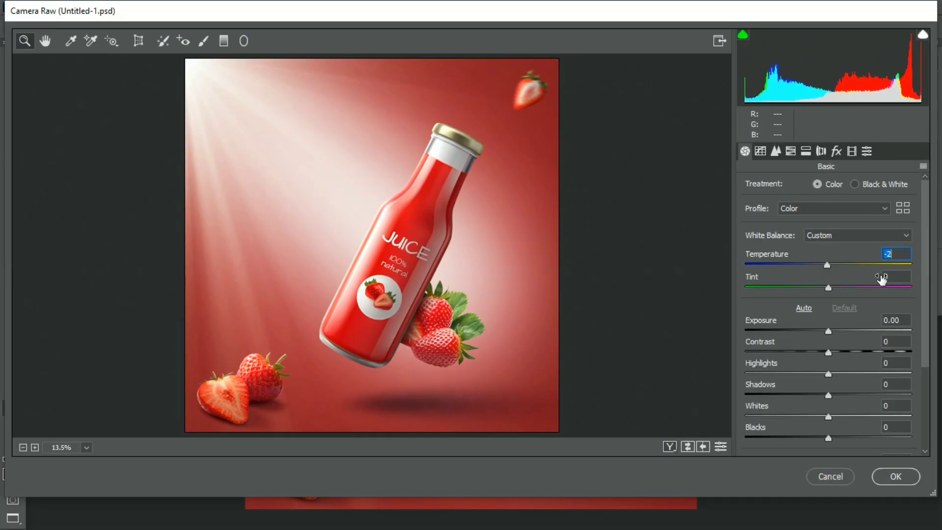
pyautogui.scroll(-1, 881, 295)
pyautogui.scroll(-3, 881, 295)
pyautogui.click(895, 476)
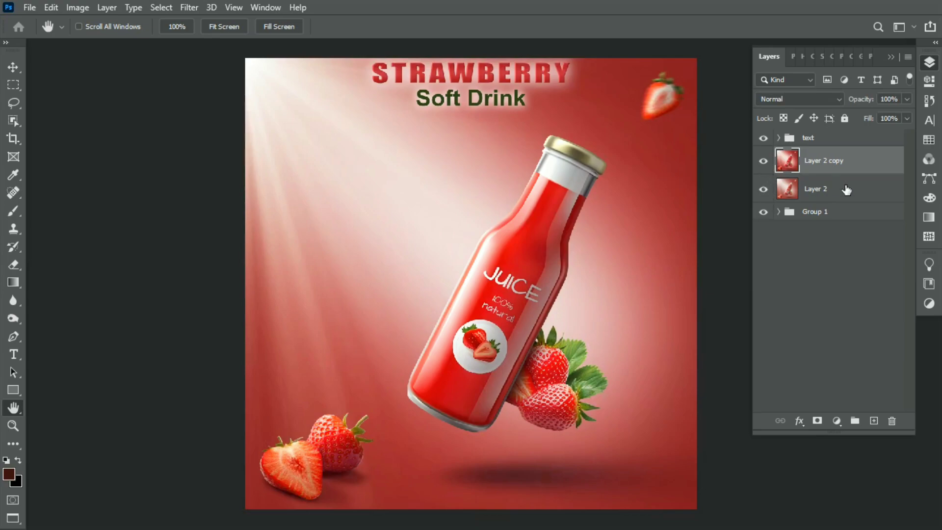
pyautogui.moveTo(787, 161); pyautogui.dragTo(506, 167)
pyautogui.scroll(5, 491, 294)
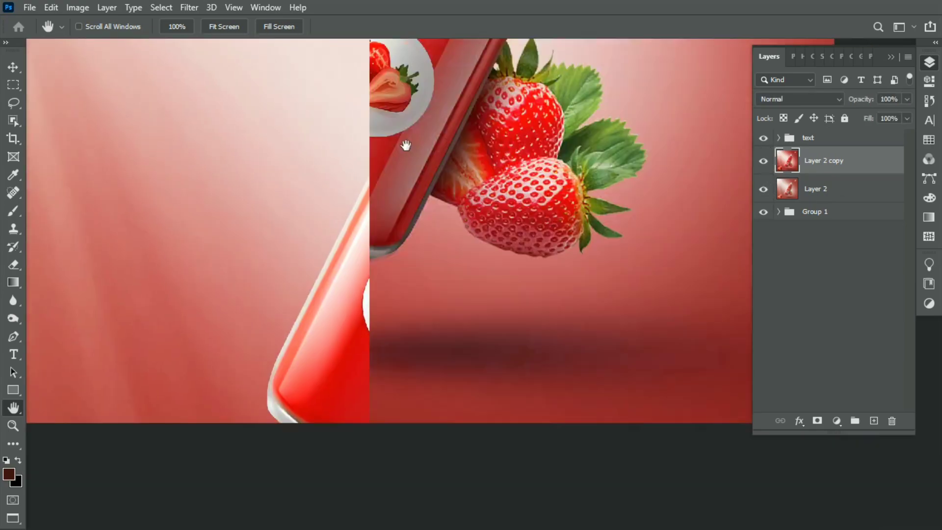